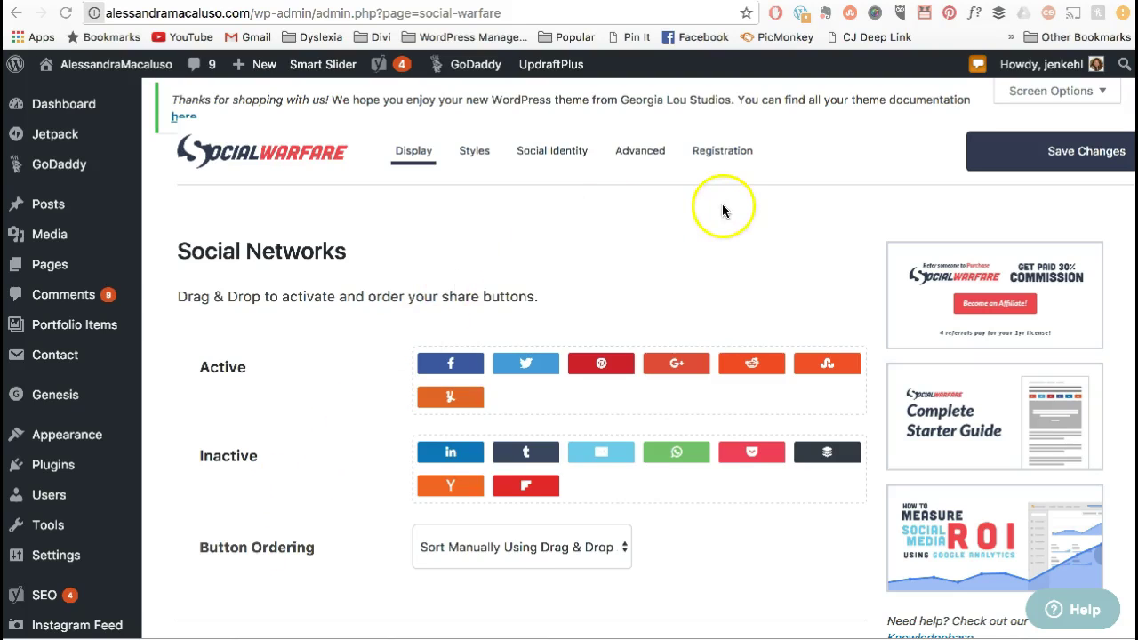
- Scroll the display settings, glance at the Registration tab, then return to Display
{"action": "scroll", "coordinate": [589, 206], "scroll_direction": "down", "scroll_amount": 1}
{"action": "scroll", "coordinate": [590, 211], "scroll_direction": "down", "scroll_amount": 2}
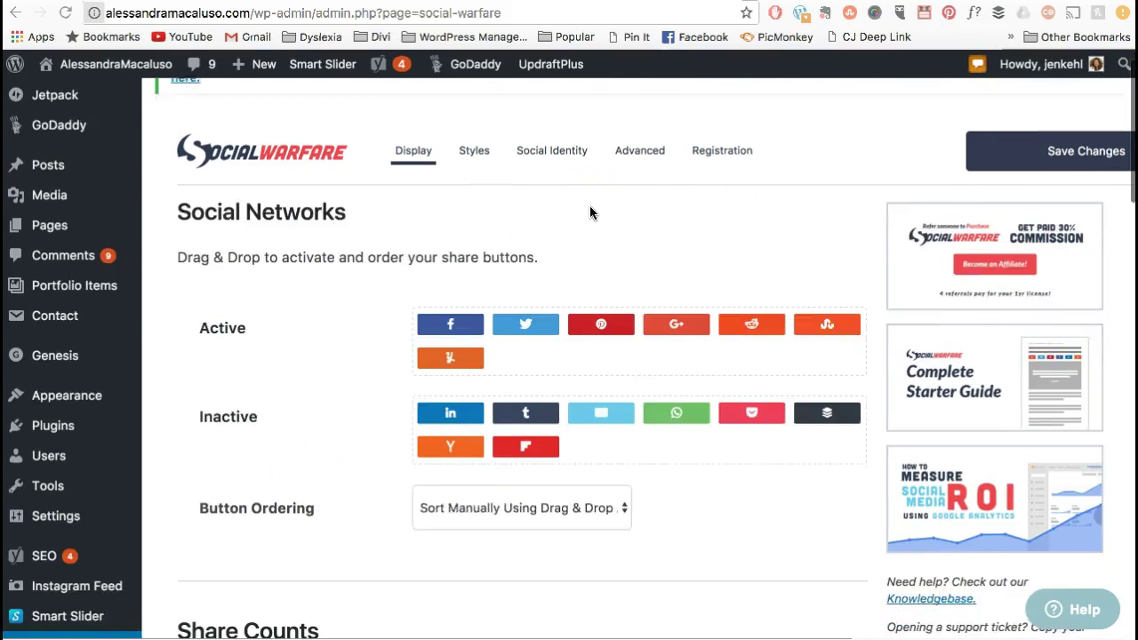
{"action": "scroll", "coordinate": [590, 212], "scroll_direction": "up", "scroll_amount": 2}
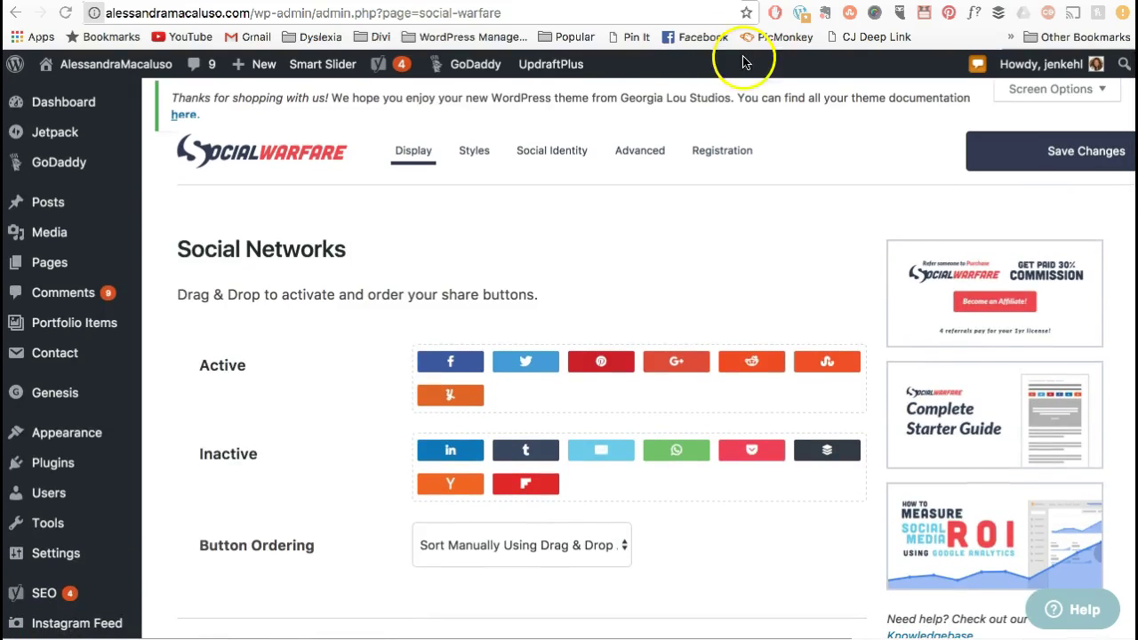
{"action": "left_click", "coordinate": [713, 154]}
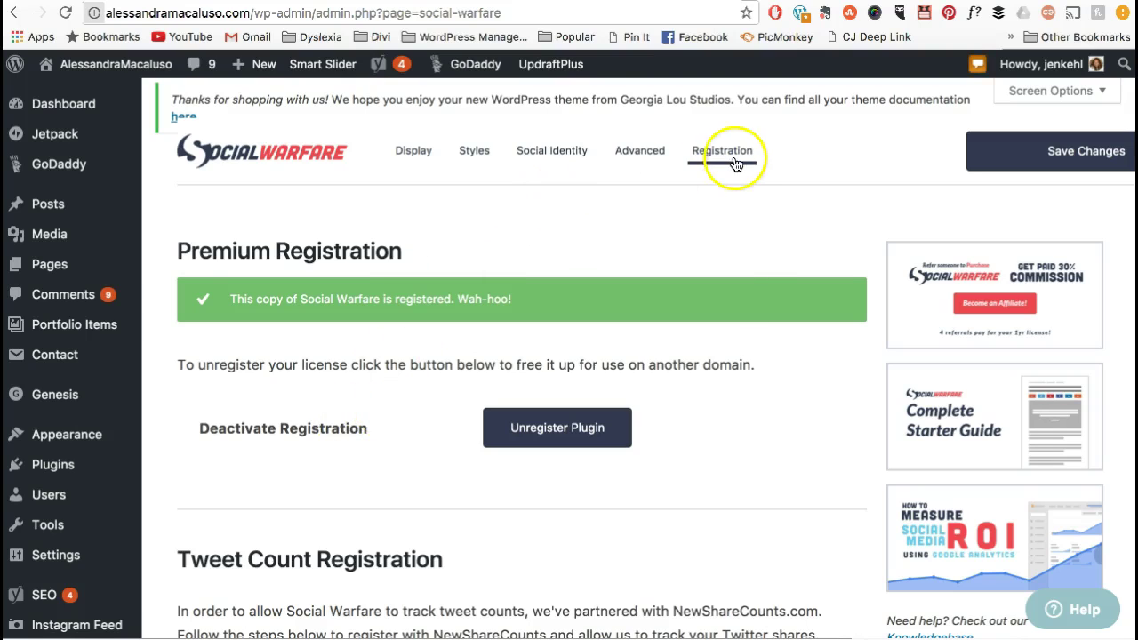
{"action": "left_click", "coordinate": [426, 168]}
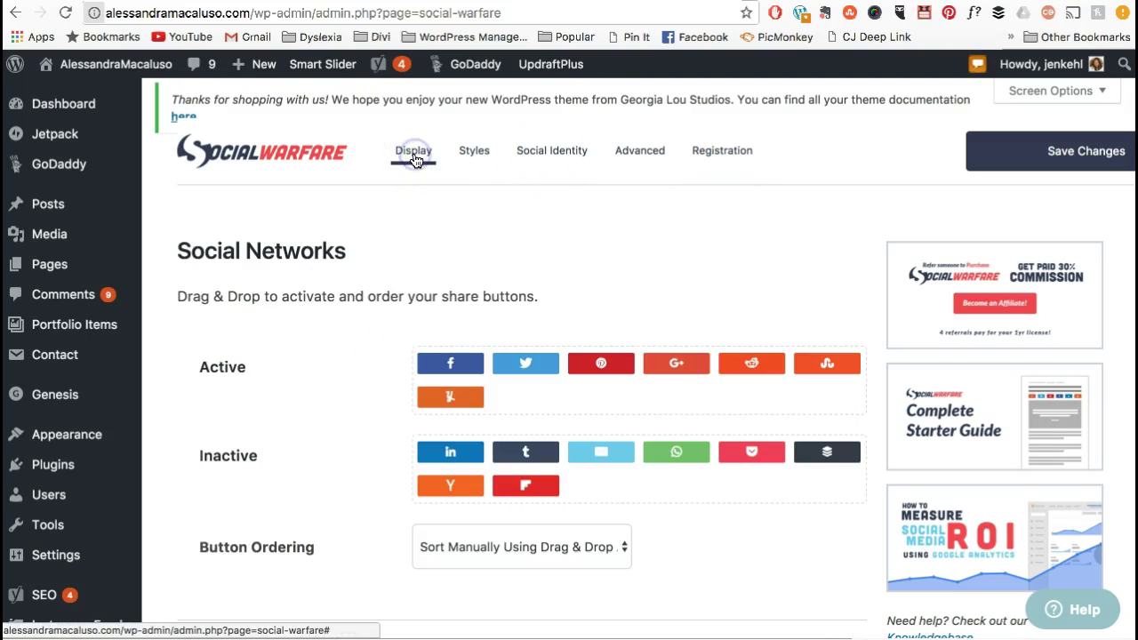
- Demonstrate reordering the share buttons by dragging the Twitter button
{"action": "scroll", "coordinate": [337, 551], "scroll_direction": "down", "scroll_amount": 1}
{"action": "scroll", "coordinate": [337, 551], "scroll_direction": "up", "scroll_amount": 1}
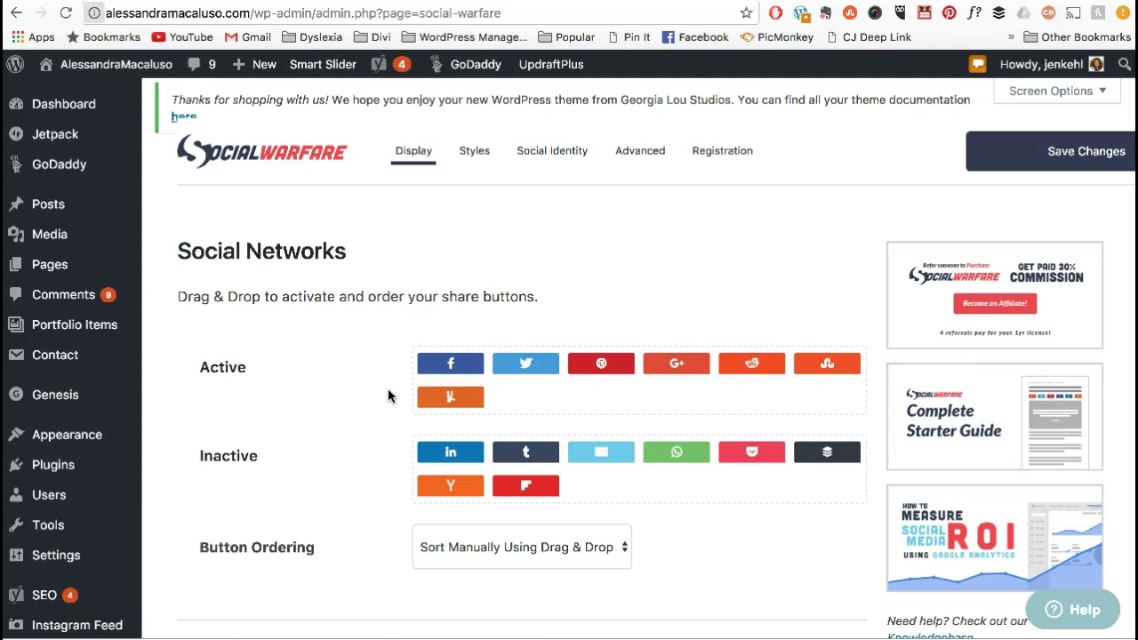
{"action": "mouse_move", "coordinate": [526, 365]}
{"action": "left_mouse_down"}
{"action": "mouse_move", "coordinate": [437, 367]}
{"action": "mouse_move", "coordinate": [539, 366]}
{"action": "mouse_move", "coordinate": [523, 364]}
{"action": "mouse_move", "coordinate": [584, 465]}
{"action": "mouse_move", "coordinate": [525, 466]}
{"action": "mouse_move", "coordinate": [521, 361]}
{"action": "left_mouse_up"}
- Switch the per-button share counts off and back on
{"action": "scroll", "coordinate": [278, 416], "scroll_direction": "down", "scroll_amount": 2}
{"action": "scroll", "coordinate": [278, 416], "scroll_direction": "down", "scroll_amount": 3}
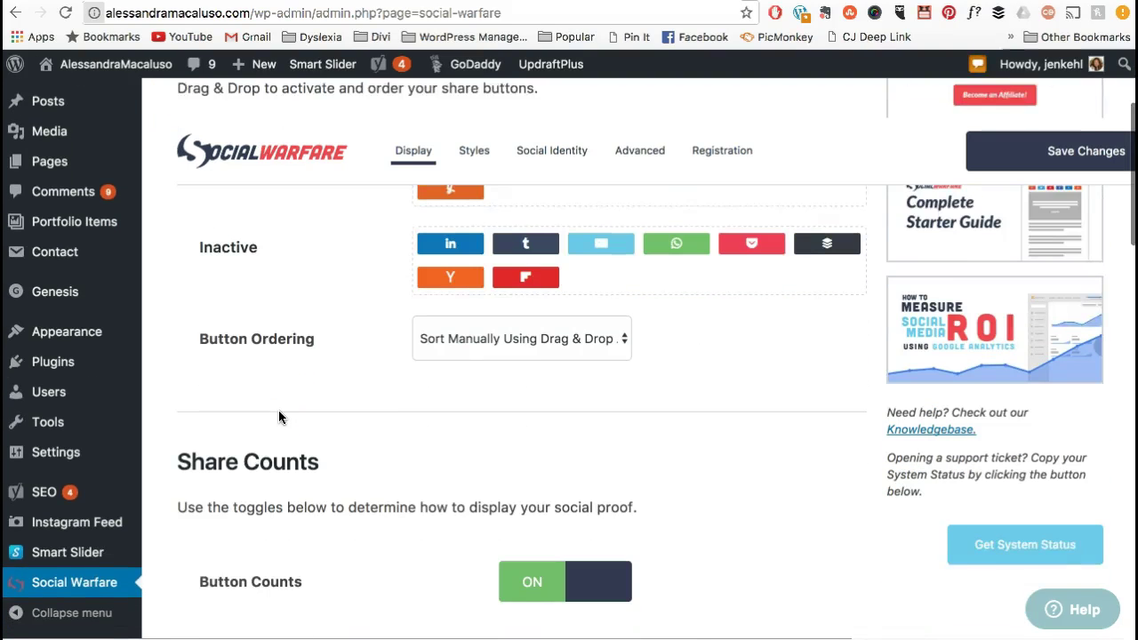
{"action": "scroll", "coordinate": [278, 416], "scroll_direction": "down", "scroll_amount": 3}
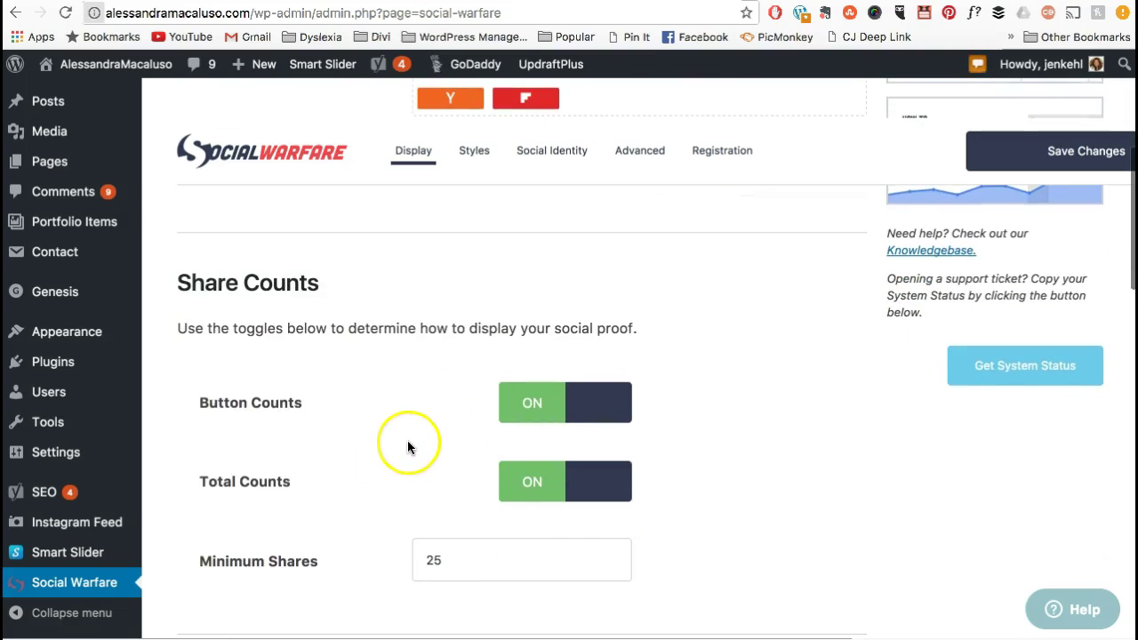
{"action": "scroll", "coordinate": [406, 432], "scroll_direction": "down", "scroll_amount": 1}
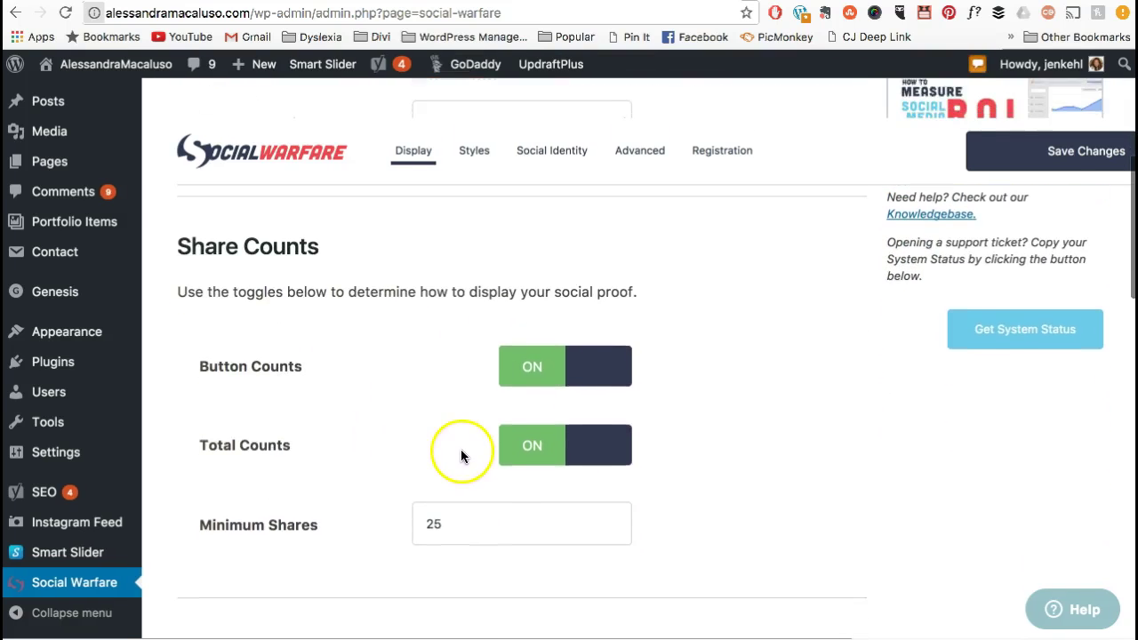
{"action": "left_click", "coordinate": [610, 351]}
{"action": "left_click", "coordinate": [527, 354]}
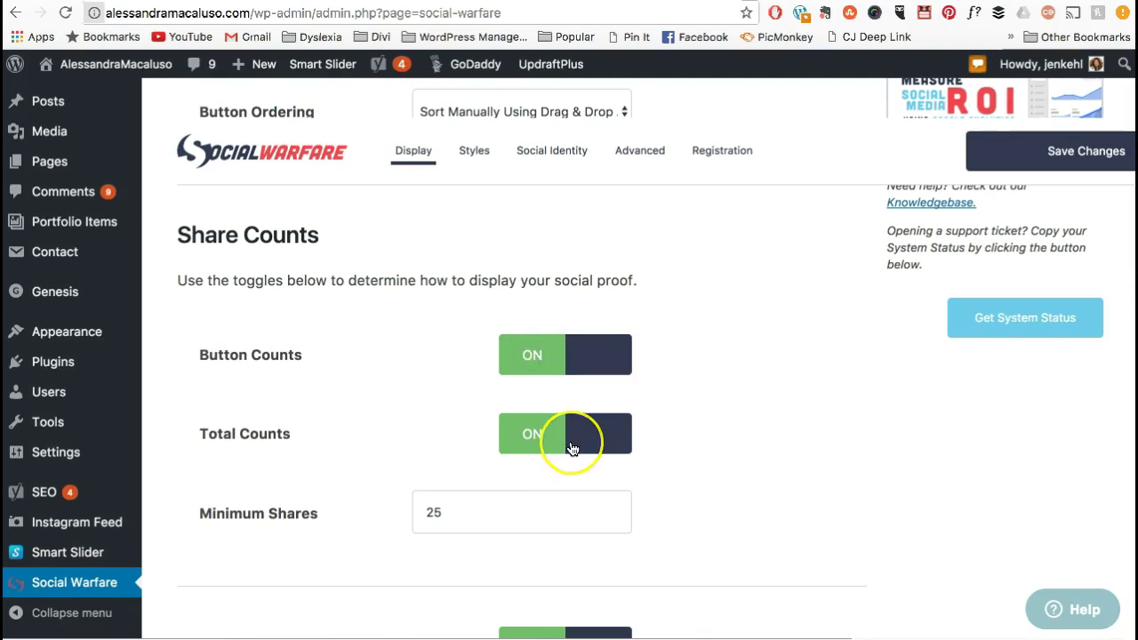
- Leave post button placement unchanged and keep portfolio buttons above and below content
{"action": "scroll", "coordinate": [575, 445], "scroll_direction": "down", "scroll_amount": 1}
{"action": "scroll", "coordinate": [533, 463], "scroll_direction": "up", "scroll_amount": 2}
{"action": "left_click_drag", "start_coordinate": [466, 509], "coordinate": [485, 508]}
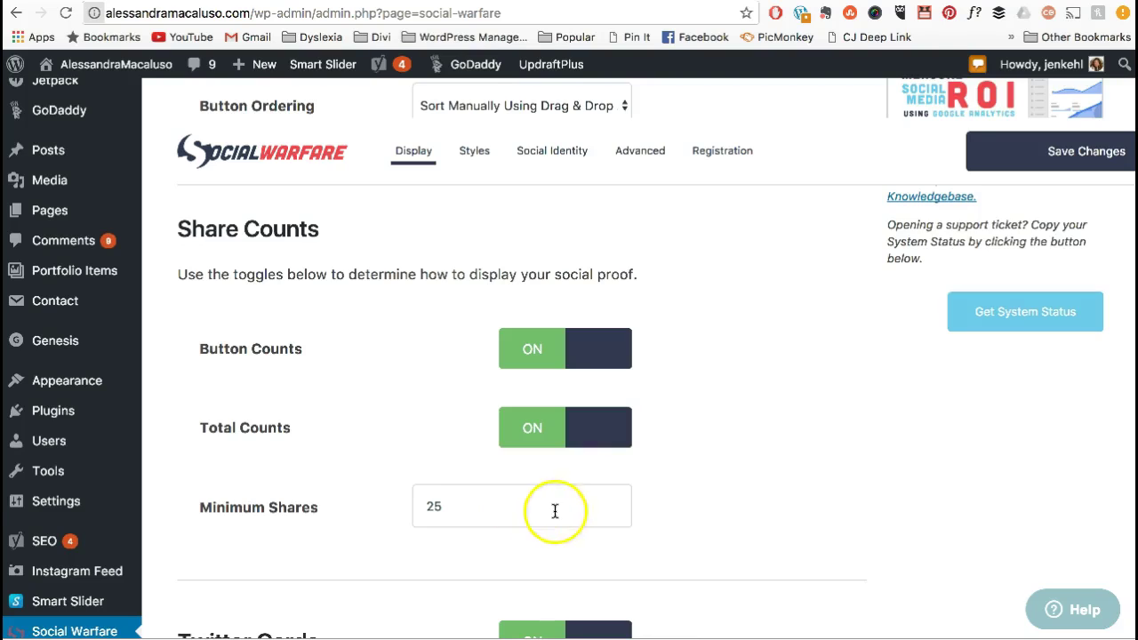
{"action": "scroll", "coordinate": [554, 511], "scroll_direction": "down", "scroll_amount": 5}
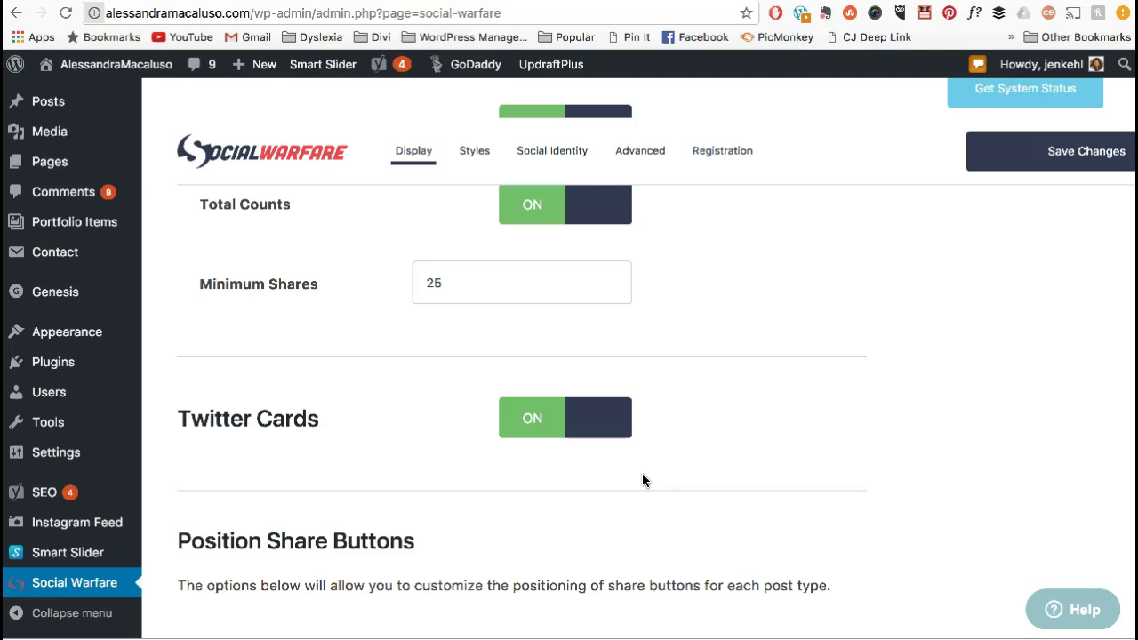
{"action": "scroll", "coordinate": [643, 478], "scroll_direction": "down", "scroll_amount": 5}
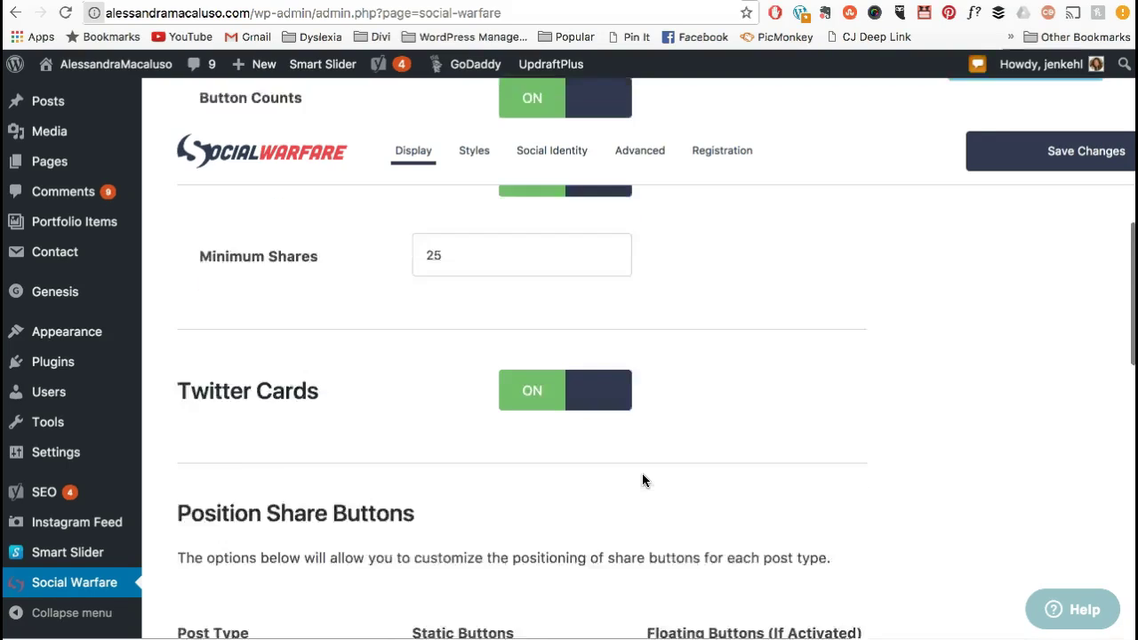
{"action": "scroll", "coordinate": [642, 478], "scroll_direction": "down", "scroll_amount": 1}
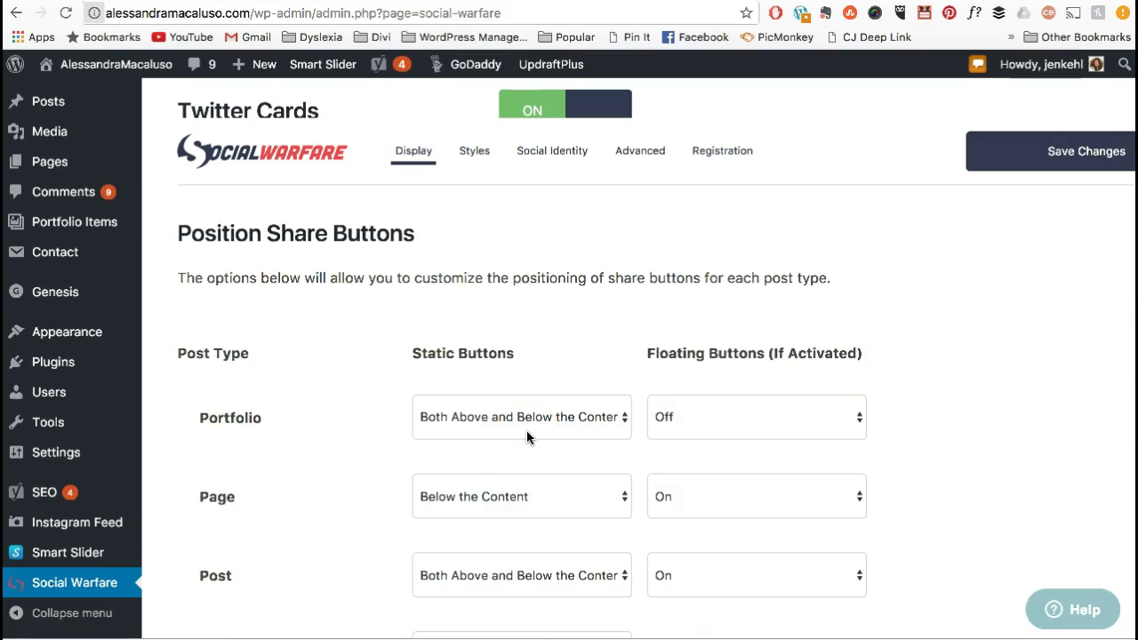
{"action": "scroll", "coordinate": [520, 495], "scroll_direction": "down", "scroll_amount": 2}
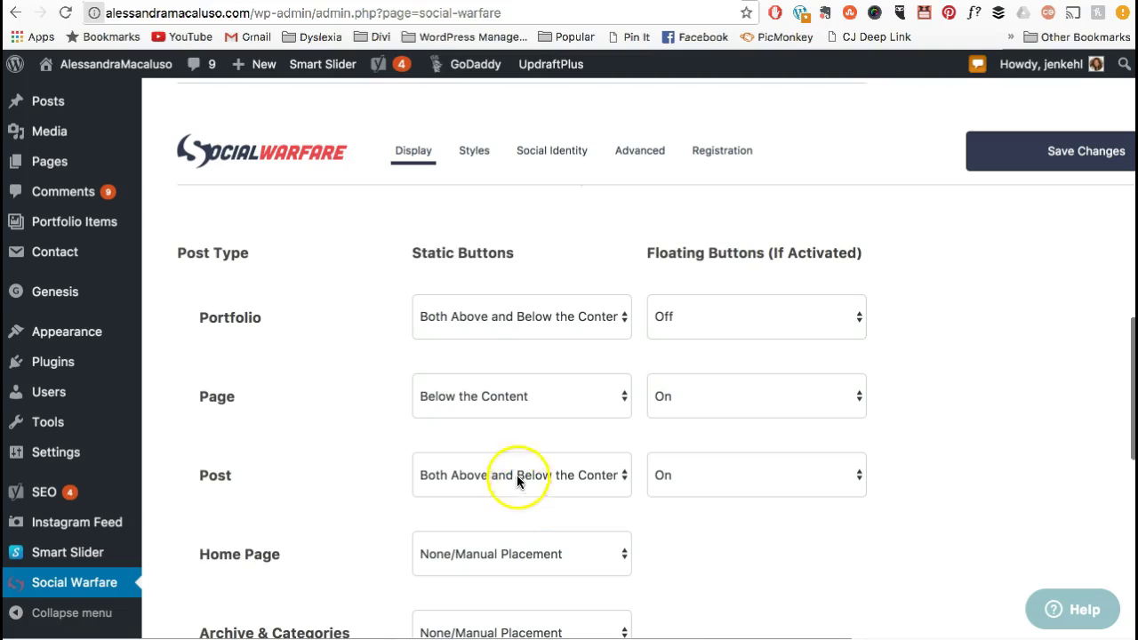
{"action": "left_click", "coordinate": [516, 475]}
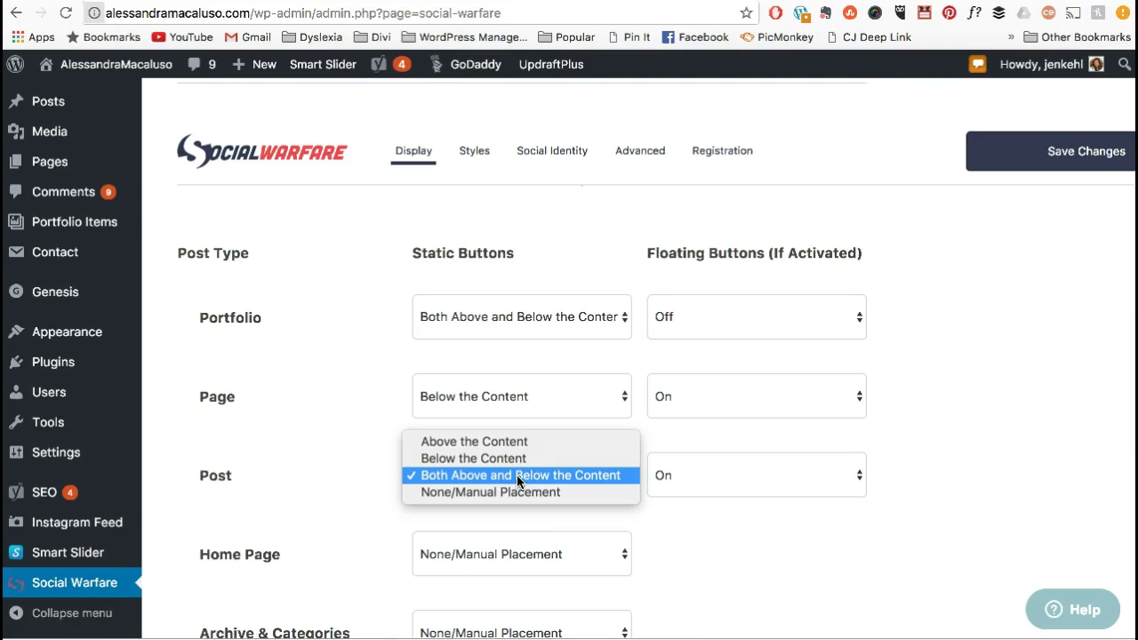
{"action": "left_click", "coordinate": [311, 458]}
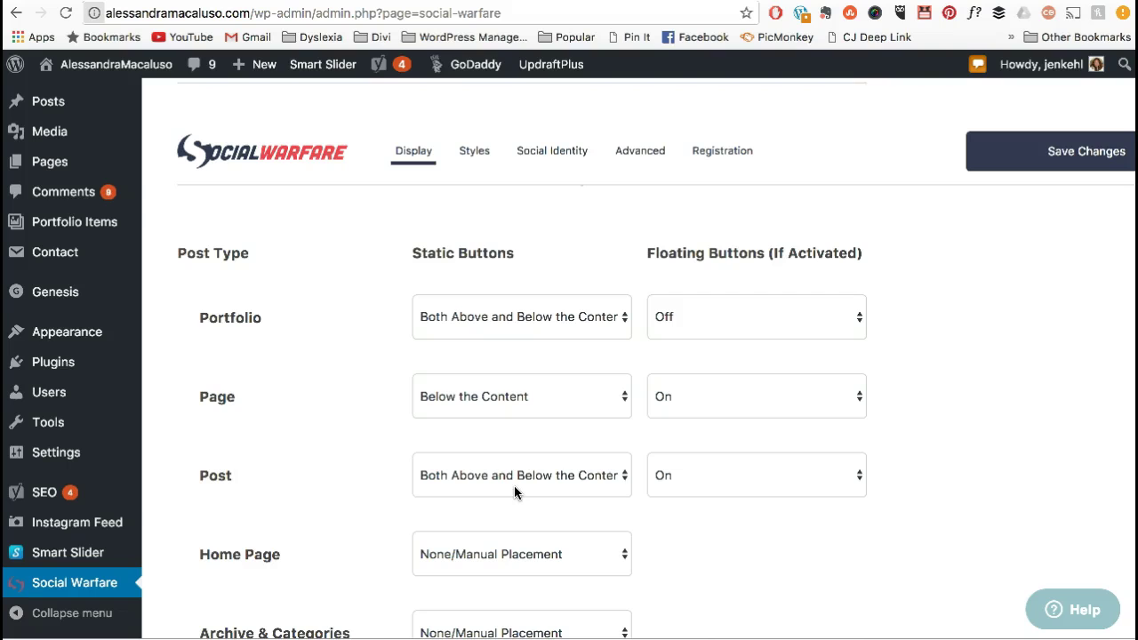
{"action": "left_click", "coordinate": [552, 328]}
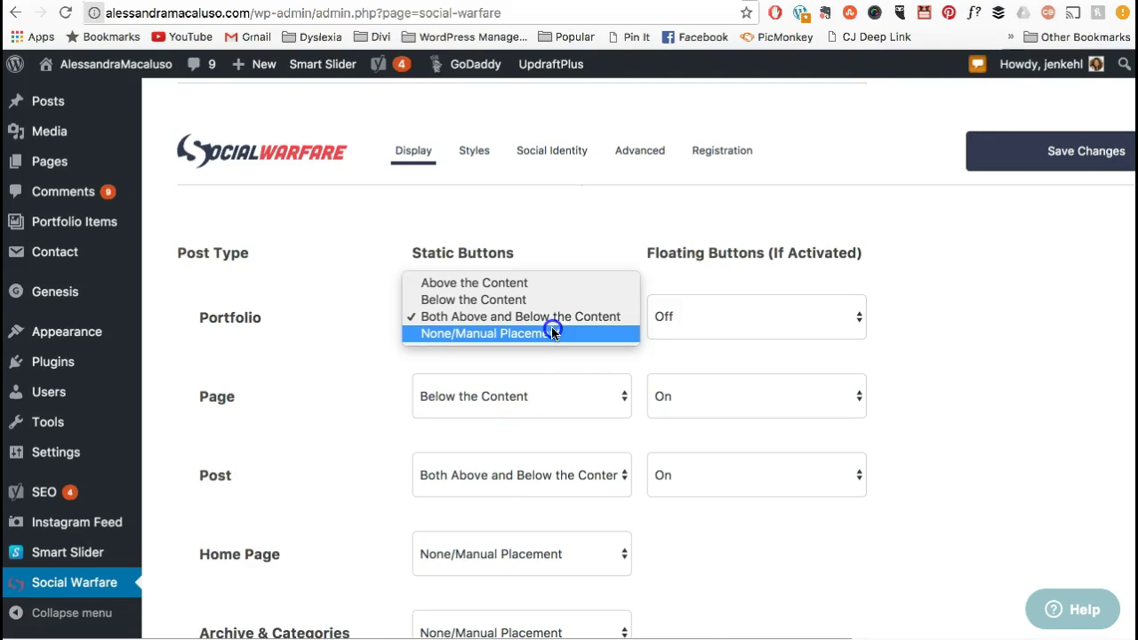
{"action": "left_click", "coordinate": [534, 321]}
- Review the Image Hover Pin Button and Yummly Display Control settings, then switch to Styles
{"action": "scroll", "coordinate": [549, 448], "scroll_direction": "down", "scroll_amount": 3}
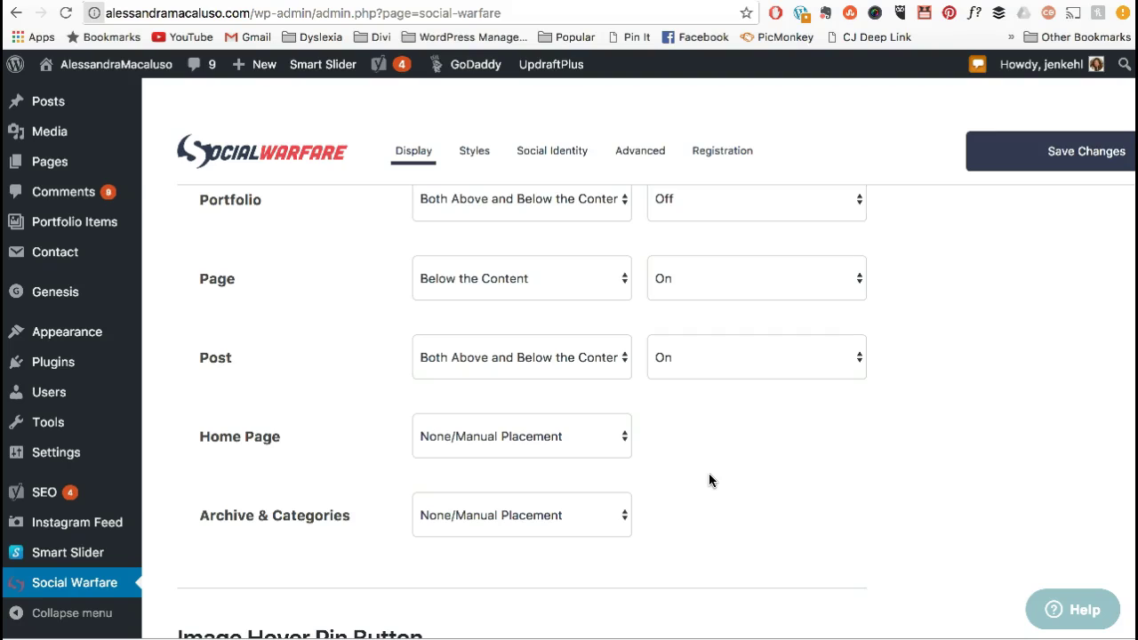
{"action": "scroll", "coordinate": [709, 474], "scroll_direction": "down", "scroll_amount": 3}
{"action": "scroll", "coordinate": [709, 474], "scroll_direction": "down", "scroll_amount": 1}
{"action": "scroll", "coordinate": [708, 474], "scroll_direction": "up", "scroll_amount": 3}
{"action": "scroll", "coordinate": [709, 474], "scroll_direction": "down", "scroll_amount": 4}
{"action": "scroll", "coordinate": [709, 474], "scroll_direction": "up", "scroll_amount": 1}
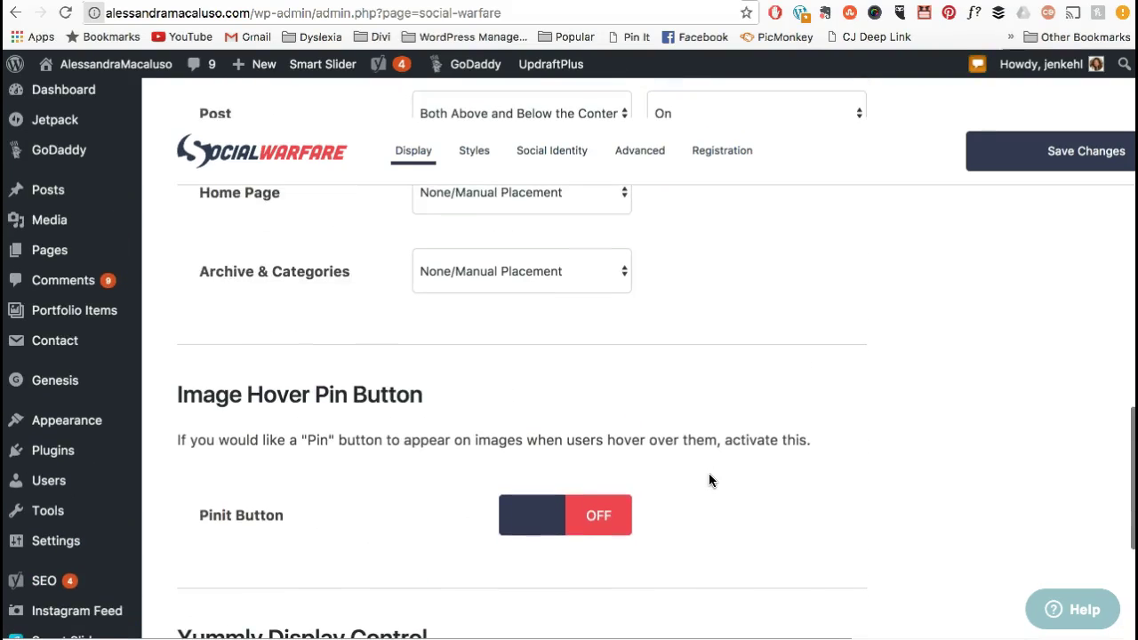
{"action": "scroll", "coordinate": [709, 474], "scroll_direction": "down", "scroll_amount": 2}
{"action": "scroll", "coordinate": [709, 480], "scroll_direction": "up", "scroll_amount": 2}
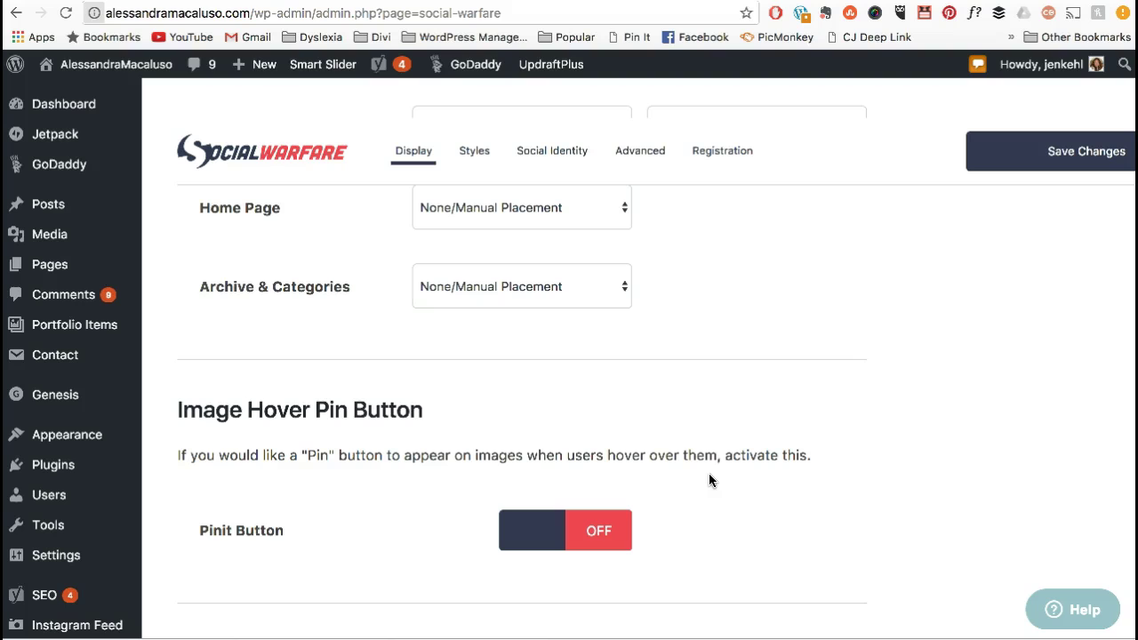
{"action": "scroll", "coordinate": [709, 480], "scroll_direction": "down", "scroll_amount": 3}
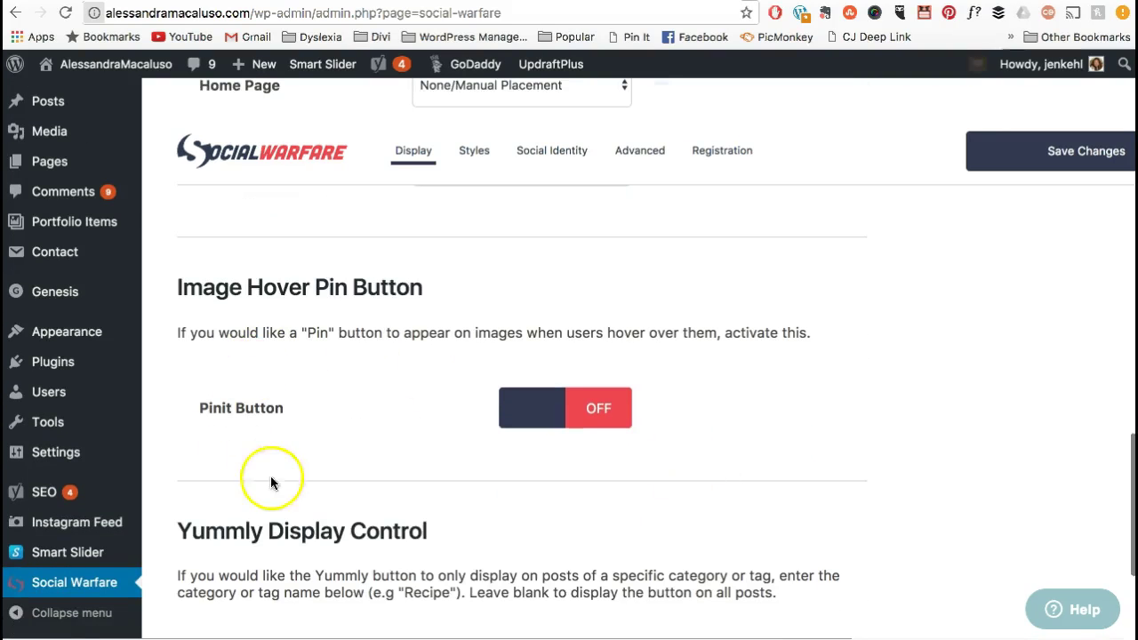
{"action": "scroll", "coordinate": [354, 480], "scroll_direction": "down", "scroll_amount": 1}
{"action": "scroll", "coordinate": [354, 480], "scroll_direction": "down", "scroll_amount": 1}
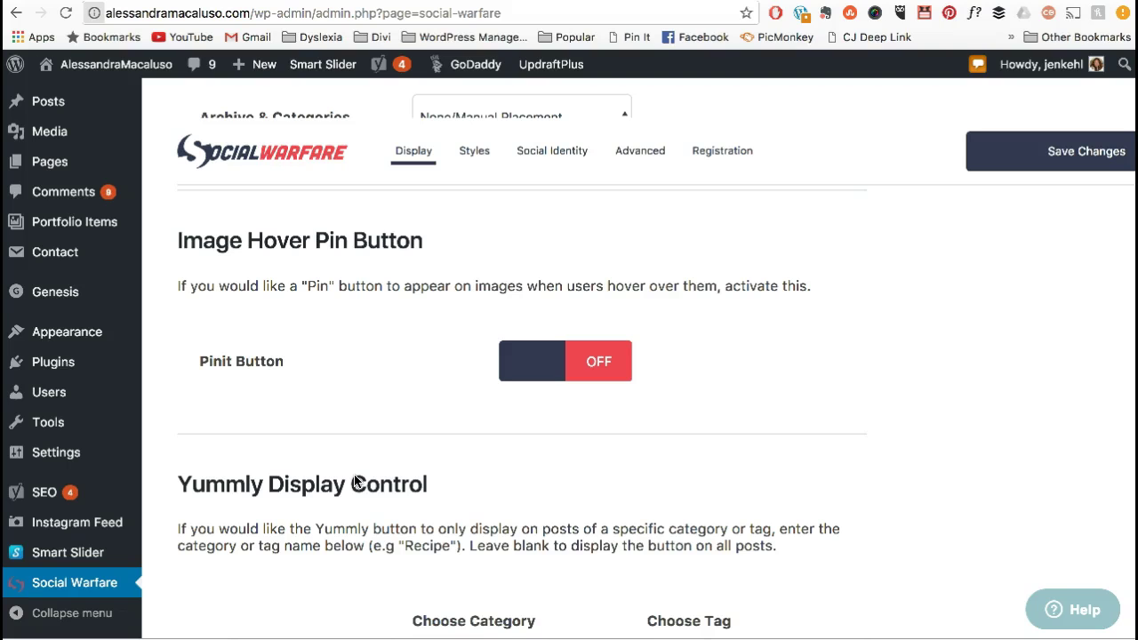
{"action": "scroll", "coordinate": [630, 479], "scroll_direction": "down", "scroll_amount": 3}
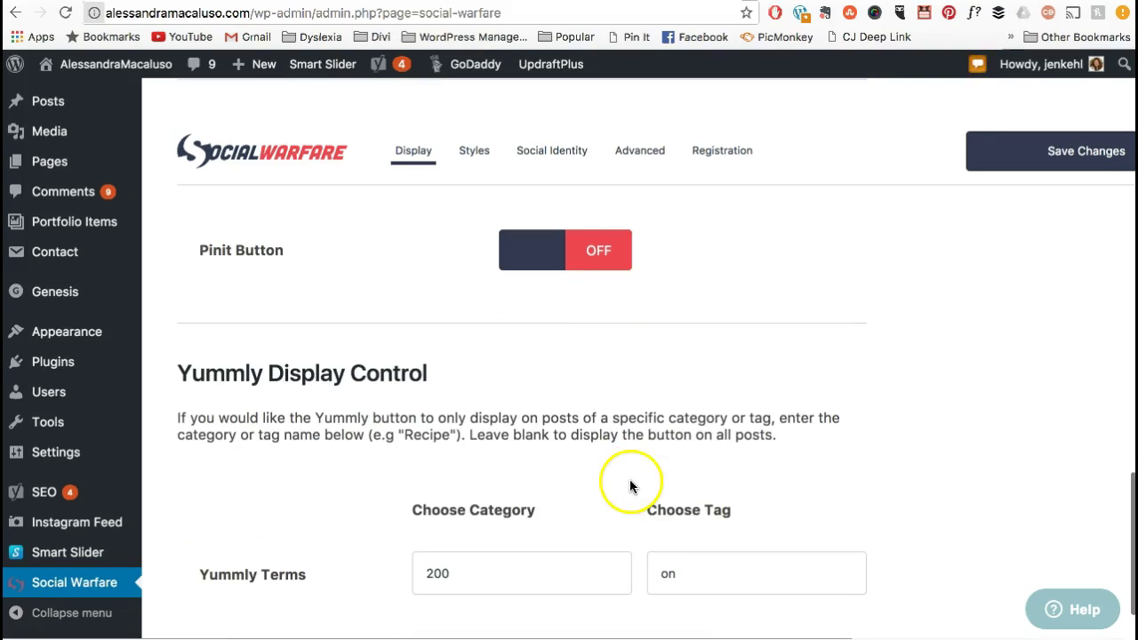
{"action": "scroll", "coordinate": [862, 487], "scroll_direction": "down", "scroll_amount": 2}
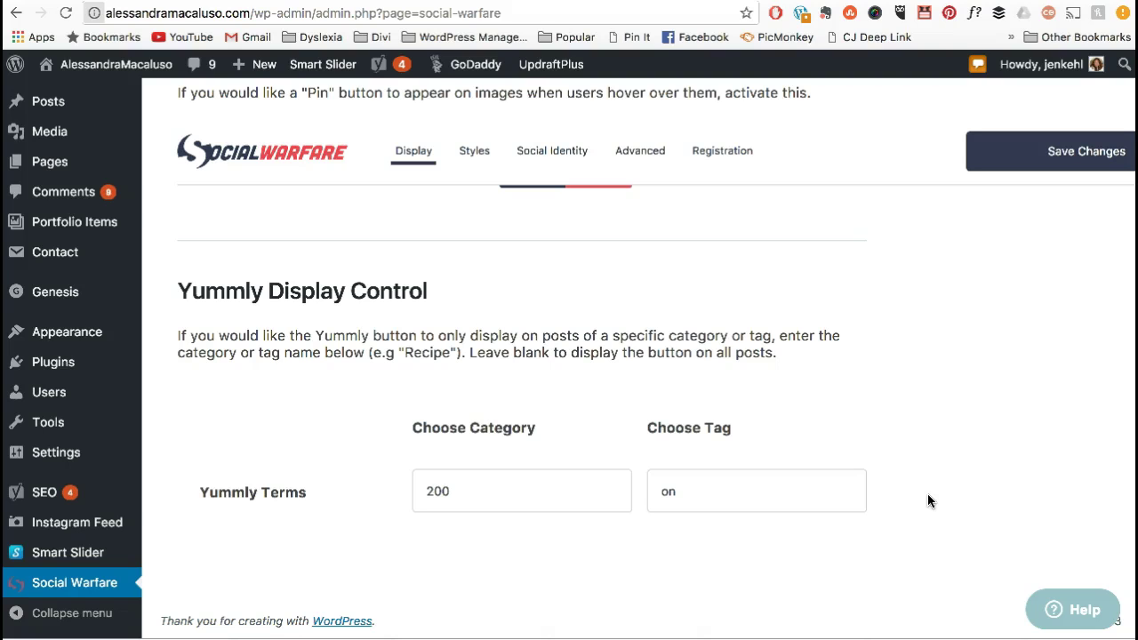
{"action": "scroll", "coordinate": [928, 495], "scroll_direction": "up", "scroll_amount": 10}
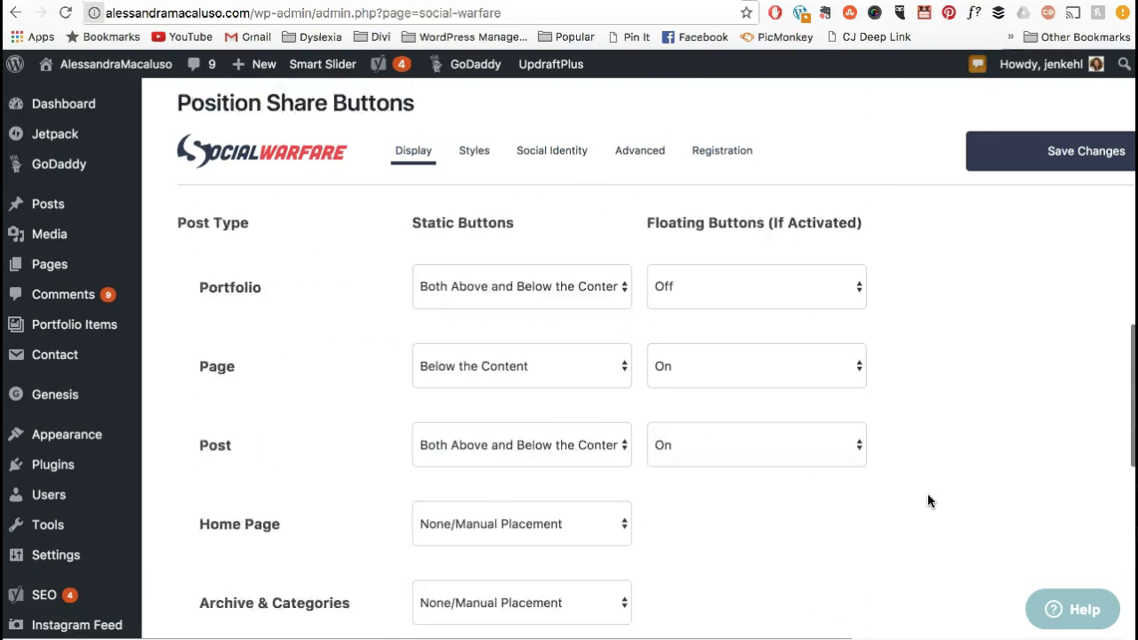
{"action": "scroll", "coordinate": [927, 494], "scroll_direction": "up", "scroll_amount": 2}
{"action": "left_click", "coordinate": [469, 154]}
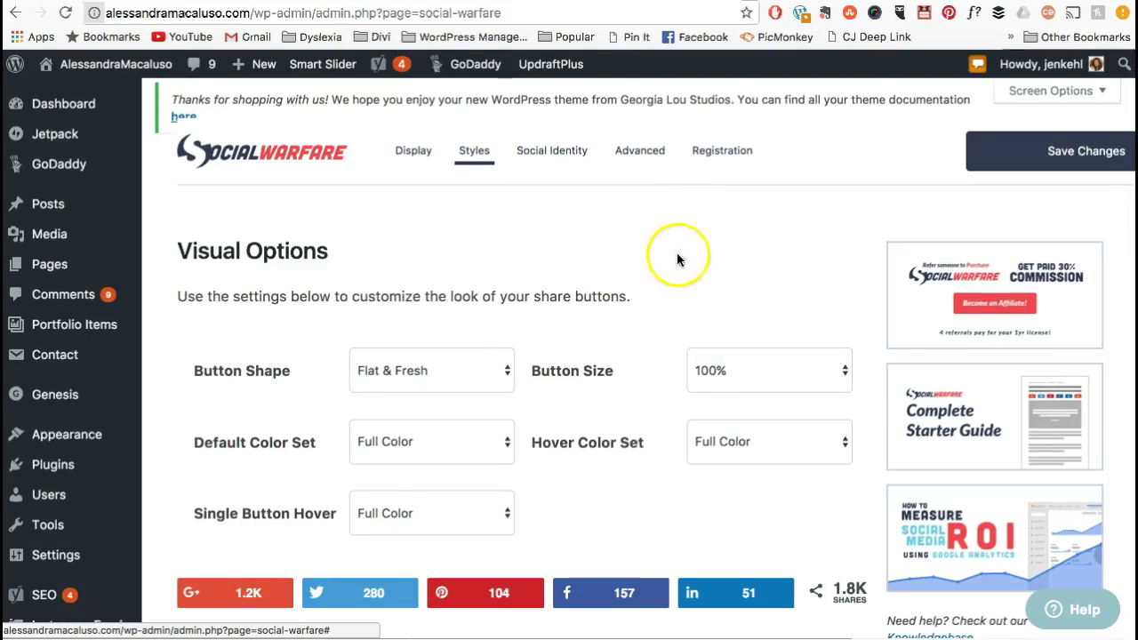
- Try the A Leaf on the Wind, Pills and Three-Dee shapes, then settle on Flat & Fresh
{"action": "scroll", "coordinate": [669, 244], "scroll_direction": "down", "scroll_amount": 1}
{"action": "left_click", "coordinate": [504, 304]}
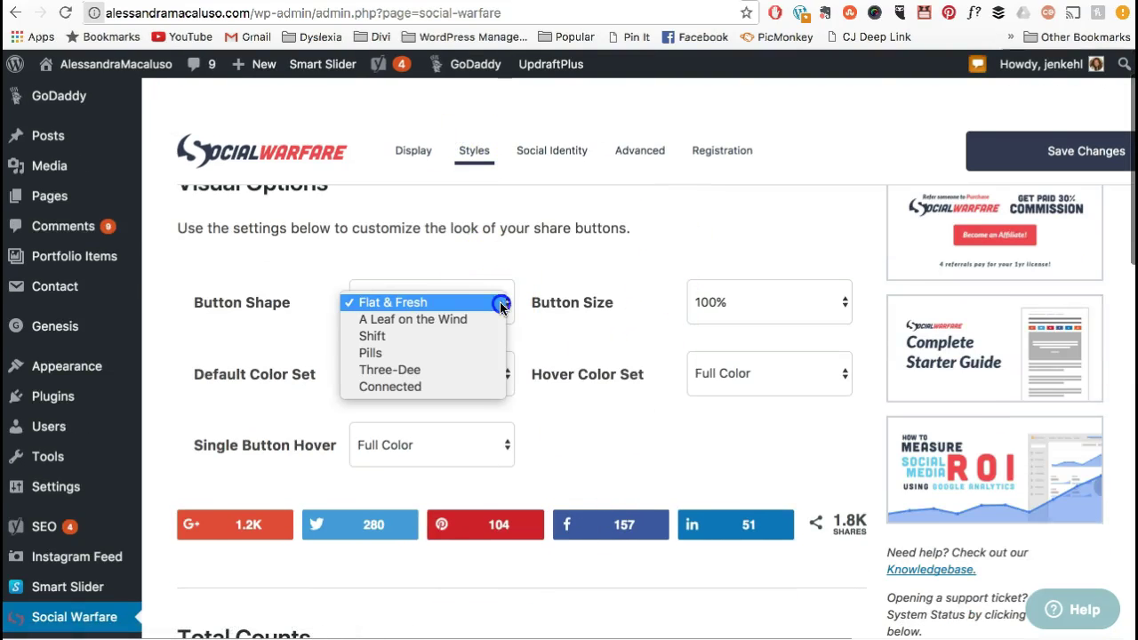
{"action": "left_click", "coordinate": [488, 321]}
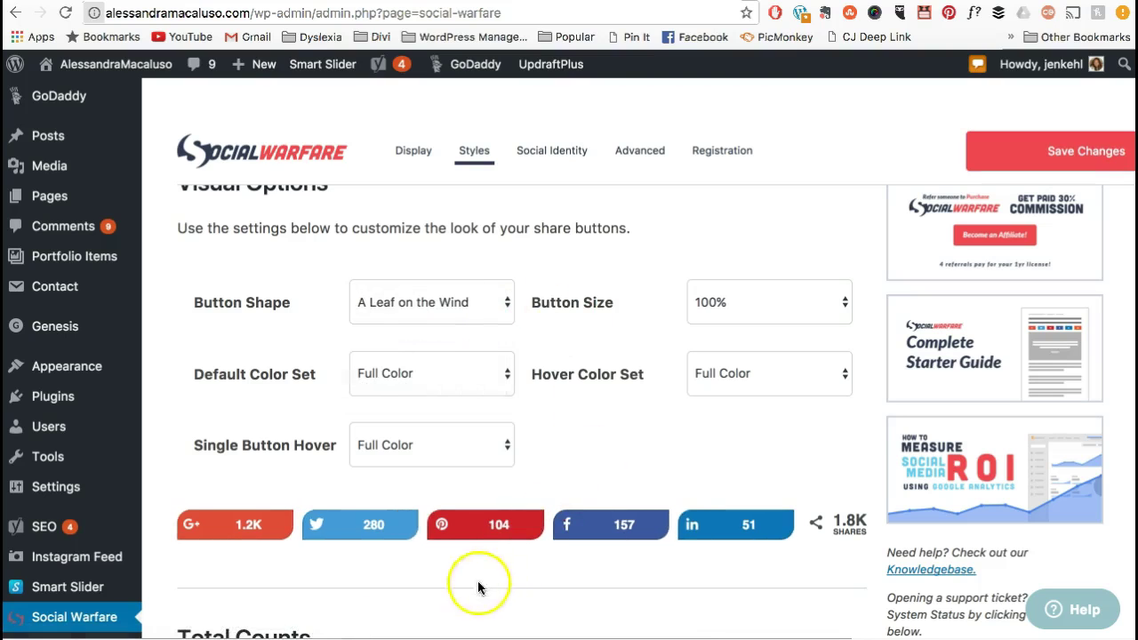
{"action": "left_click", "coordinate": [480, 304]}
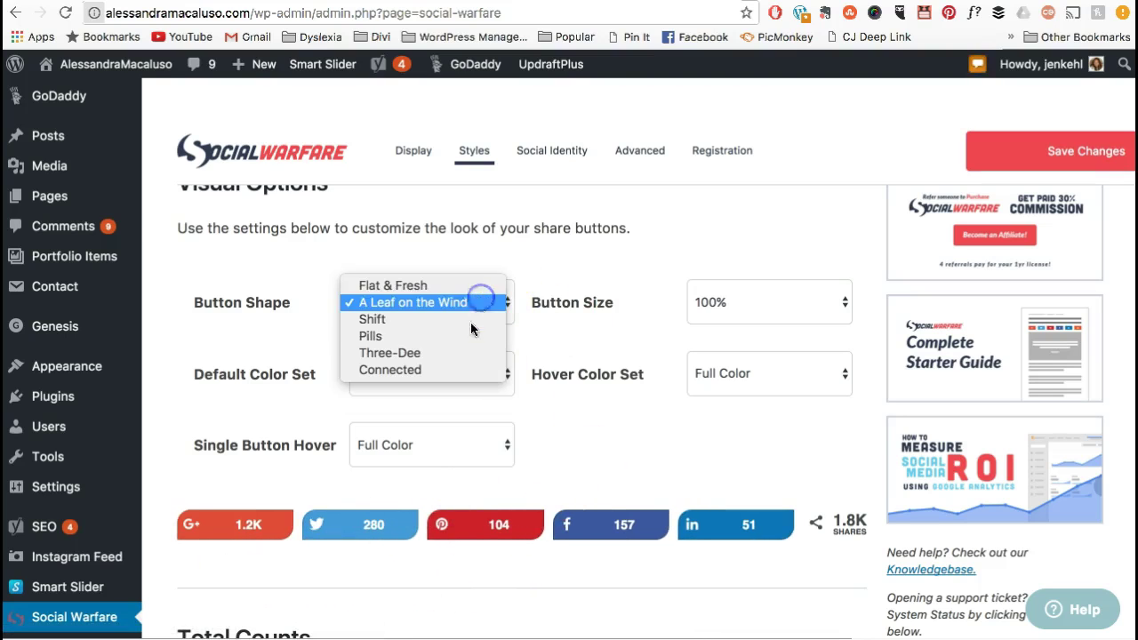
{"action": "left_click", "coordinate": [468, 331]}
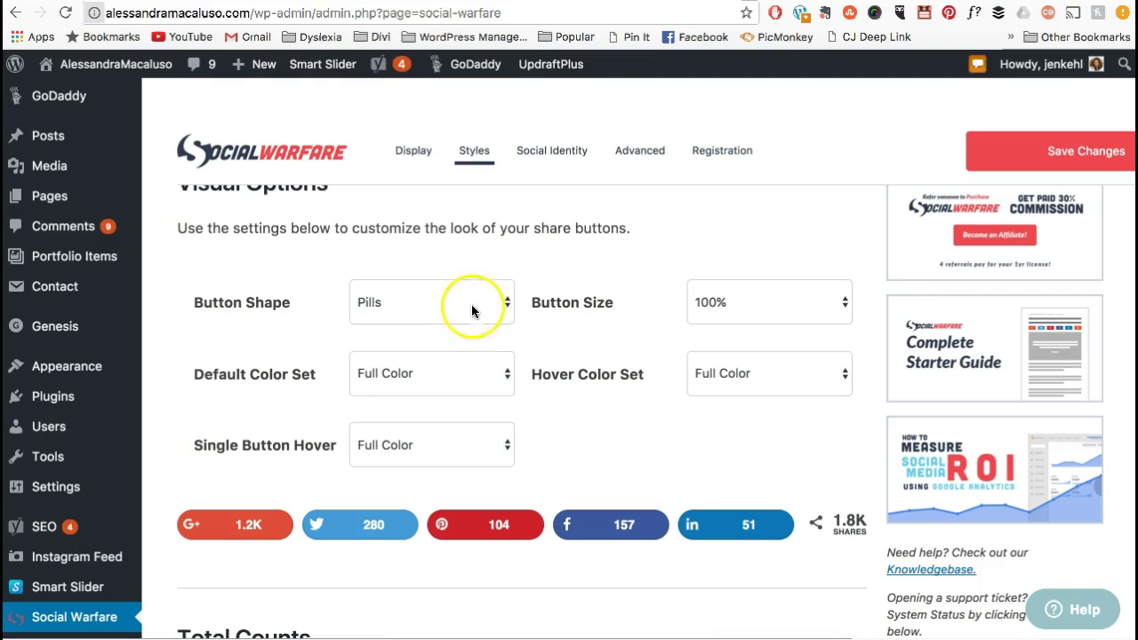
{"action": "left_click", "coordinate": [472, 304]}
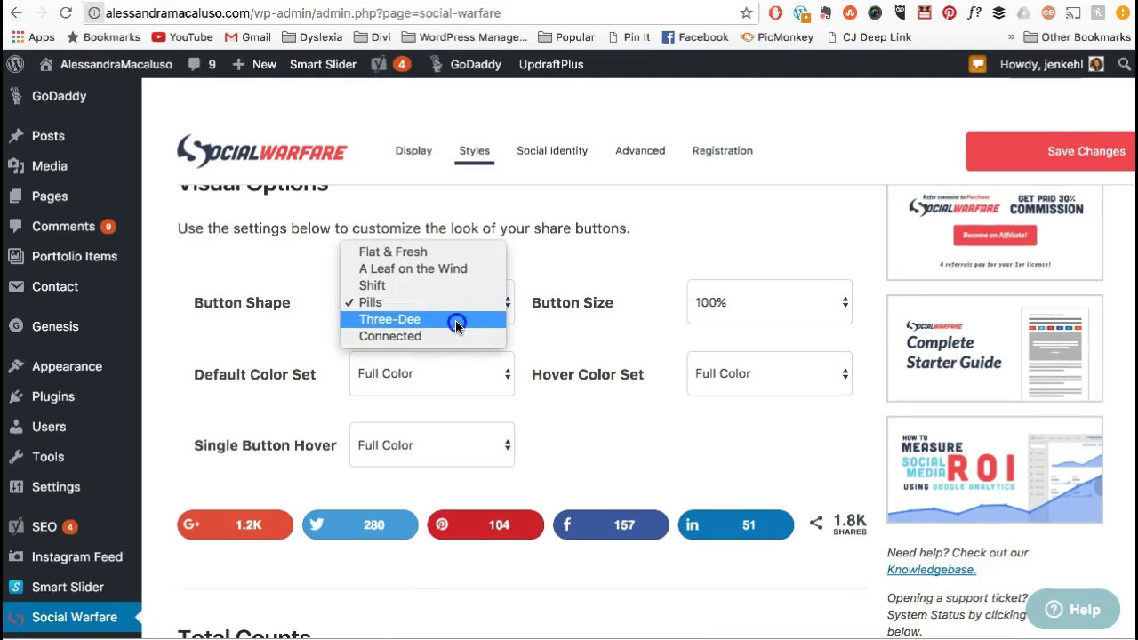
{"action": "left_click", "coordinate": [456, 319]}
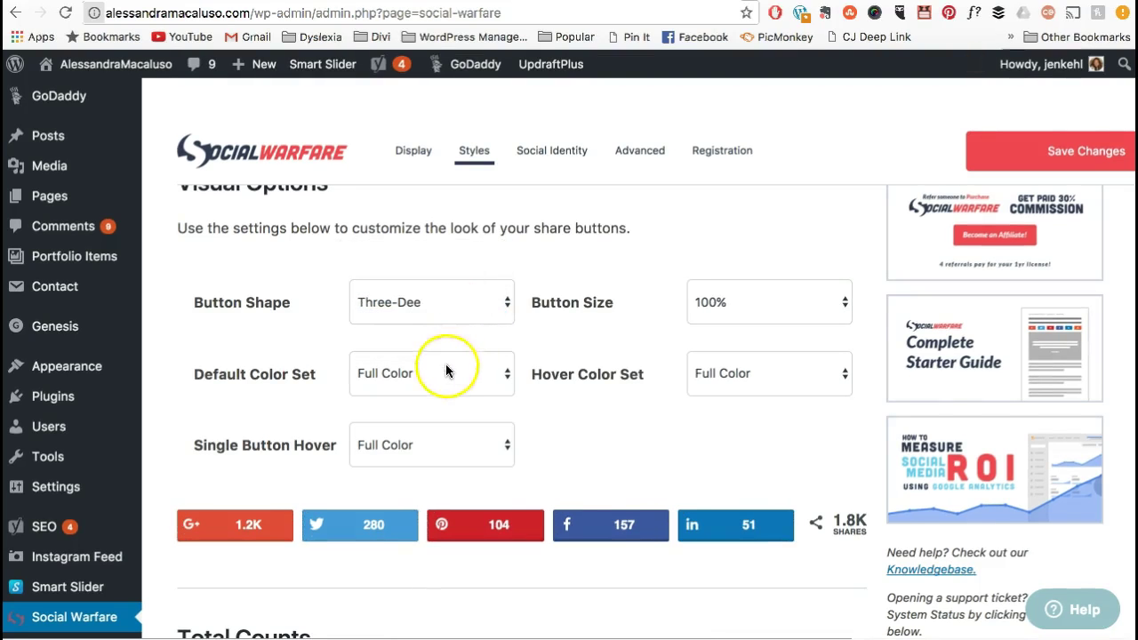
{"action": "left_click", "coordinate": [448, 305]}
{"action": "left_click", "coordinate": [450, 233]}
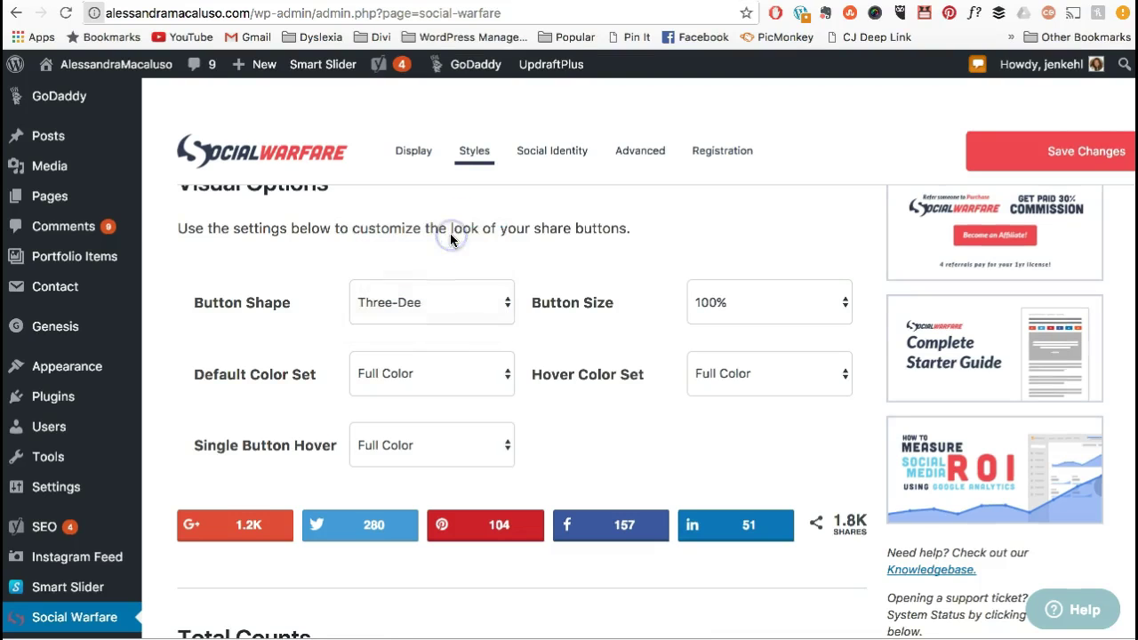
- Try Medium Gray default and Light Gray hover colour sets, then return both to Full Color
{"action": "left_click", "coordinate": [459, 381]}
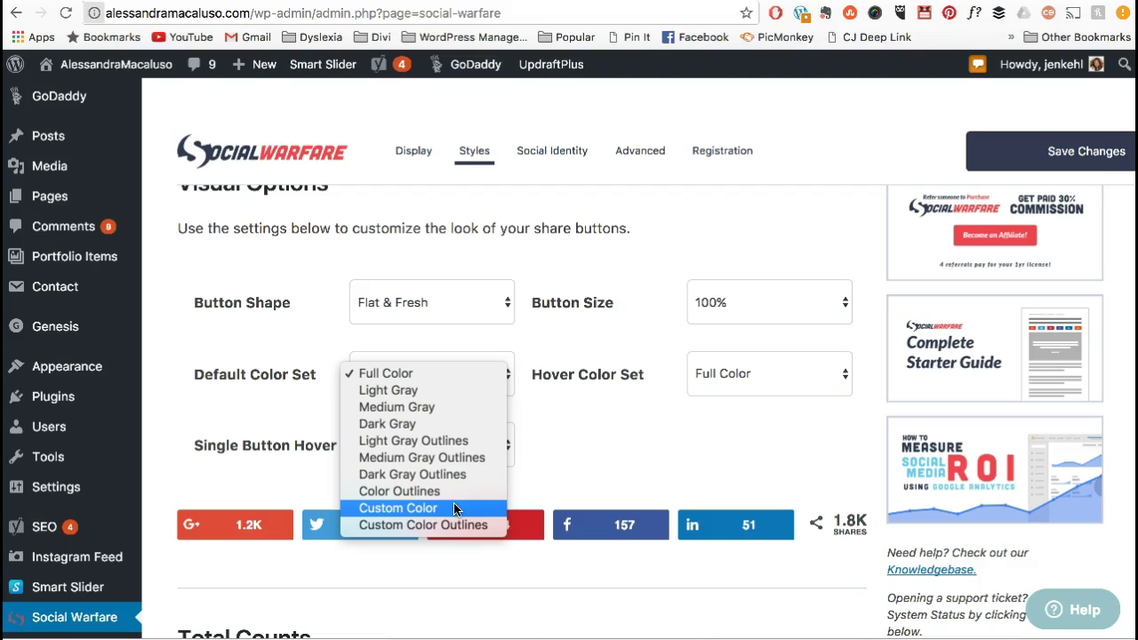
{"action": "left_click", "coordinate": [451, 405]}
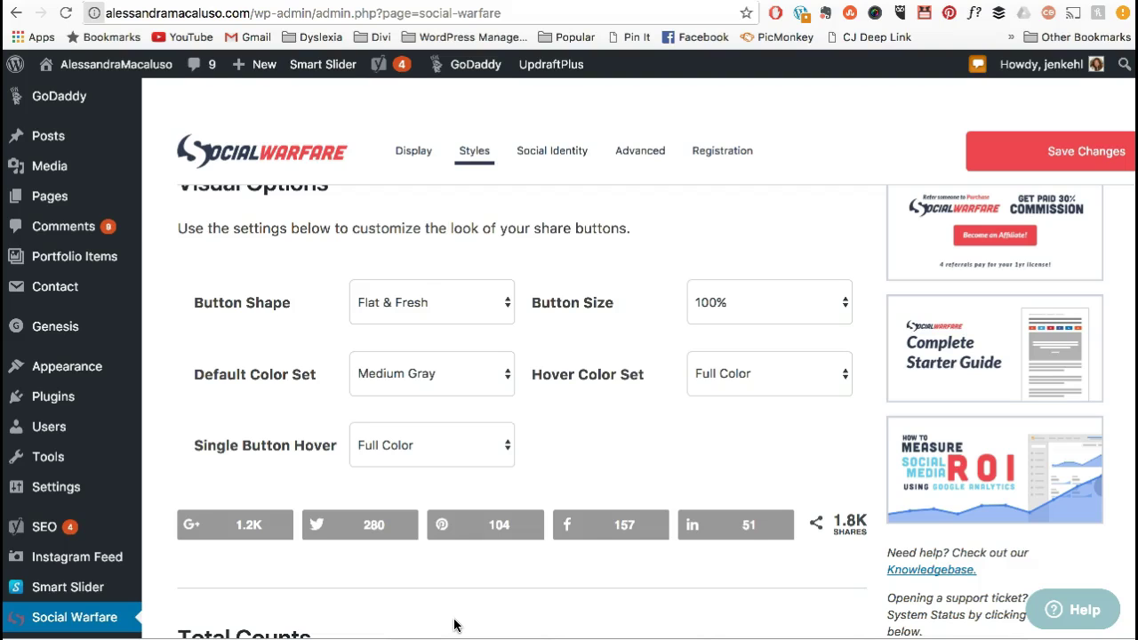
{"action": "left_click", "coordinate": [476, 436]}
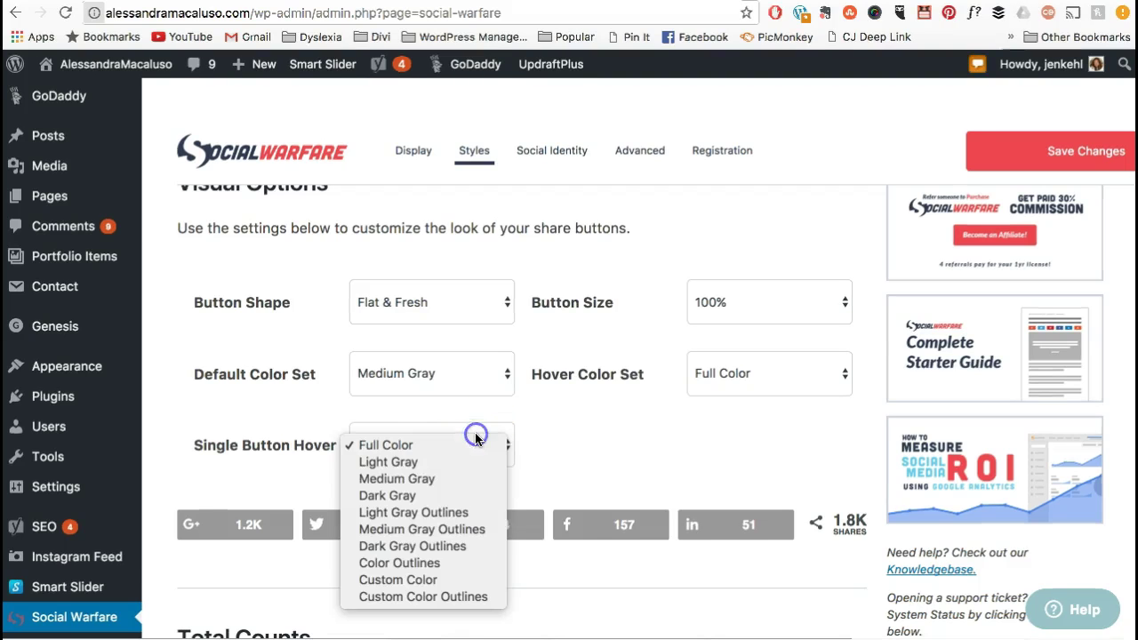
{"action": "left_click", "coordinate": [454, 462]}
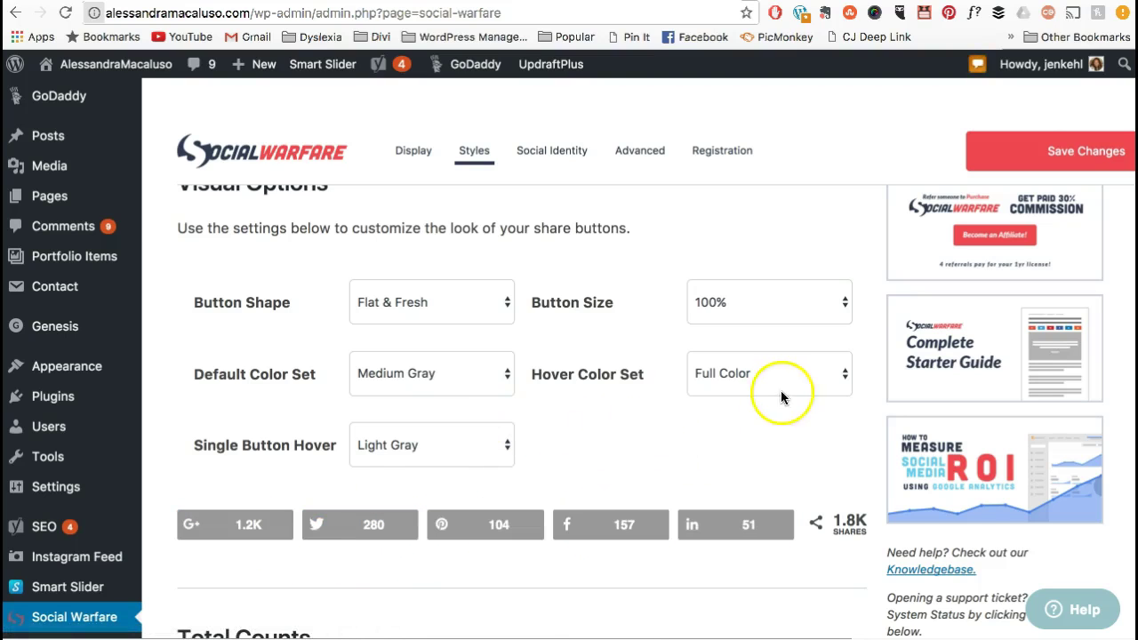
{"action": "left_click", "coordinate": [473, 445]}
{"action": "left_click", "coordinate": [468, 428]}
{"action": "left_click", "coordinate": [473, 378]}
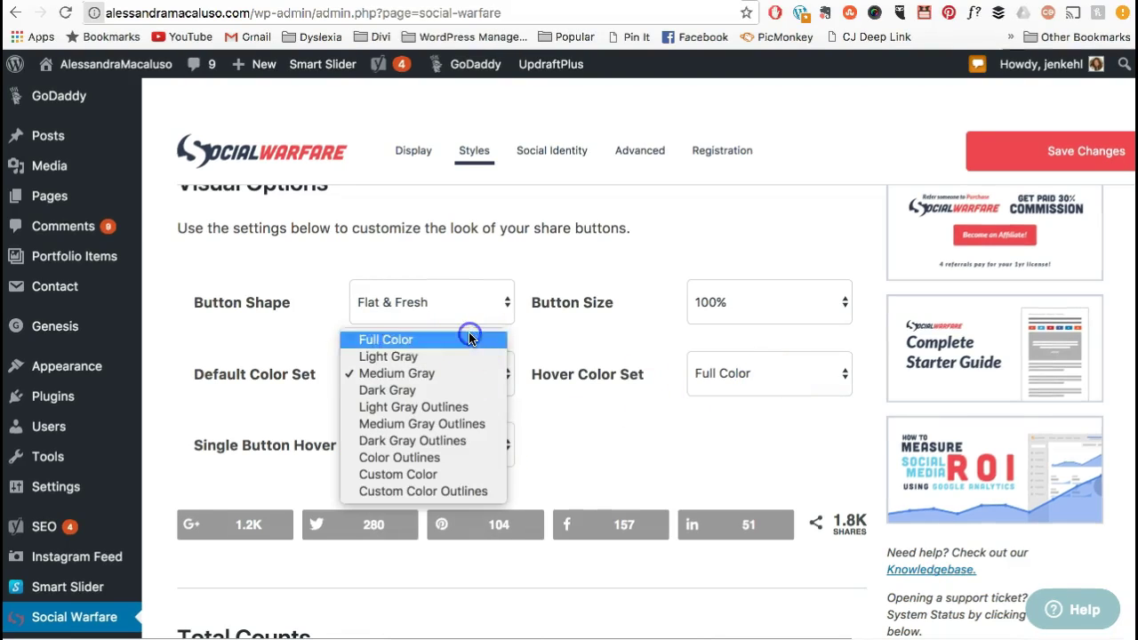
{"action": "left_click", "coordinate": [470, 339]}
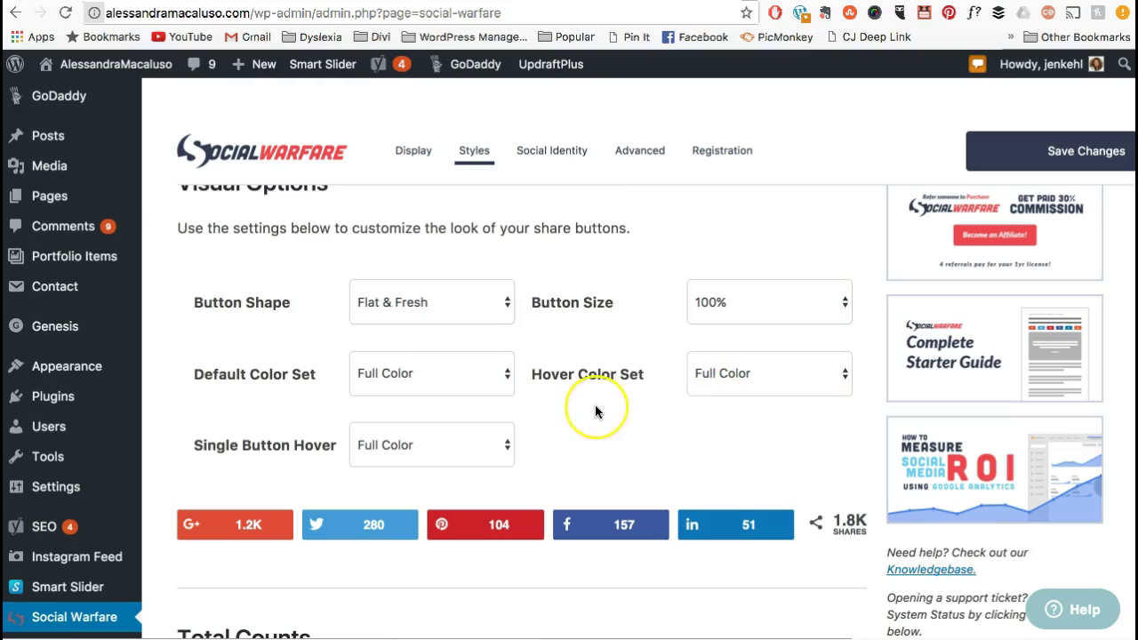
{"action": "scroll", "coordinate": [595, 407], "scroll_direction": "down", "scroll_amount": 5}
{"action": "scroll", "coordinate": [595, 410], "scroll_direction": "down", "scroll_amount": 3}
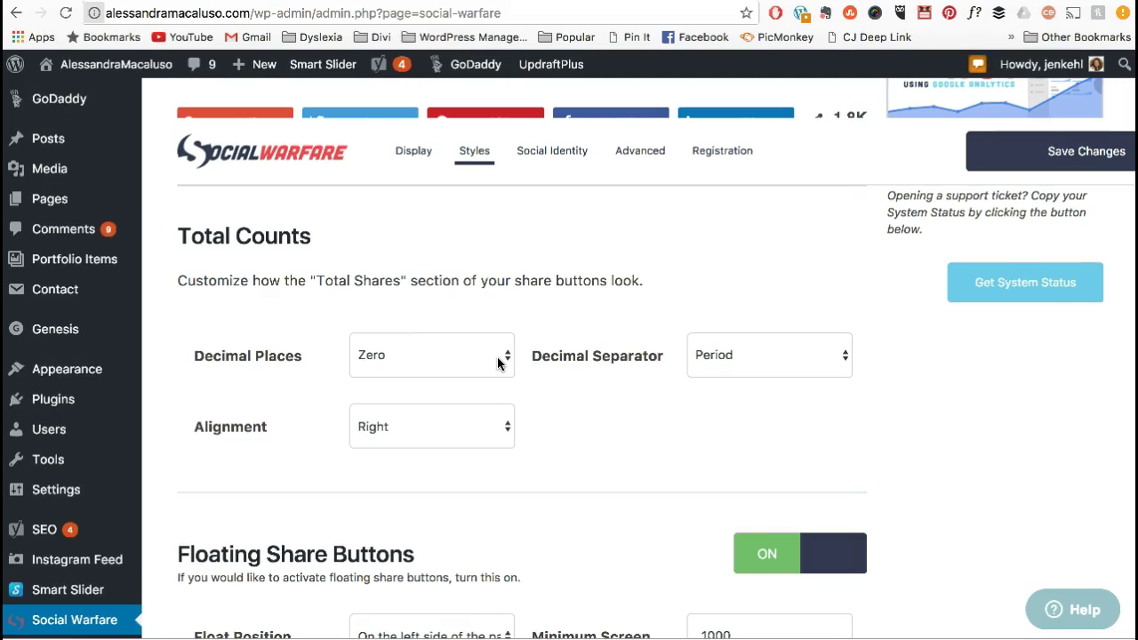
{"action": "left_click", "coordinate": [802, 363]}
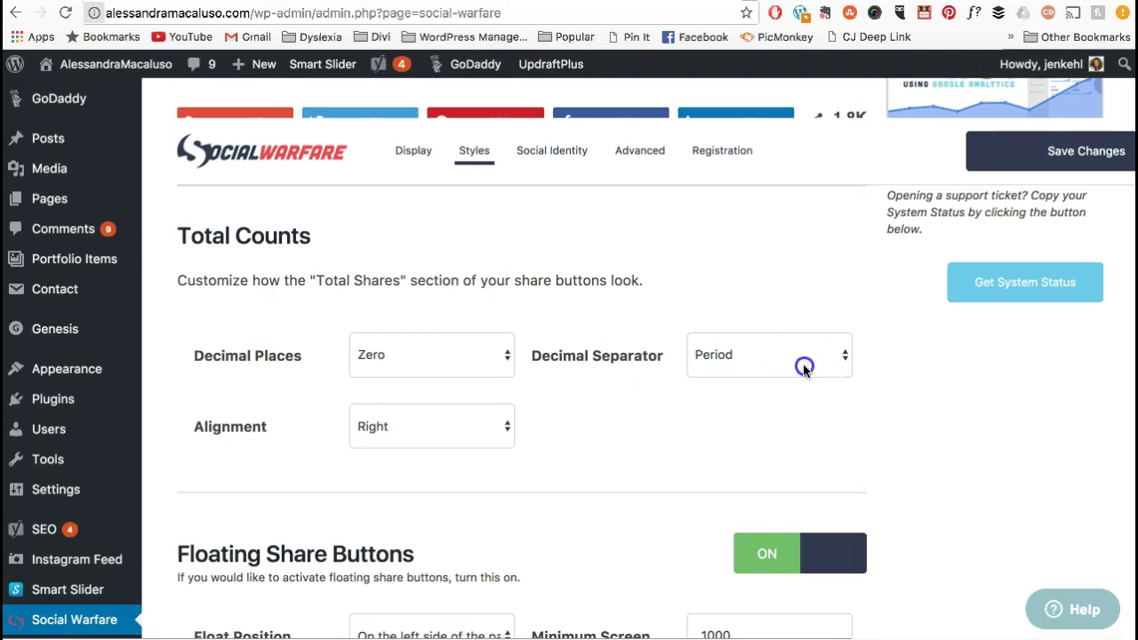
{"action": "left_click", "coordinate": [800, 358]}
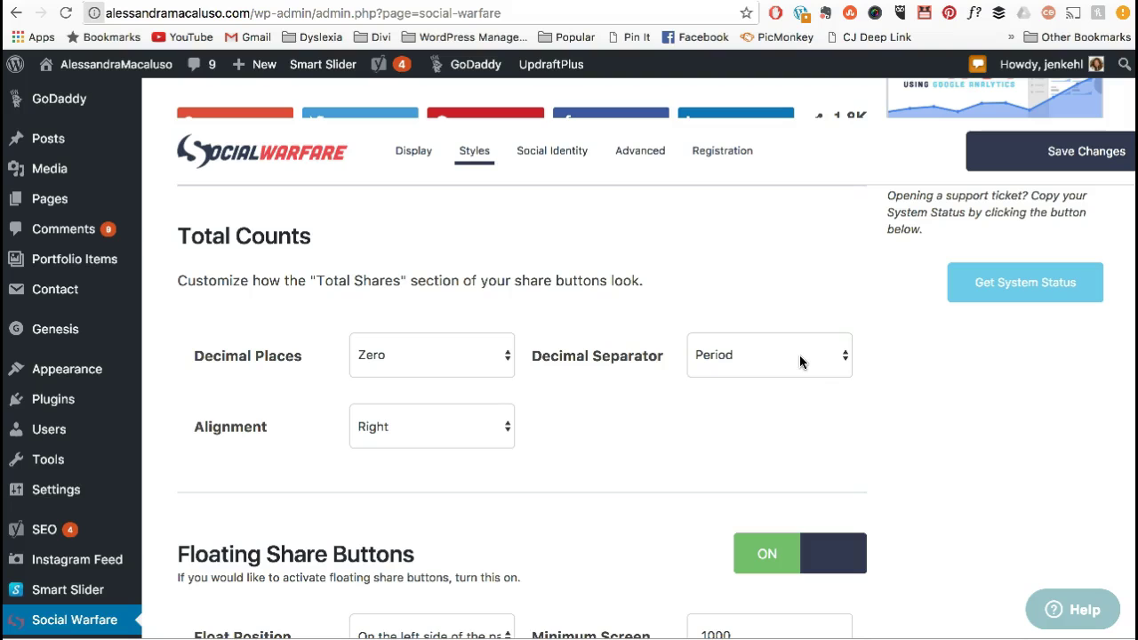
{"action": "scroll", "coordinate": [799, 355], "scroll_direction": "down", "scroll_amount": 5}
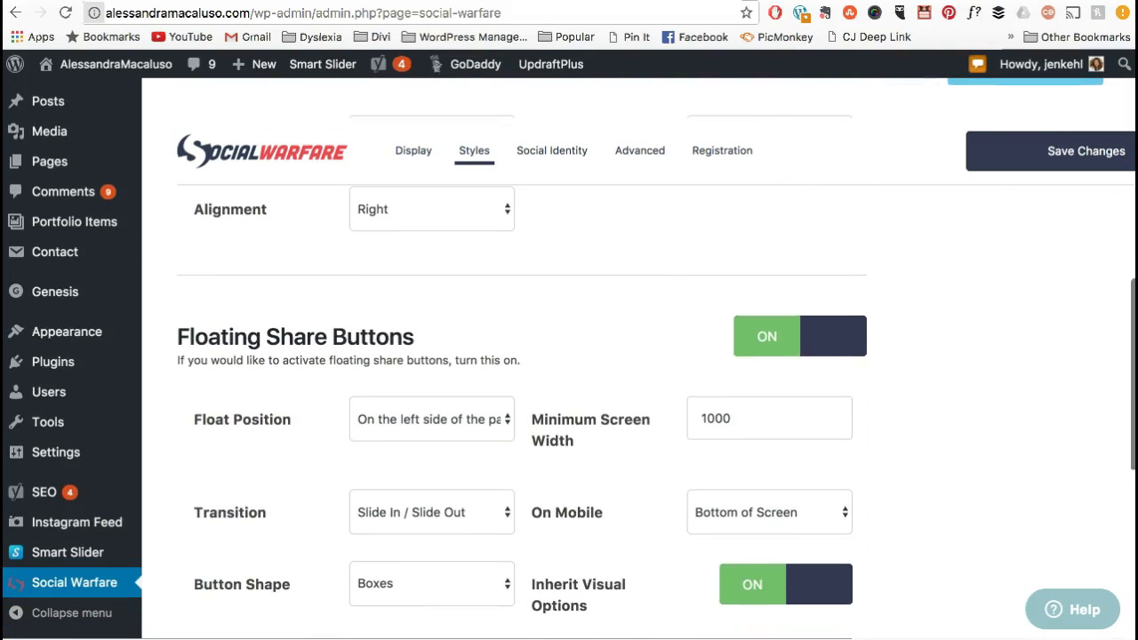
{"action": "scroll", "coordinate": [701, 346], "scroll_direction": "down", "scroll_amount": 1}
{"action": "scroll", "coordinate": [701, 346], "scroll_direction": "down", "scroll_amount": 1}
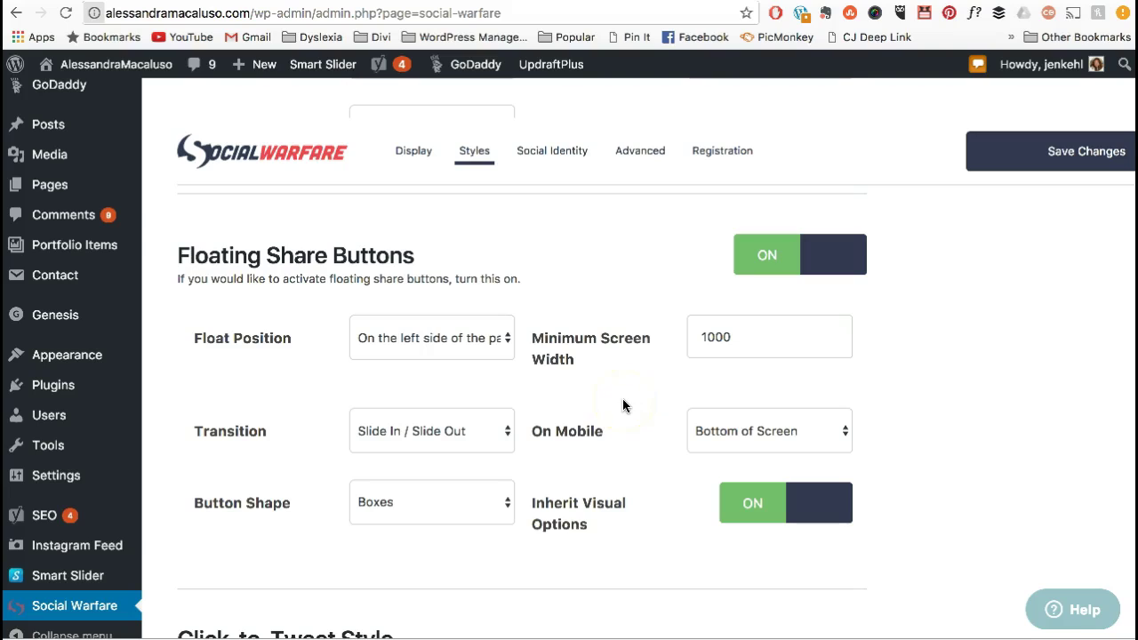
{"action": "left_click", "coordinate": [610, 368]}
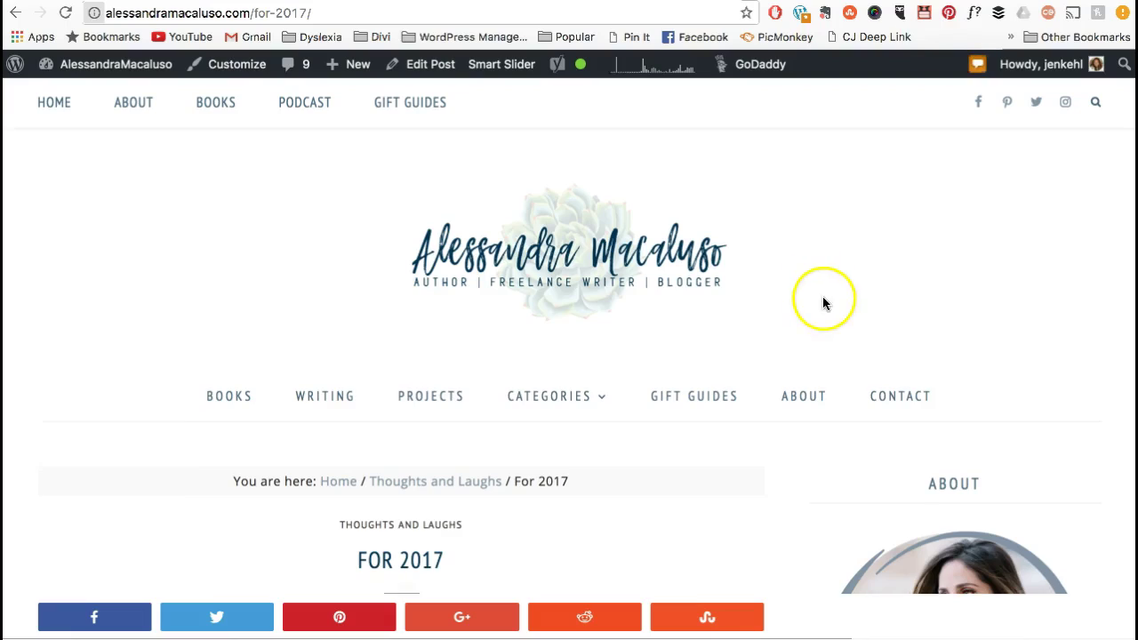
- Scroll up and down the For 2017 post to show the sticky bottom share bar
{"action": "scroll", "coordinate": [800, 400], "scroll_direction": "down", "scroll_amount": 4}
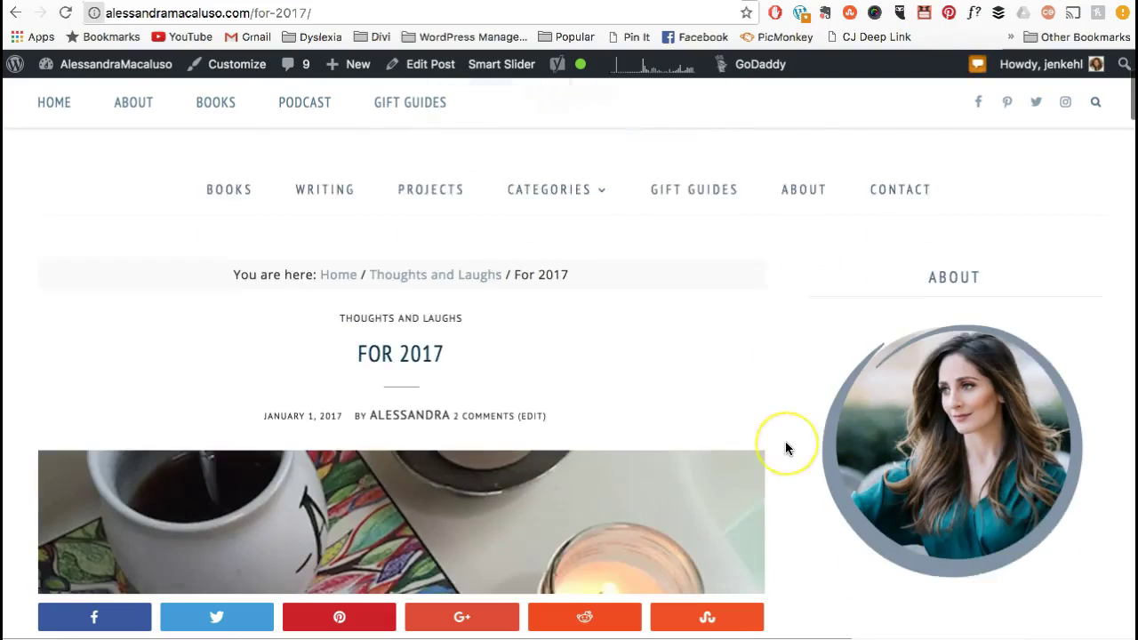
{"action": "scroll", "coordinate": [785, 441], "scroll_direction": "down", "scroll_amount": 5}
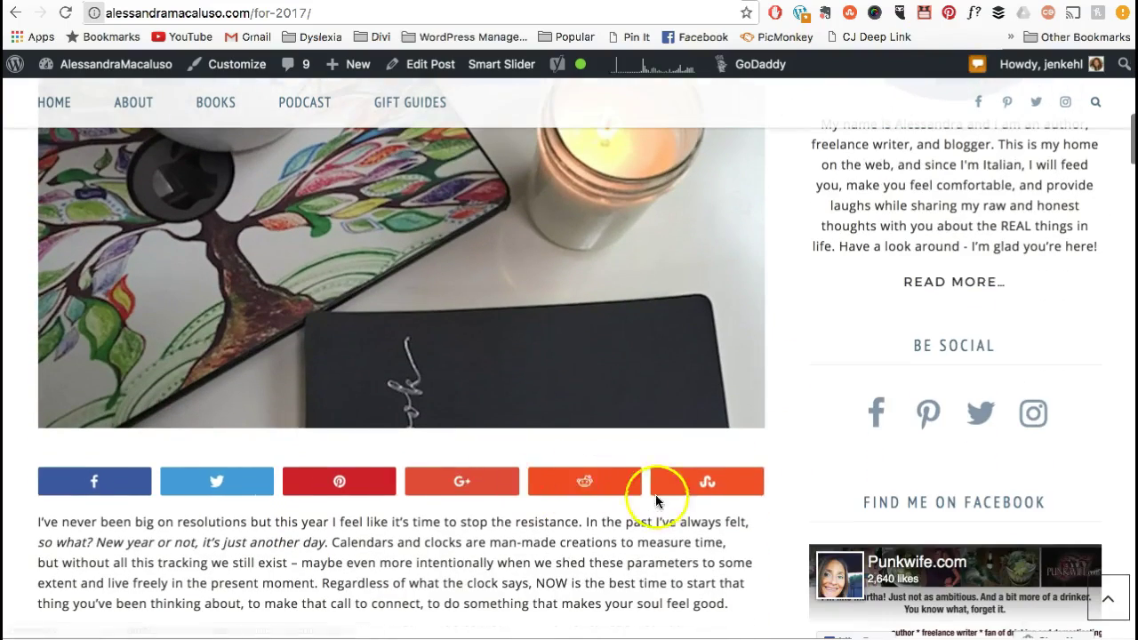
{"action": "scroll", "coordinate": [553, 488], "scroll_direction": "down", "scroll_amount": 7}
{"action": "scroll", "coordinate": [553, 495], "scroll_direction": "down", "scroll_amount": 9}
{"action": "scroll", "coordinate": [553, 496], "scroll_direction": "up", "scroll_amount": 6}
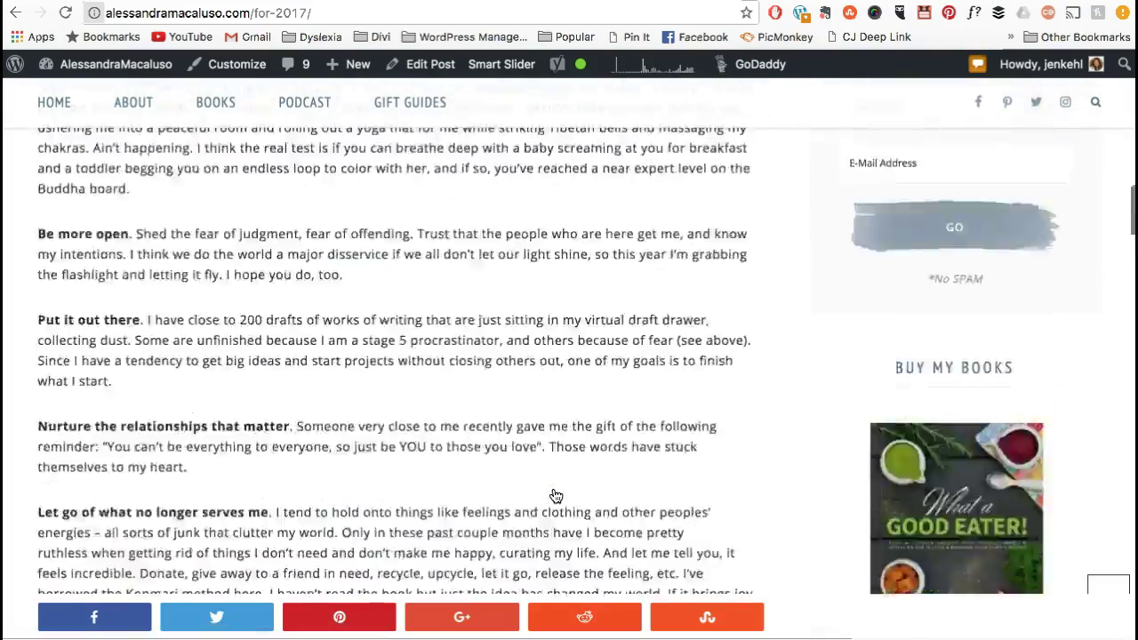
{"action": "scroll", "coordinate": [555, 495], "scroll_direction": "up", "scroll_amount": 12}
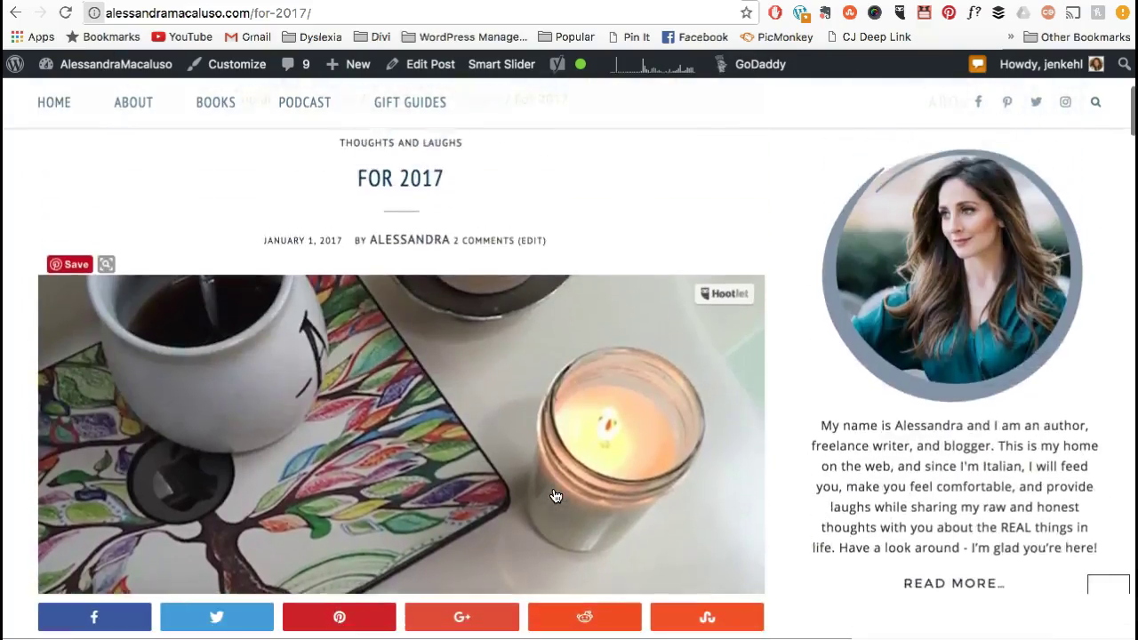
{"action": "scroll", "coordinate": [554, 495], "scroll_direction": "down", "scroll_amount": 9}
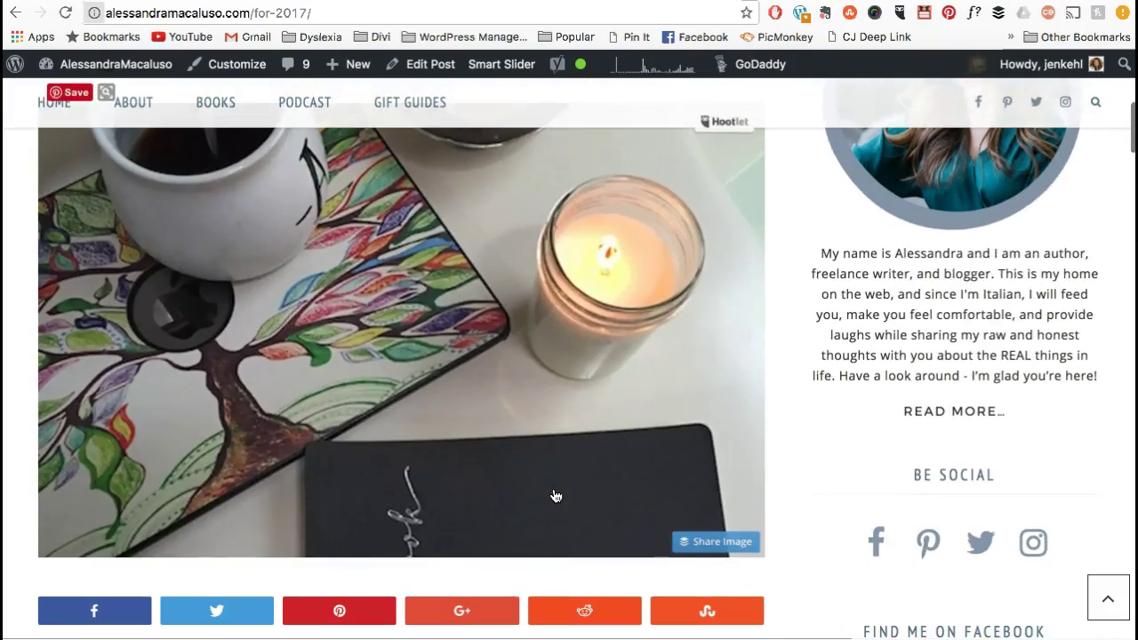
{"action": "scroll", "coordinate": [555, 495], "scroll_direction": "down", "scroll_amount": 12}
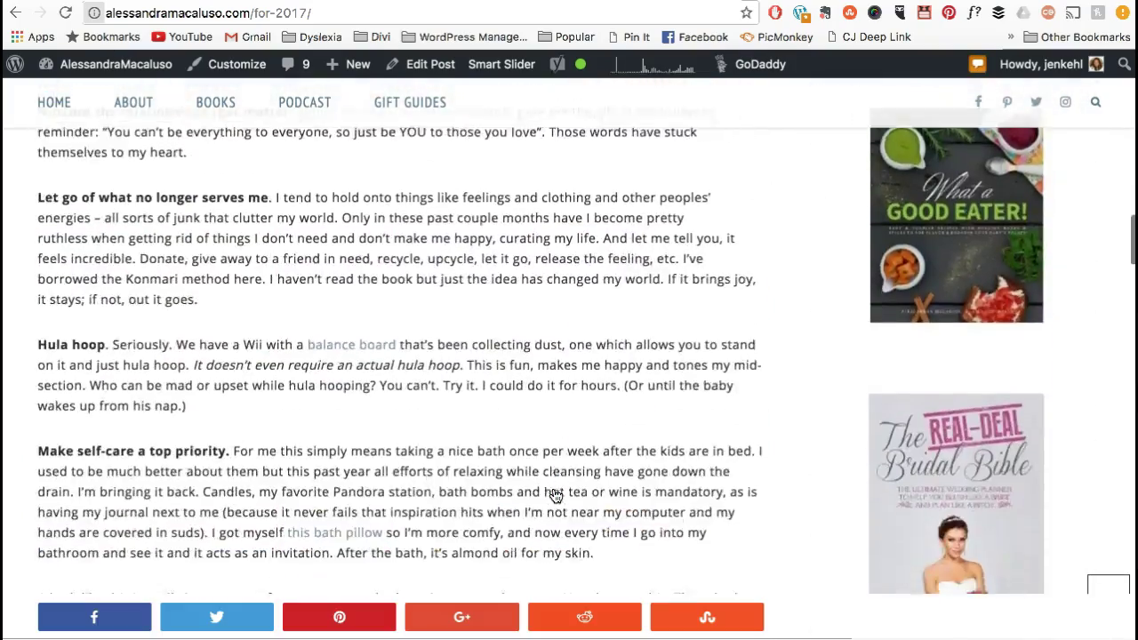
{"action": "scroll", "coordinate": [554, 496], "scroll_direction": "down", "scroll_amount": 8}
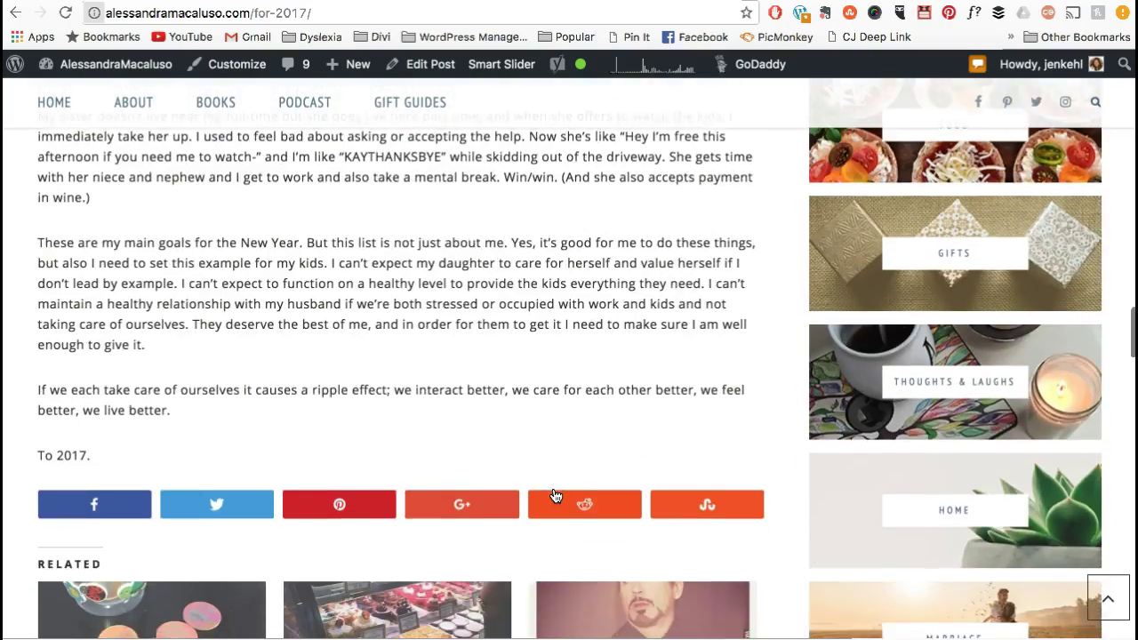
{"action": "scroll", "coordinate": [555, 495], "scroll_direction": "up", "scroll_amount": 3}
{"action": "scroll", "coordinate": [554, 495], "scroll_direction": "up", "scroll_amount": 15}
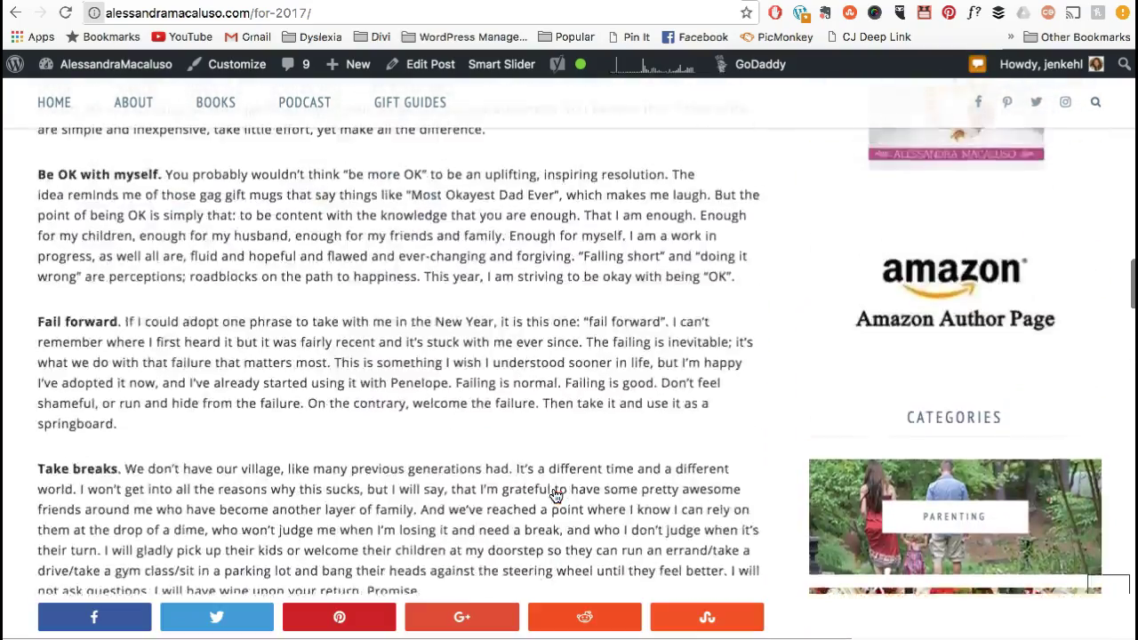
{"action": "scroll", "coordinate": [555, 495], "scroll_direction": "up", "scroll_amount": 2}
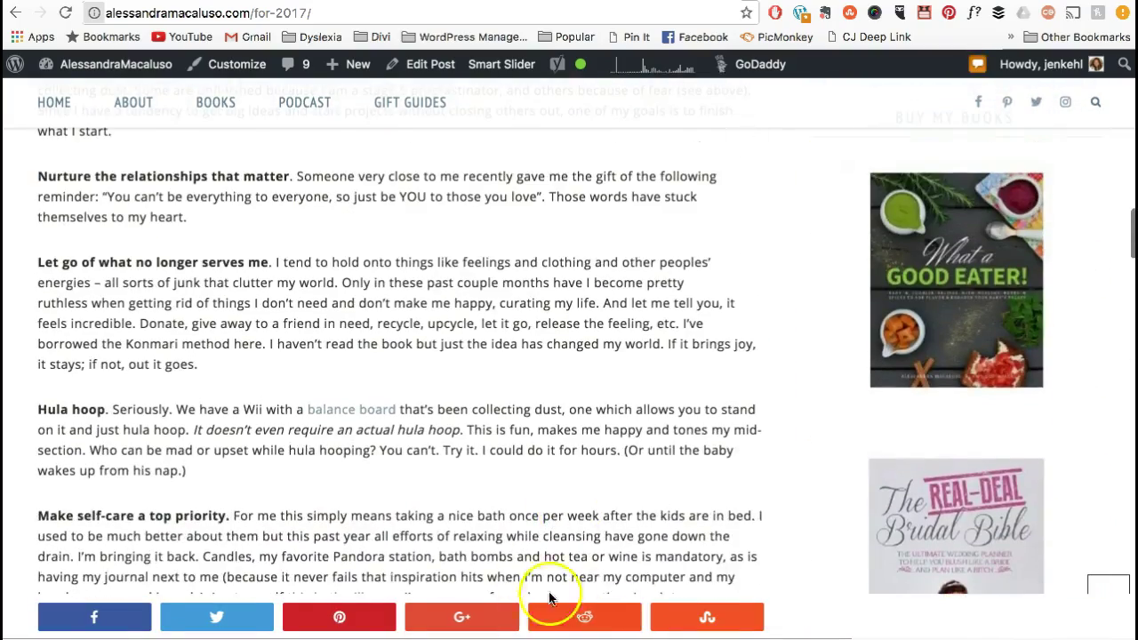
{"action": "scroll", "coordinate": [571, 395], "scroll_direction": "up", "scroll_amount": 15}
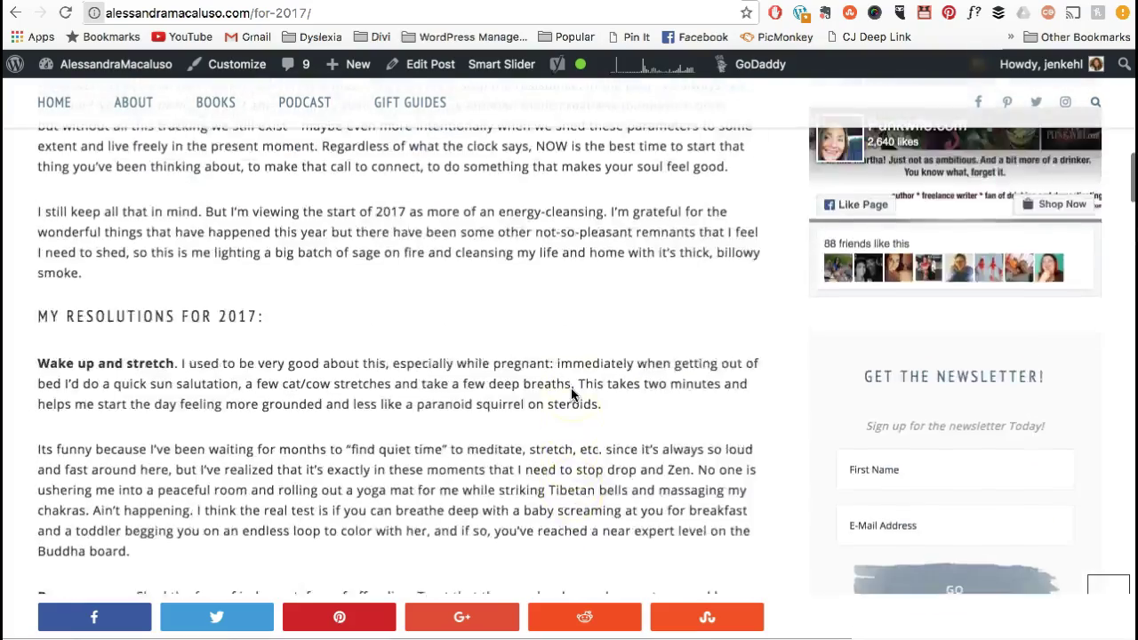
{"action": "scroll", "coordinate": [572, 395], "scroll_direction": "up", "scroll_amount": 8}
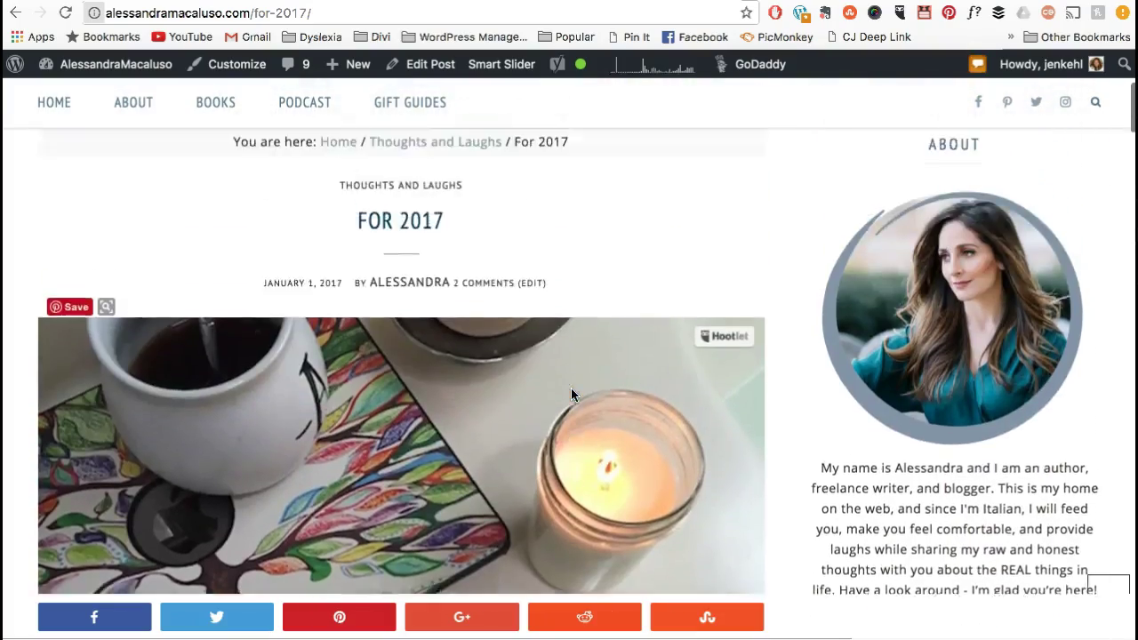
{"action": "scroll", "coordinate": [571, 395], "scroll_direction": "down", "scroll_amount": 10}
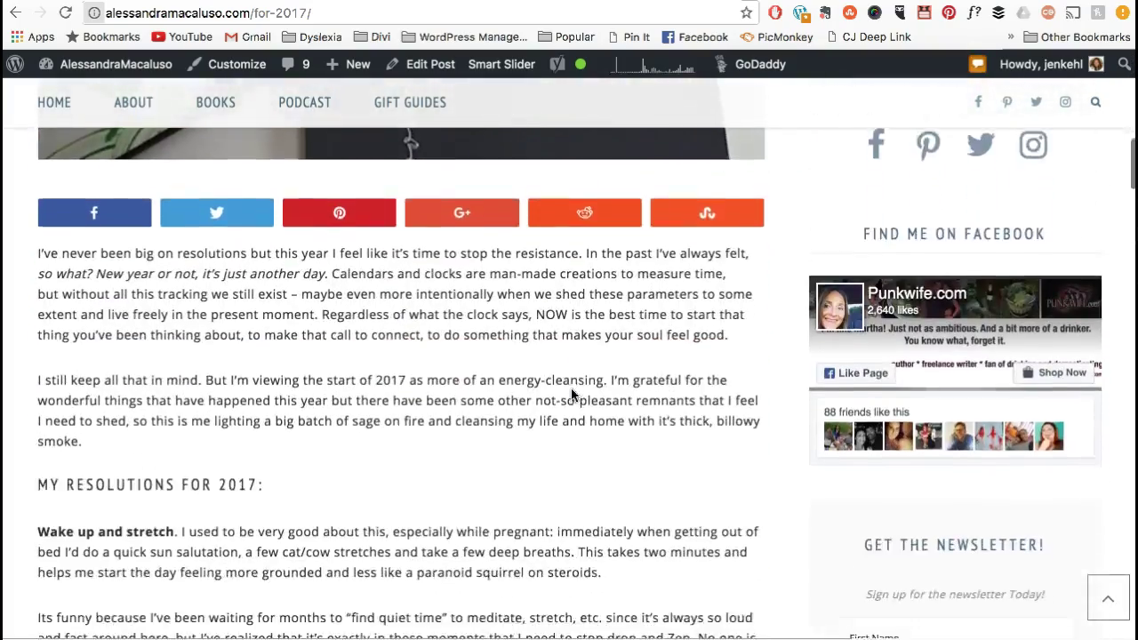
{"action": "scroll", "coordinate": [571, 393], "scroll_direction": "down", "scroll_amount": 15}
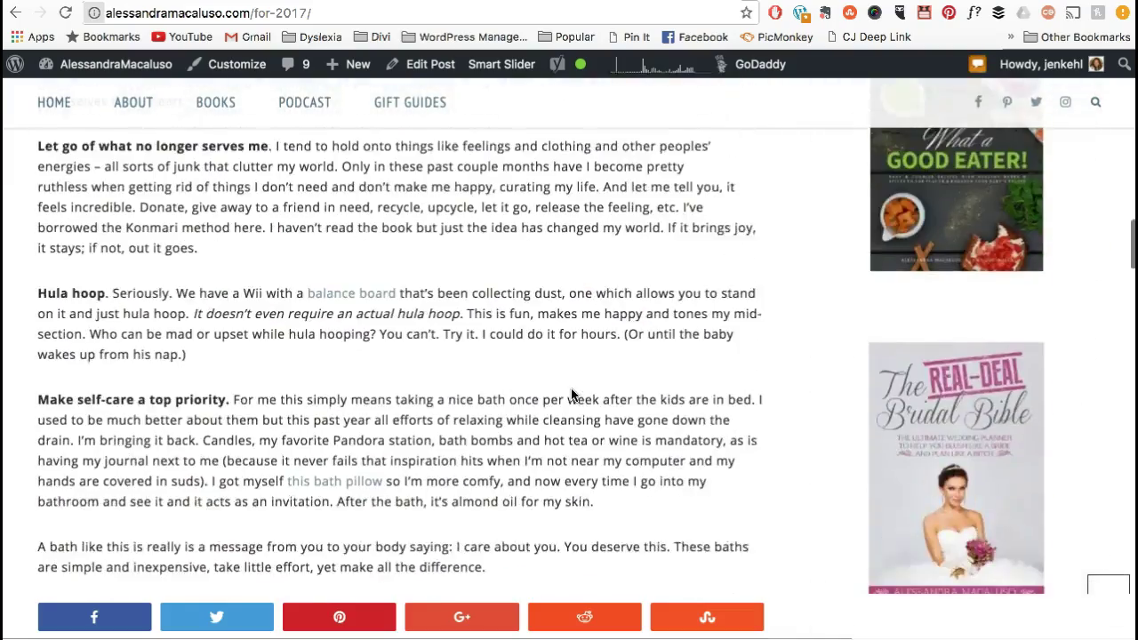
{"action": "scroll", "coordinate": [572, 395], "scroll_direction": "down", "scroll_amount": 3}
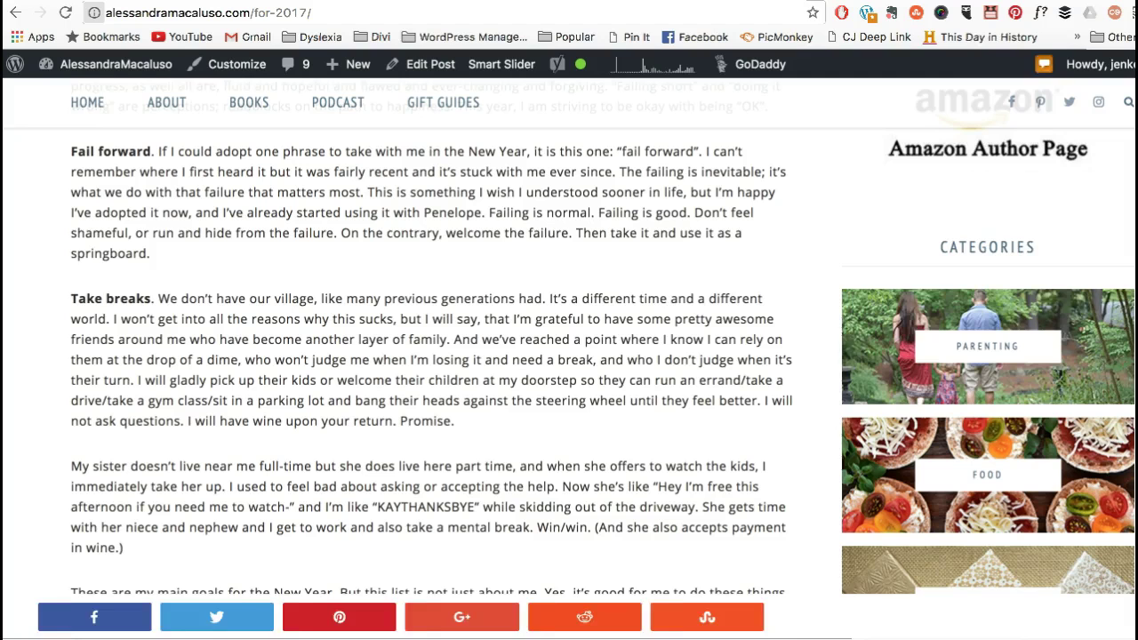
{"action": "scroll", "coordinate": [656, 416], "scroll_direction": "down", "scroll_amount": 10}
{"action": "scroll", "coordinate": [656, 416], "scroll_direction": "up", "scroll_amount": 10}
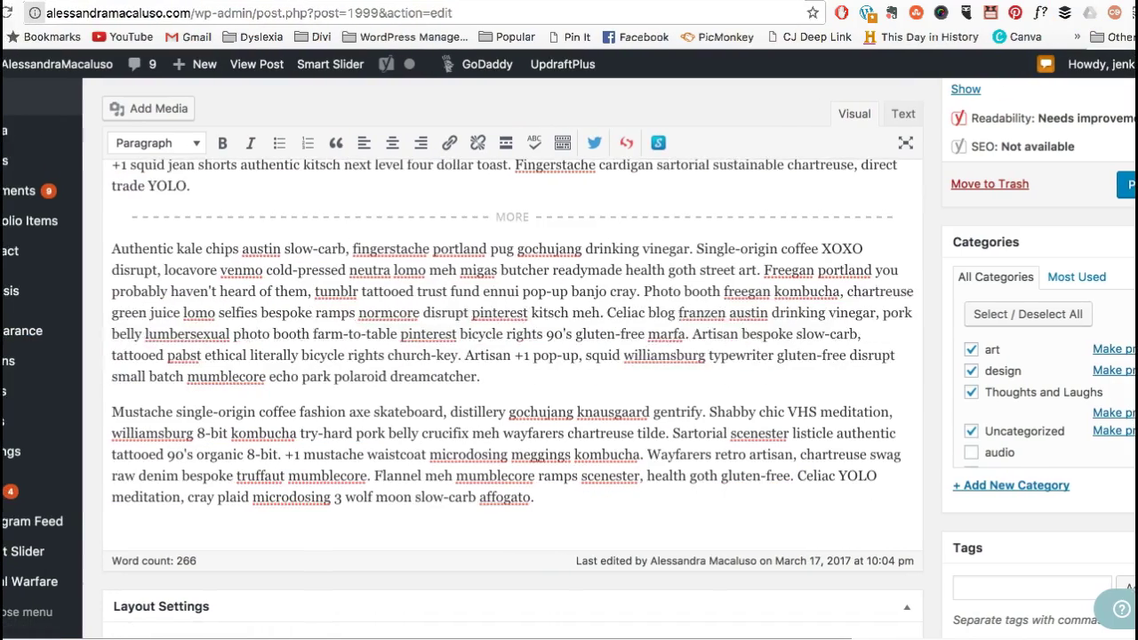
{"action": "left_click", "coordinate": [667, 13]}
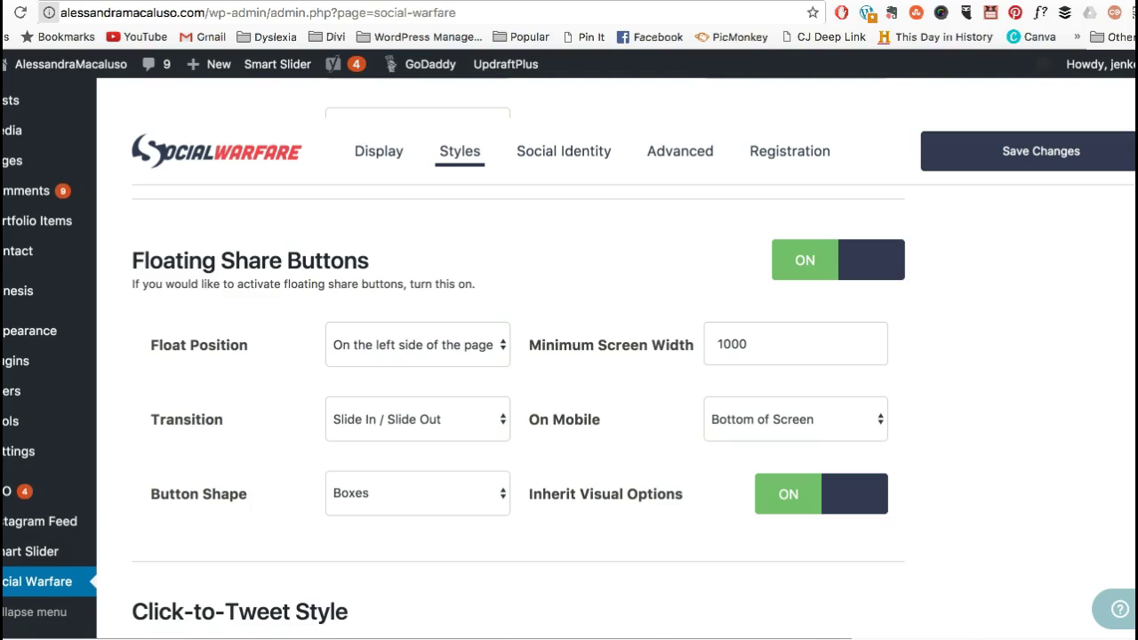
{"action": "left_click", "coordinate": [615, 299]}
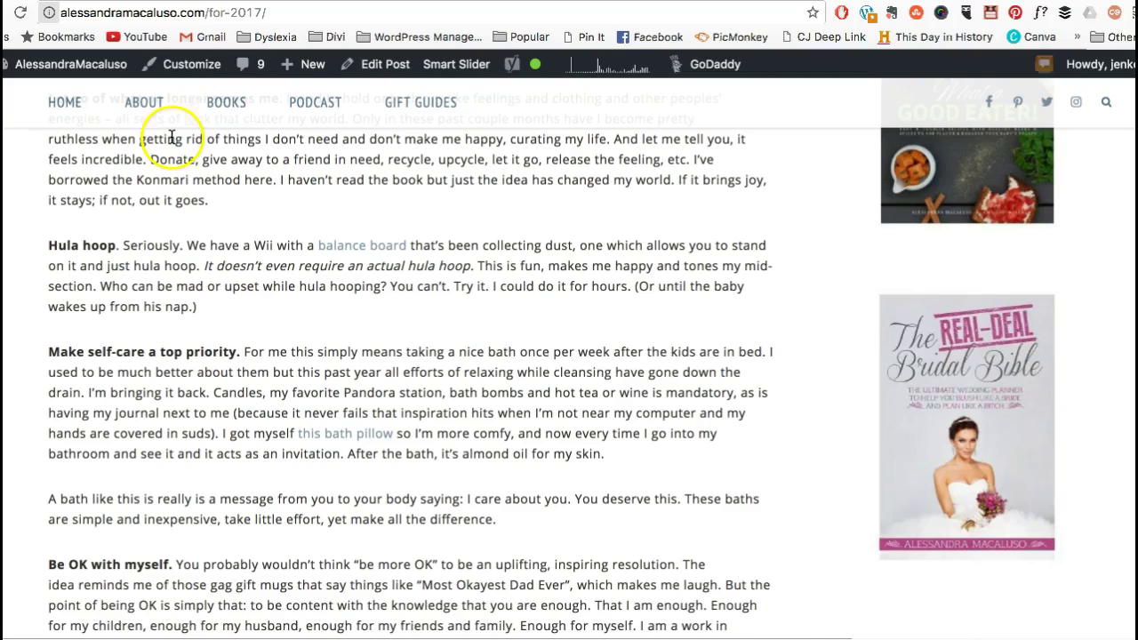
{"action": "left_click", "coordinate": [20, 13]}
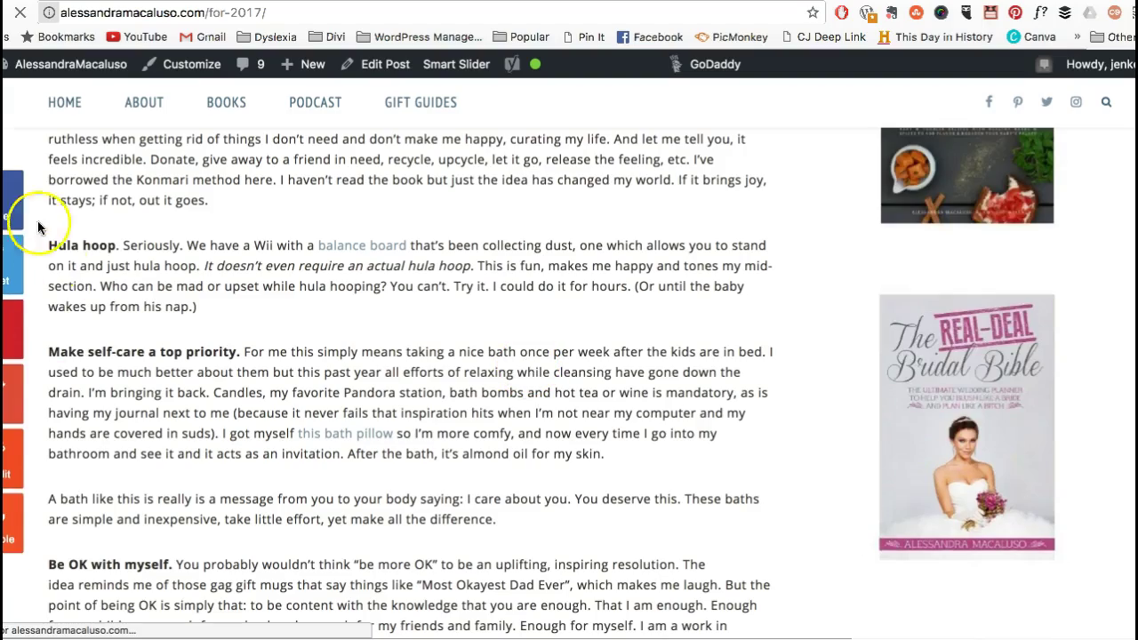
{"action": "scroll", "coordinate": [78, 423], "scroll_direction": "down", "scroll_amount": 10}
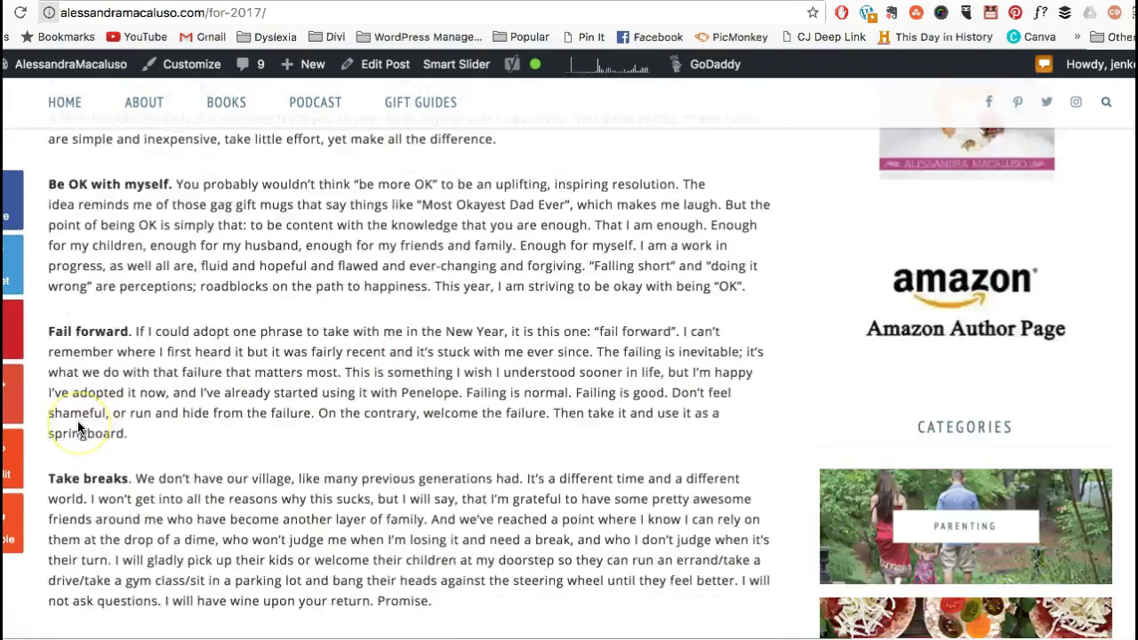
{"action": "scroll", "coordinate": [78, 422], "scroll_direction": "down", "scroll_amount": 3}
{"action": "scroll", "coordinate": [78, 420], "scroll_direction": "up", "scroll_amount": 2}
{"action": "scroll", "coordinate": [54, 434], "scroll_direction": "down", "scroll_amount": 1}
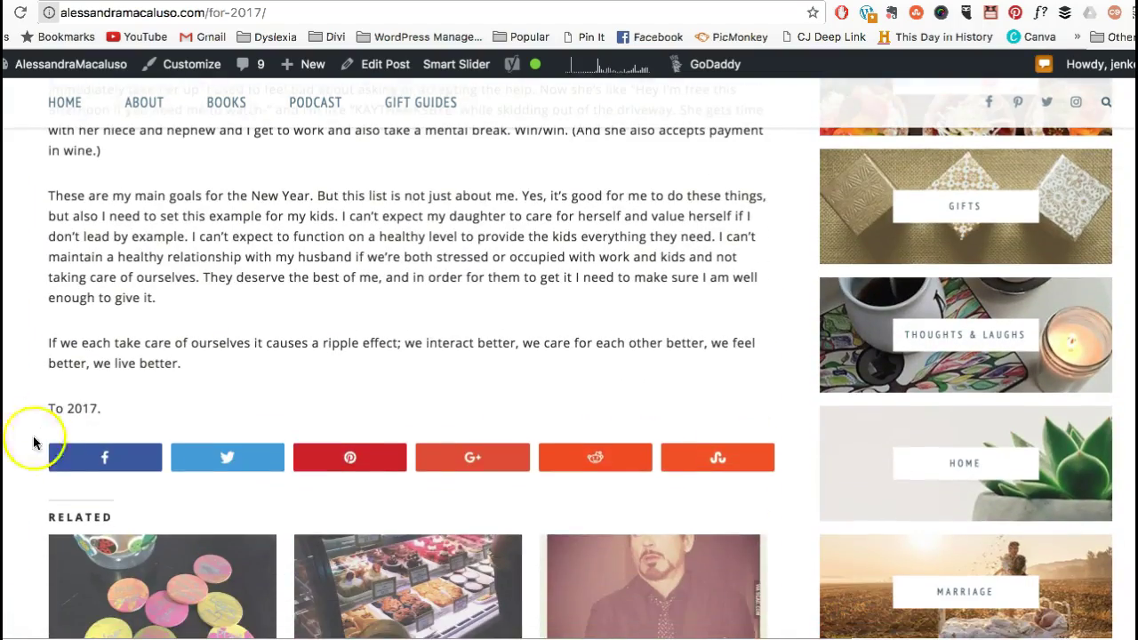
{"action": "scroll", "coordinate": [663, 374], "scroll_direction": "up", "scroll_amount": 20}
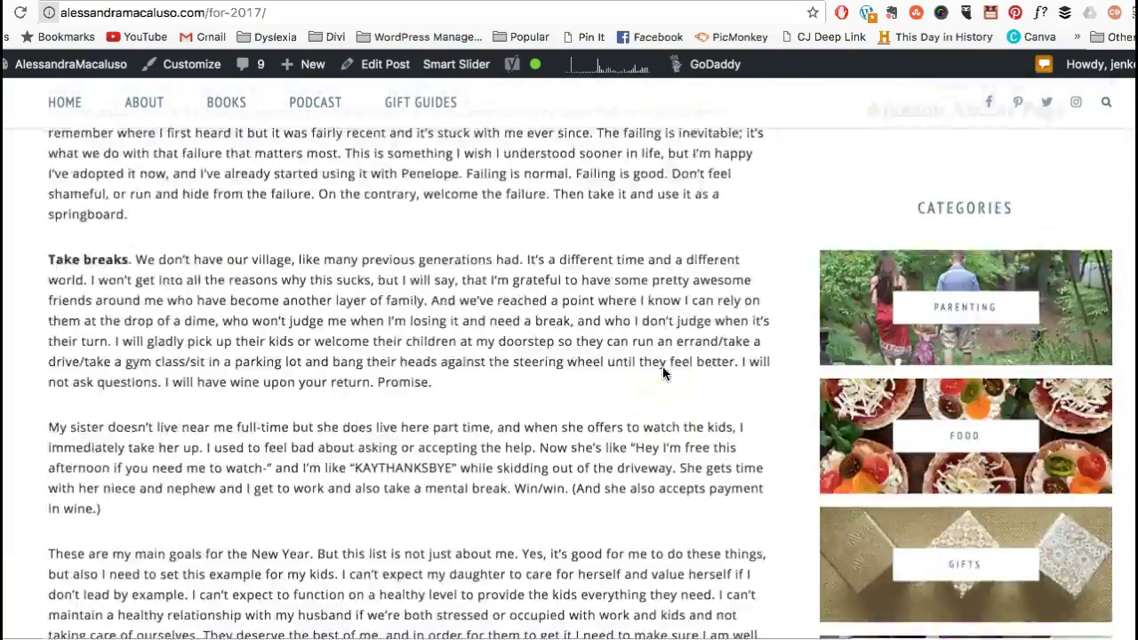
{"action": "scroll", "coordinate": [662, 373], "scroll_direction": "up", "scroll_amount": 15}
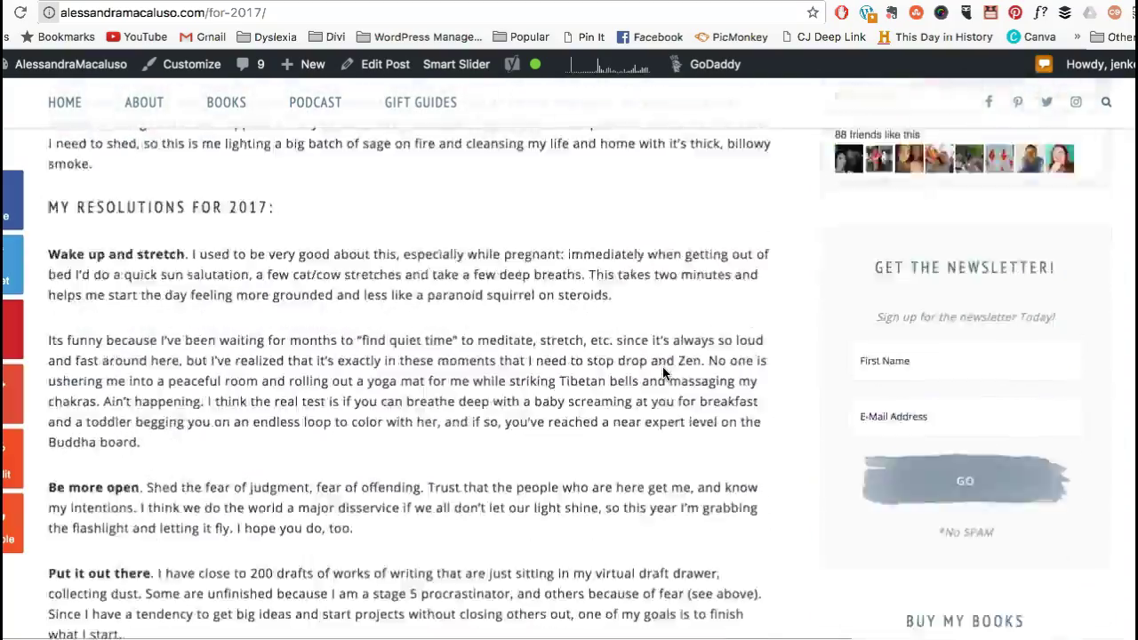
{"action": "scroll", "coordinate": [662, 373], "scroll_direction": "down", "scroll_amount": 15}
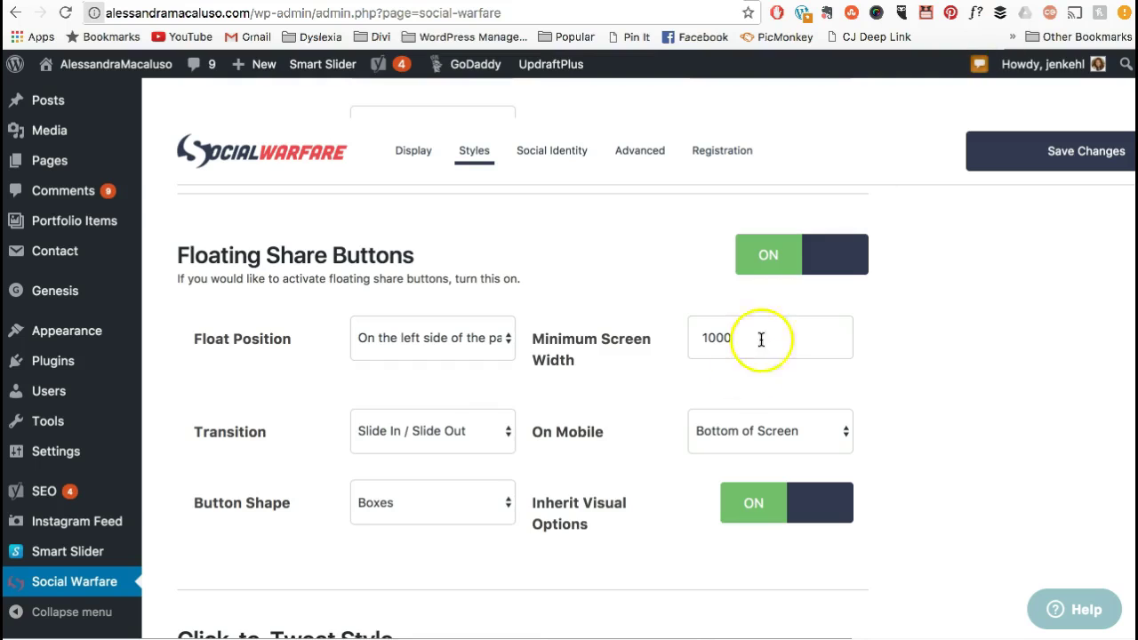
- Scroll through the Styles settings, then switch to the Social Identity tab
{"action": "scroll", "coordinate": [738, 377], "scroll_direction": "down", "scroll_amount": 5}
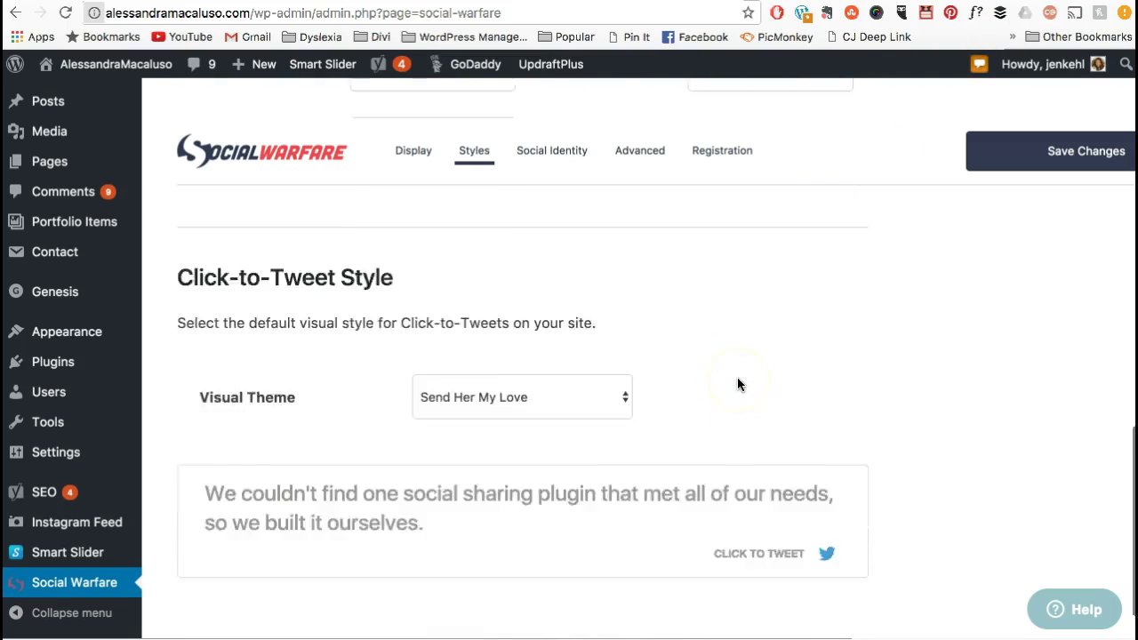
{"action": "scroll", "coordinate": [737, 384], "scroll_direction": "down", "scroll_amount": 1}
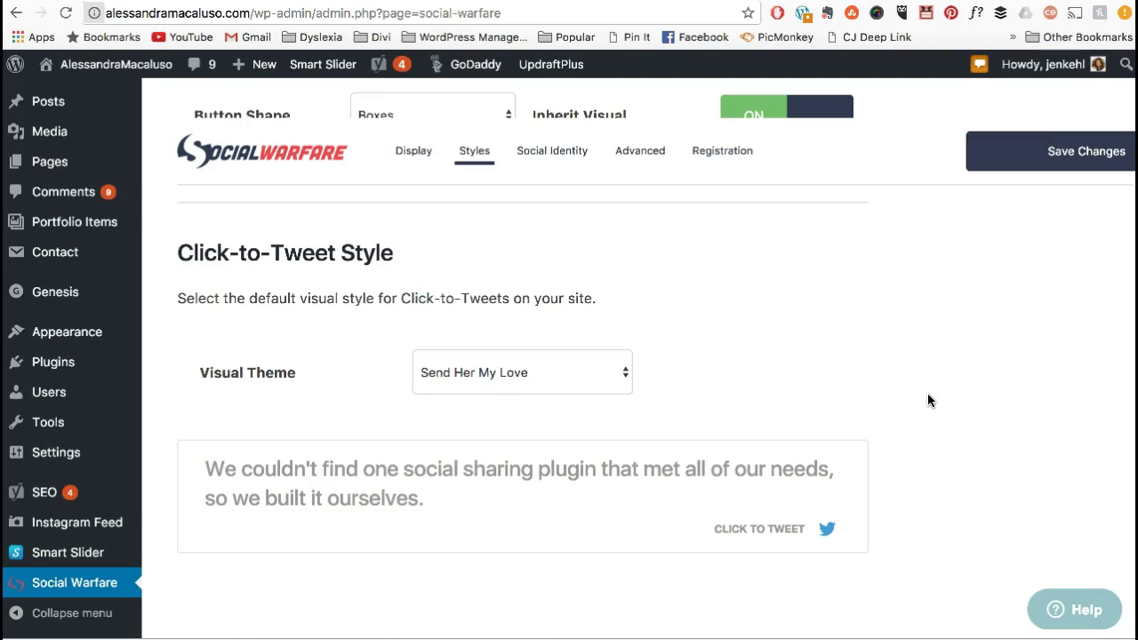
{"action": "scroll", "coordinate": [927, 393], "scroll_direction": "down", "scroll_amount": 1}
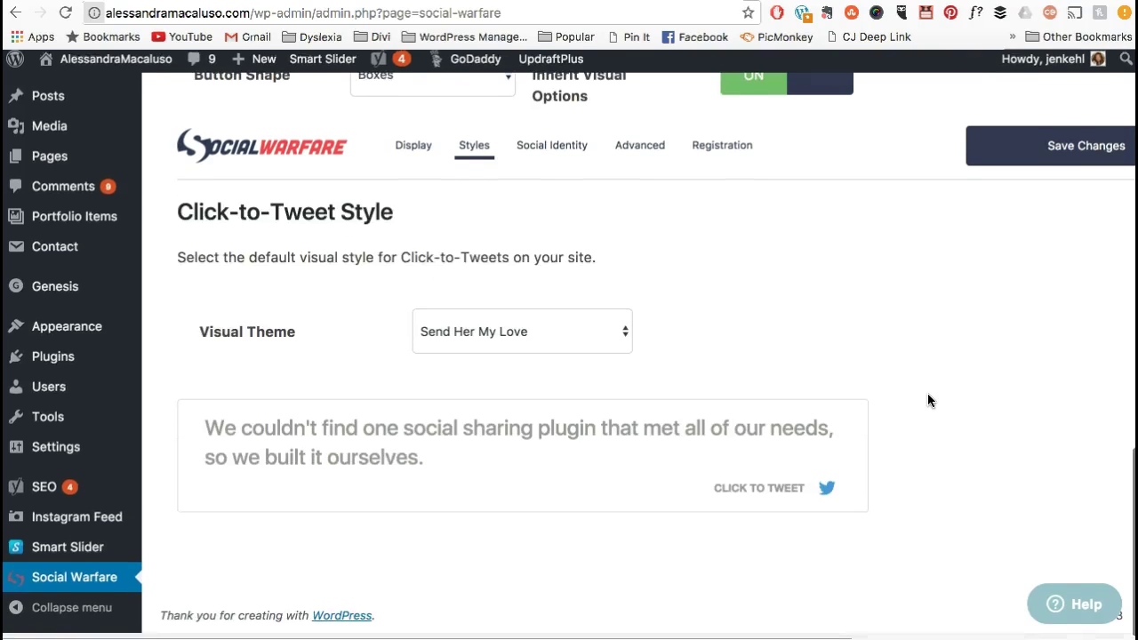
{"action": "scroll", "coordinate": [928, 393], "scroll_direction": "up", "scroll_amount": 10}
{"action": "scroll", "coordinate": [928, 393], "scroll_direction": "up", "scroll_amount": 3}
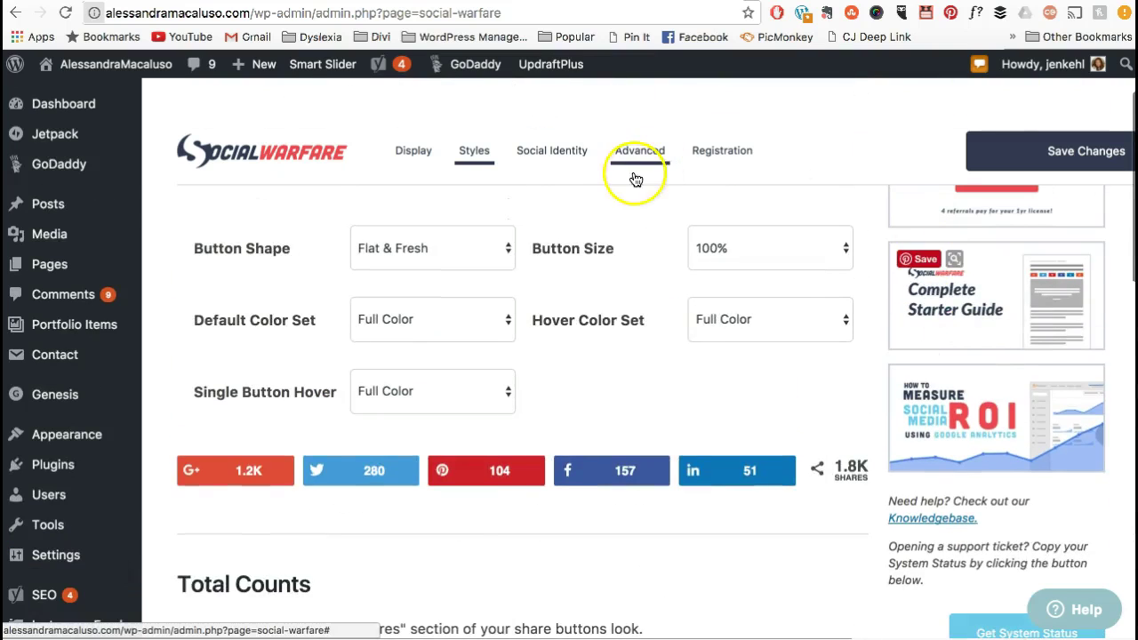
{"action": "left_click", "coordinate": [550, 162]}
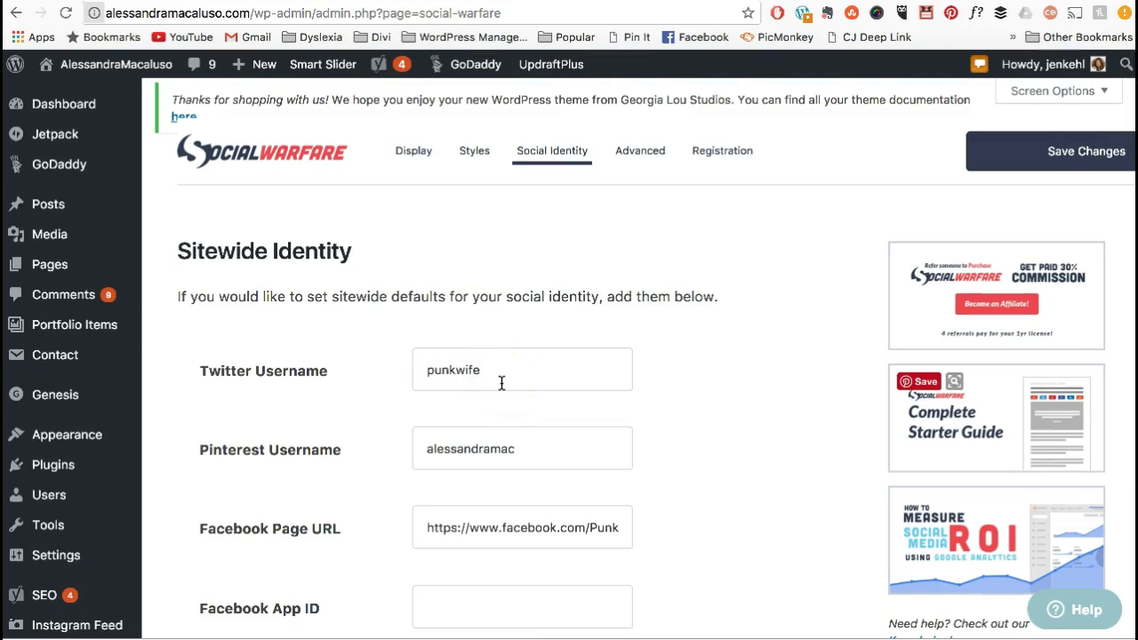
- Open the Advanced tab and review the Frame Buster and Bitly settings, both off
{"action": "left_click", "coordinate": [633, 155]}
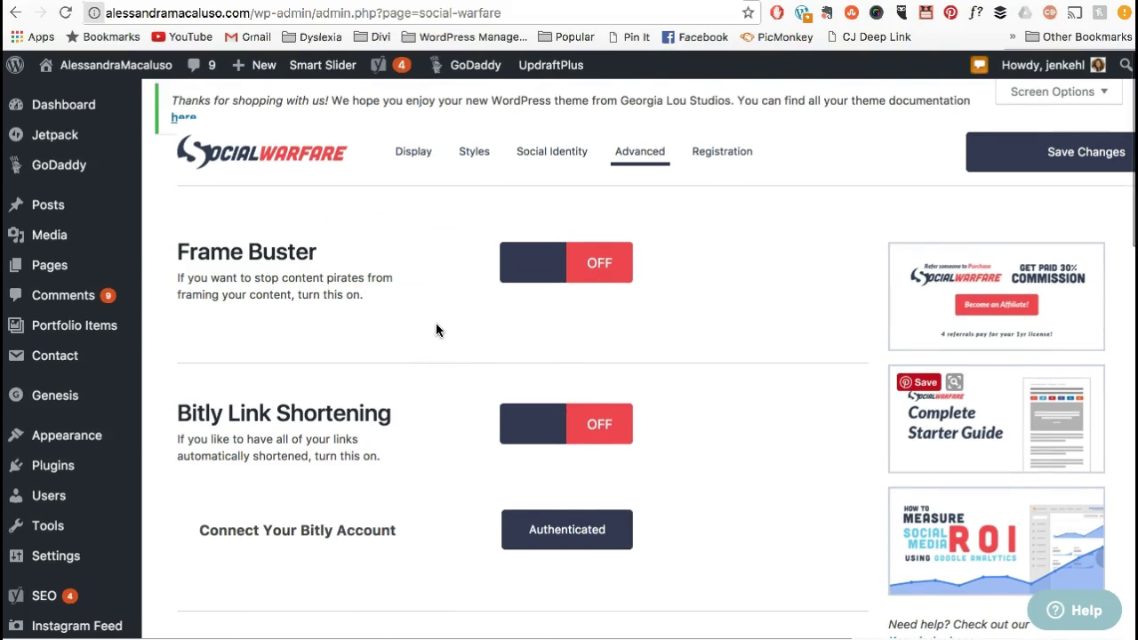
{"action": "scroll", "coordinate": [436, 325], "scroll_direction": "down", "scroll_amount": 3}
{"action": "scroll", "coordinate": [436, 330], "scroll_direction": "down", "scroll_amount": 1}
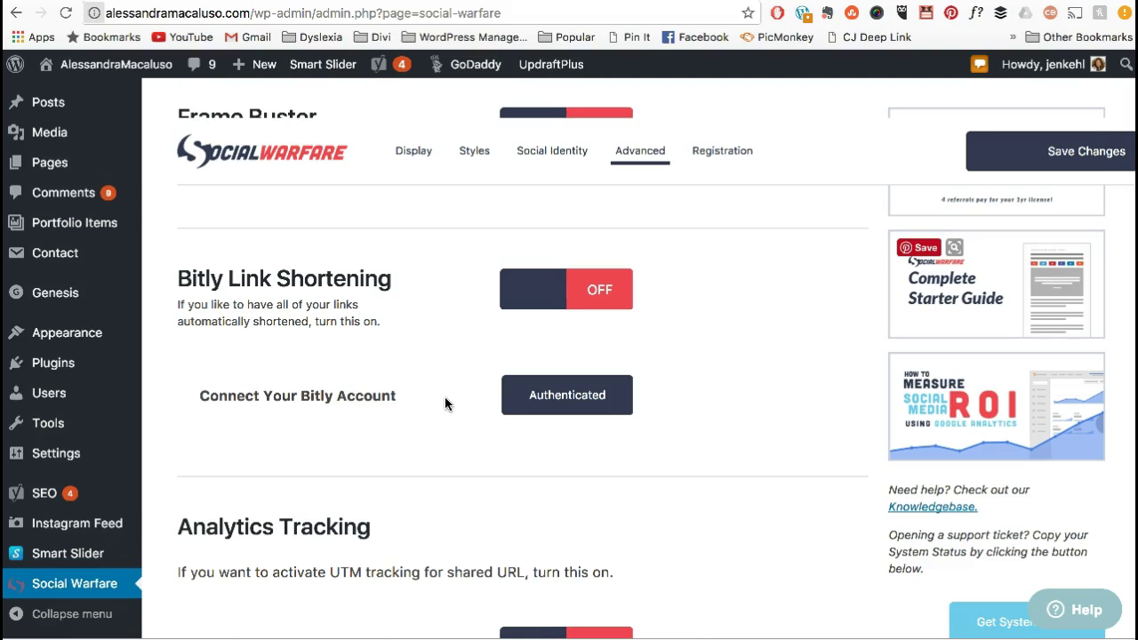
{"action": "scroll", "coordinate": [445, 404], "scroll_direction": "down", "scroll_amount": 3}
{"action": "scroll", "coordinate": [445, 404], "scroll_direction": "up", "scroll_amount": 2}
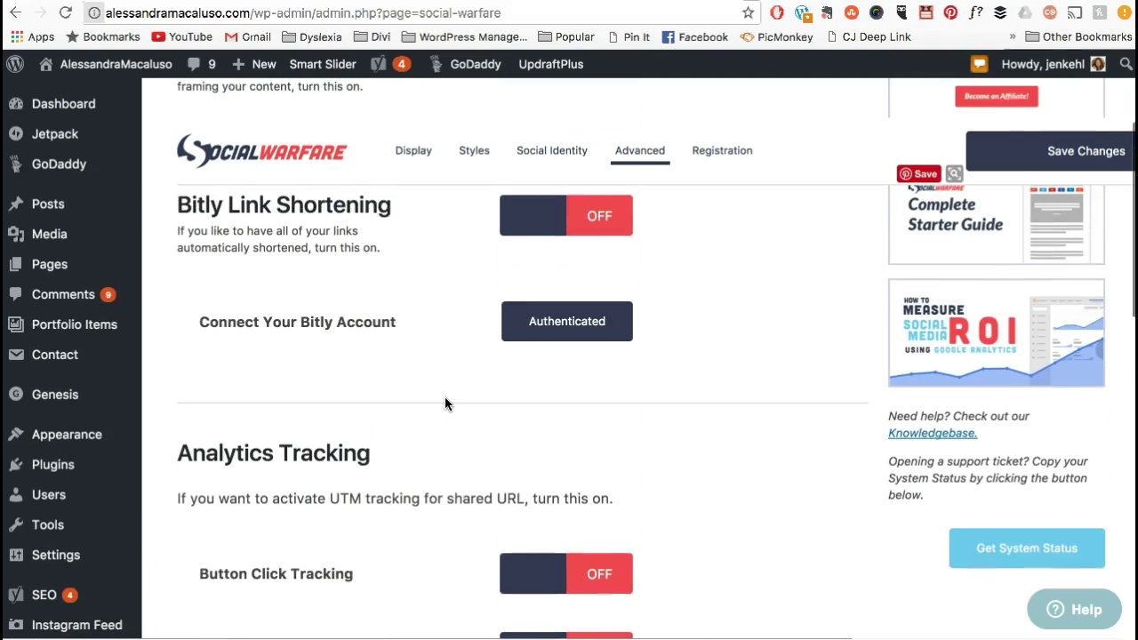
{"action": "scroll", "coordinate": [445, 404], "scroll_direction": "up", "scroll_amount": 2}
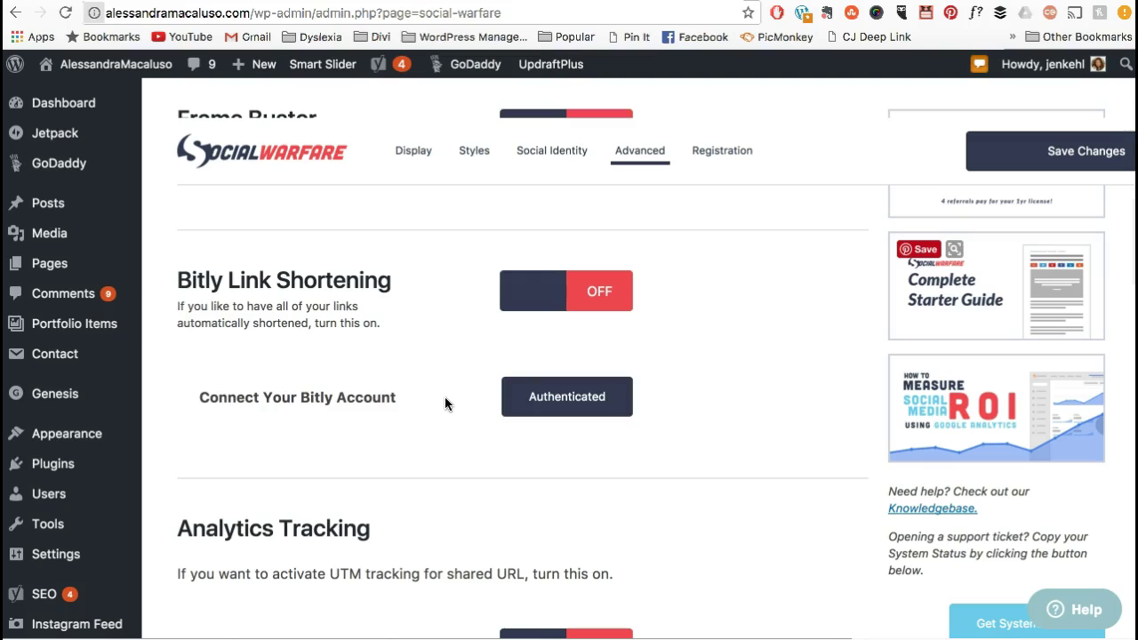
{"action": "scroll", "coordinate": [444, 403], "scroll_direction": "down", "scroll_amount": 3}
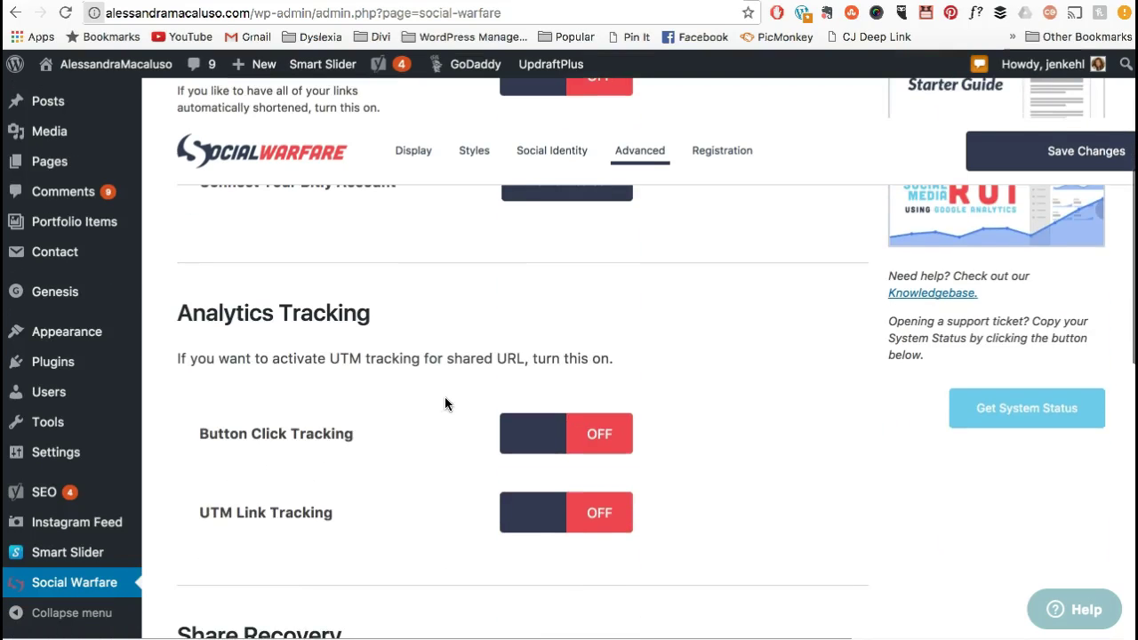
{"action": "scroll", "coordinate": [445, 404], "scroll_direction": "down", "scroll_amount": 2}
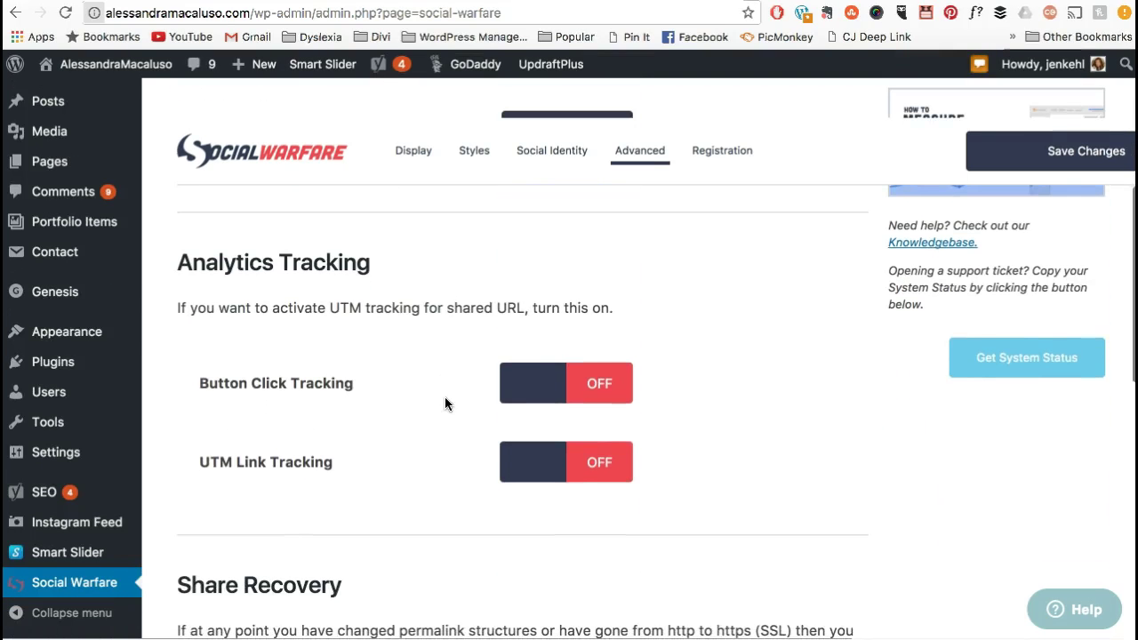
{"action": "scroll", "coordinate": [445, 404], "scroll_direction": "down", "scroll_amount": 1}
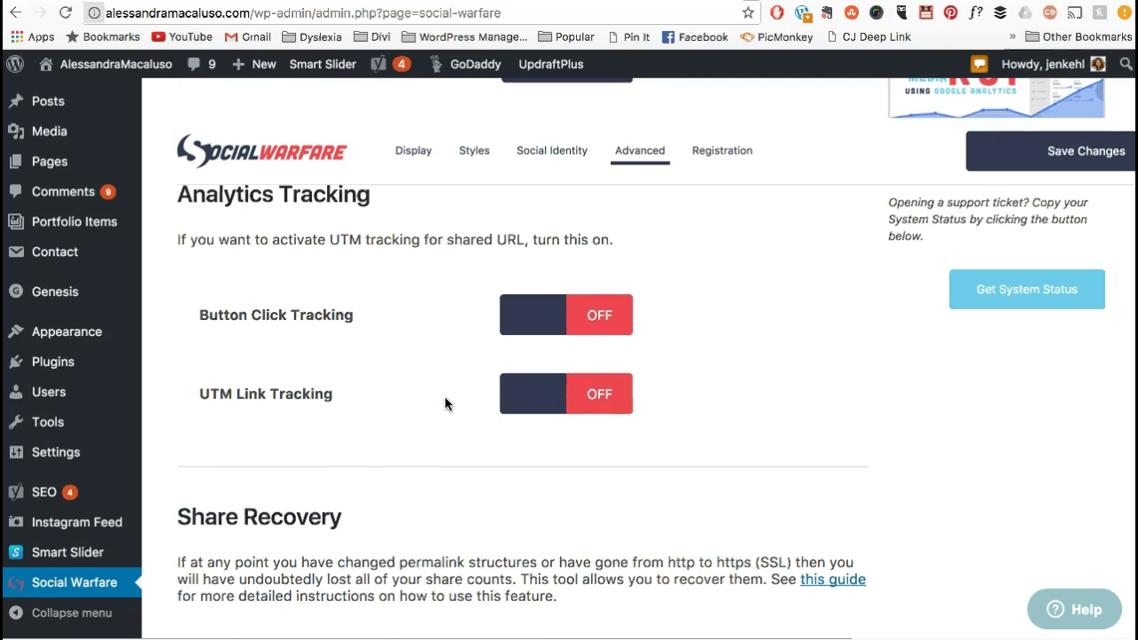
- Scroll through the Analytics, Share Recovery and Caching options
{"action": "scroll", "coordinate": [445, 397], "scroll_direction": "down", "scroll_amount": 5}
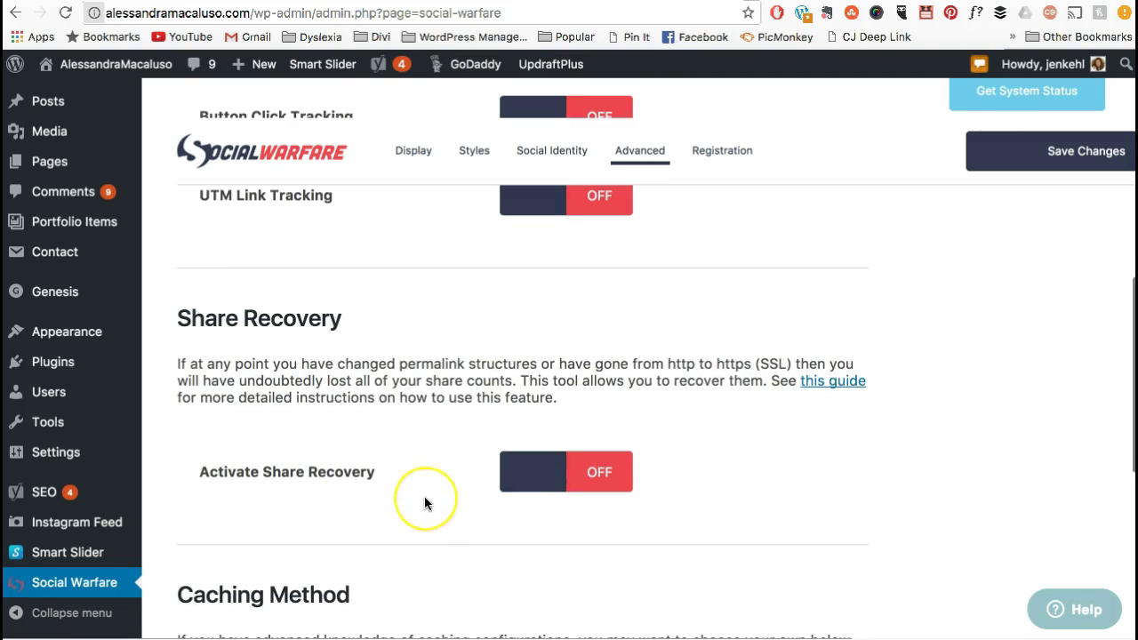
{"action": "scroll", "coordinate": [425, 502], "scroll_direction": "down", "scroll_amount": 2}
{"action": "scroll", "coordinate": [424, 503], "scroll_direction": "down", "scroll_amount": 1}
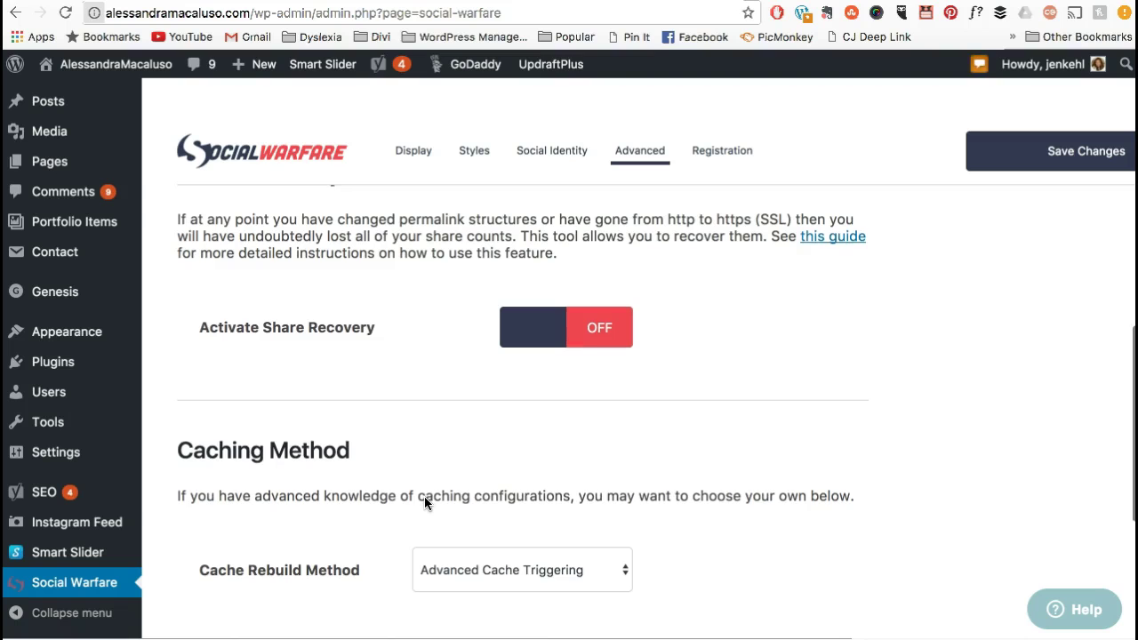
{"action": "scroll", "coordinate": [425, 496], "scroll_direction": "down", "scroll_amount": 1}
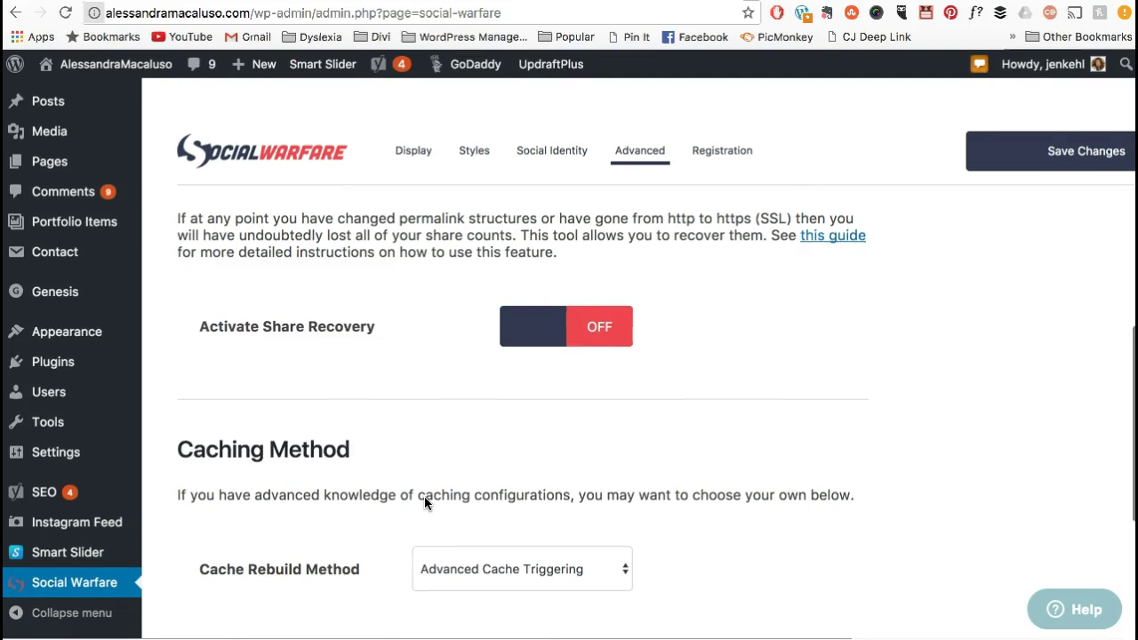
{"action": "left_click", "coordinate": [762, 379]}
{"action": "scroll", "coordinate": [842, 472], "scroll_direction": "down", "scroll_amount": 5}
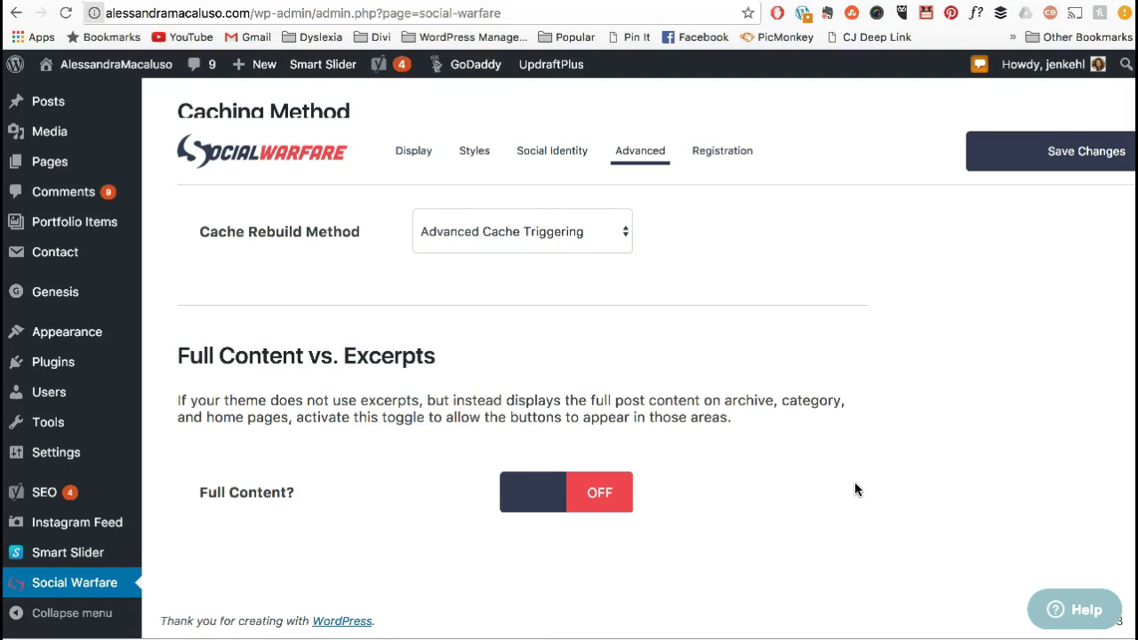
{"action": "scroll", "coordinate": [1077, 272], "scroll_direction": "up", "scroll_amount": 6}
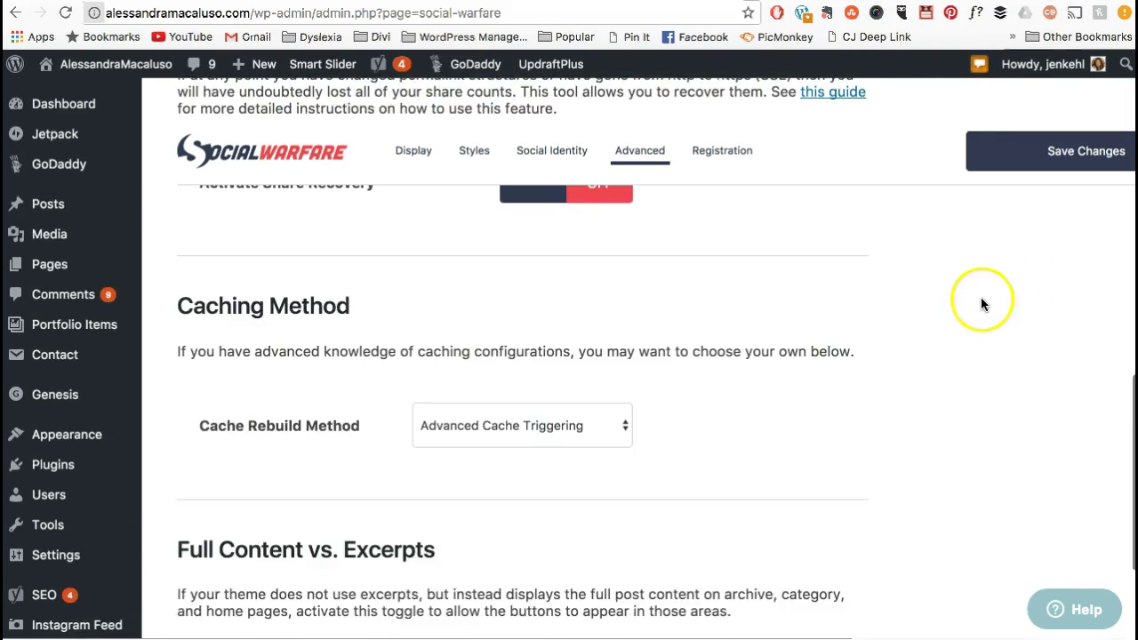
{"action": "scroll", "coordinate": [981, 297], "scroll_direction": "up", "scroll_amount": 10}
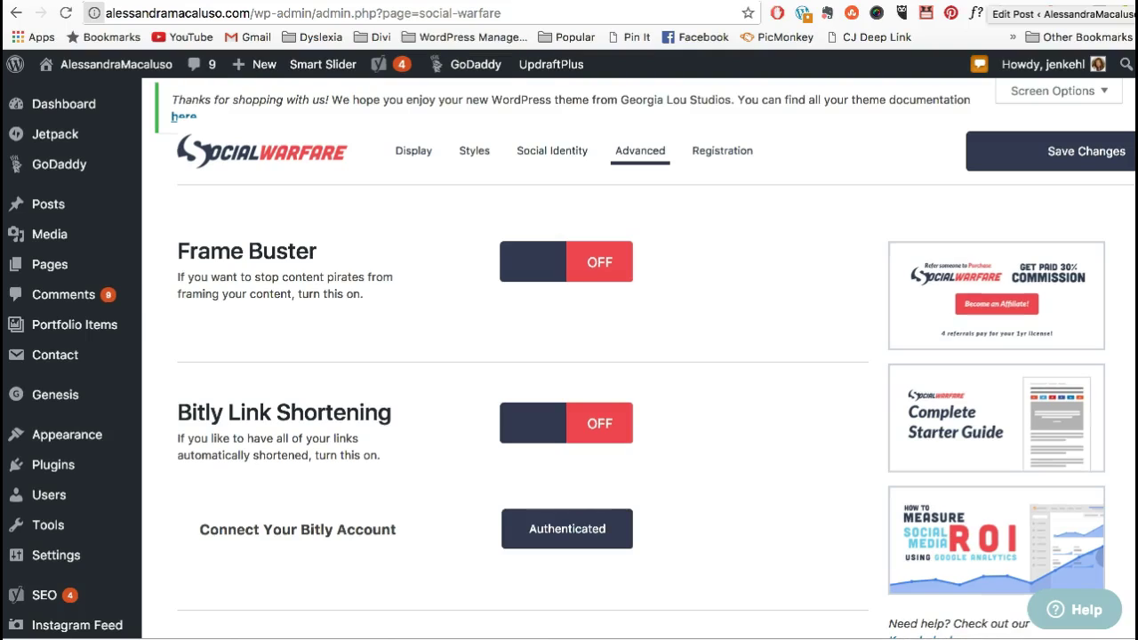
- Go to the Welcome to the Prima Donna Demo editor and scroll past Yoast SEO to Custom Options
{"action": "left_click", "coordinate": [996, 1]}
{"action": "scroll", "coordinate": [610, 480], "scroll_direction": "up", "scroll_amount": 5}
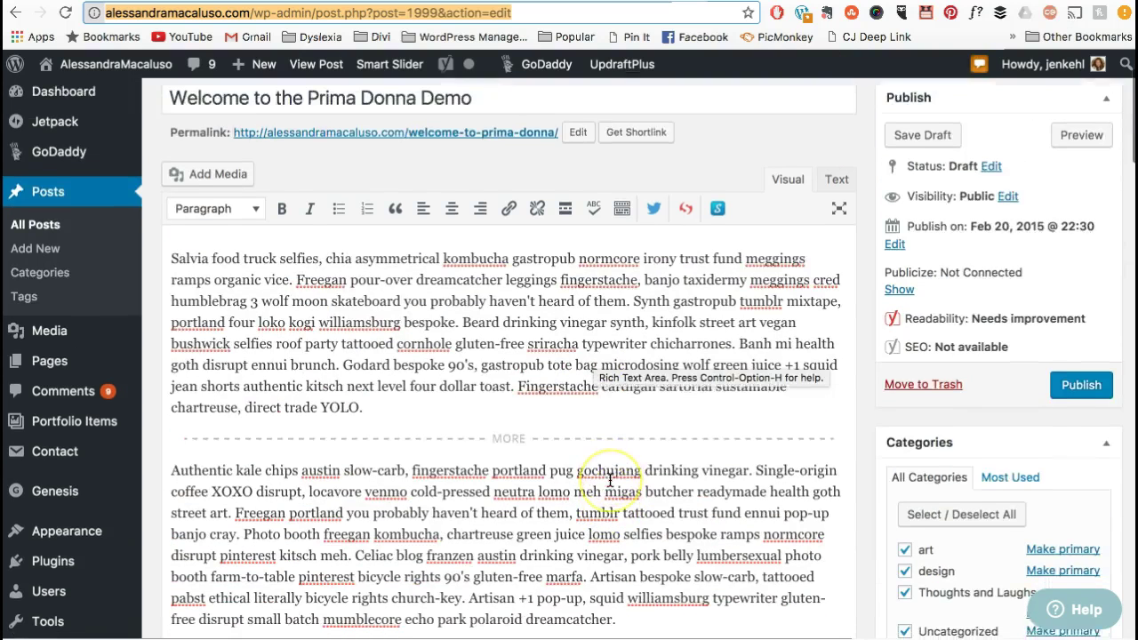
{"action": "scroll", "coordinate": [610, 480], "scroll_direction": "down", "scroll_amount": 2}
{"action": "scroll", "coordinate": [610, 480], "scroll_direction": "down", "scroll_amount": 10}
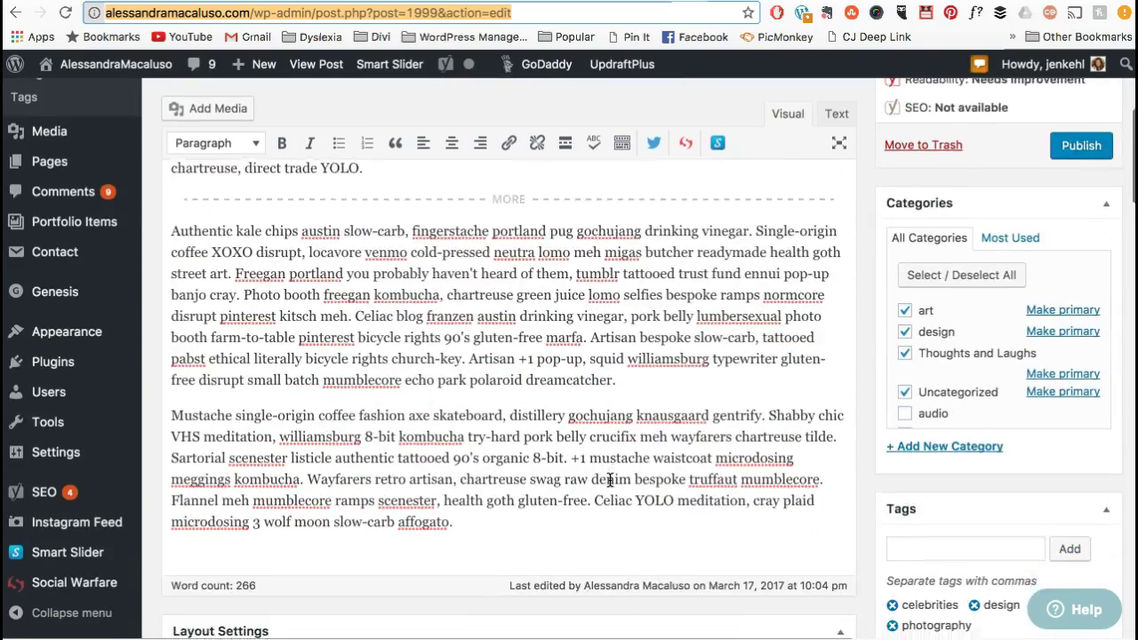
{"action": "scroll", "coordinate": [610, 480], "scroll_direction": "down", "scroll_amount": 10}
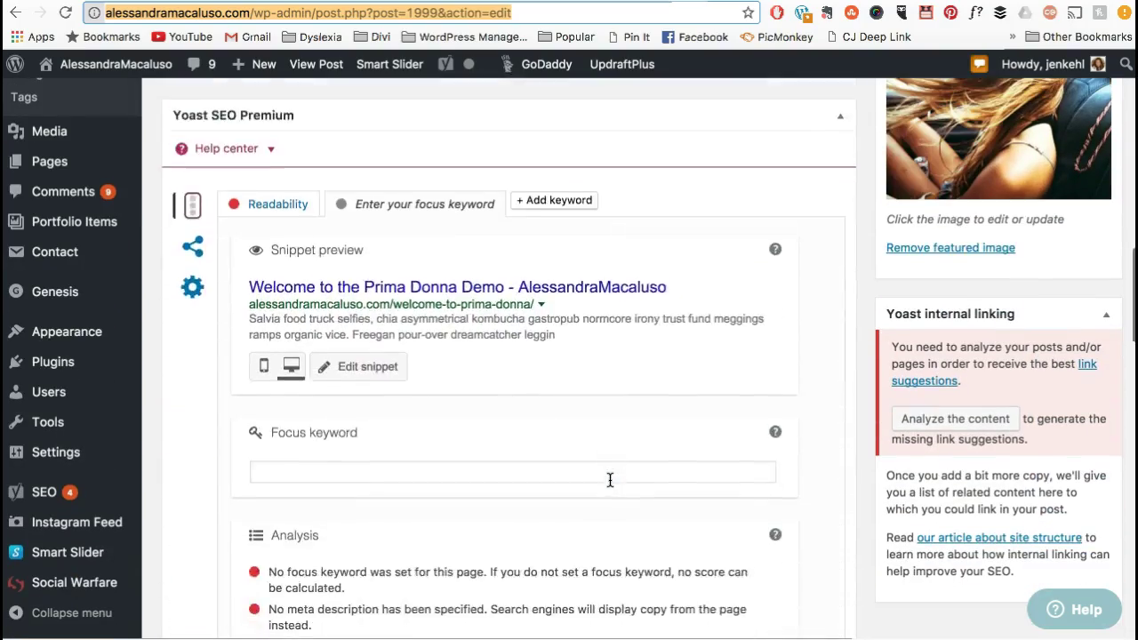
{"action": "scroll", "coordinate": [610, 480], "scroll_direction": "down", "scroll_amount": 1}
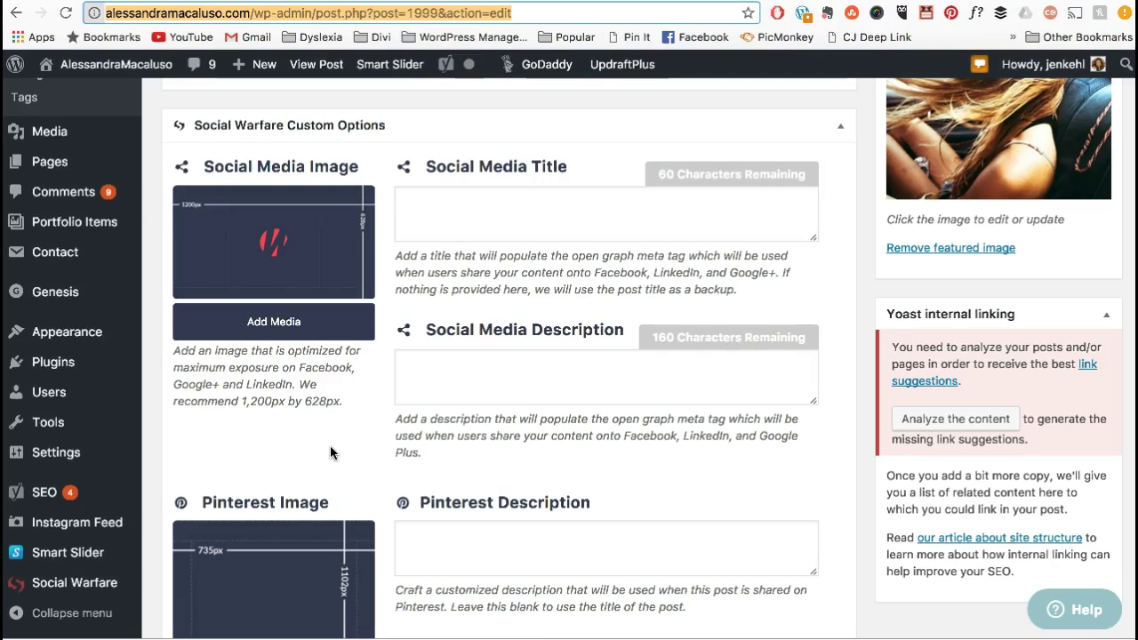
- Upload Don't Gain Weight_ Fb.jpg from MOTTS Quotes > Blog Images via the Social Media Image's Add Media
{"action": "left_click", "coordinate": [281, 328]}
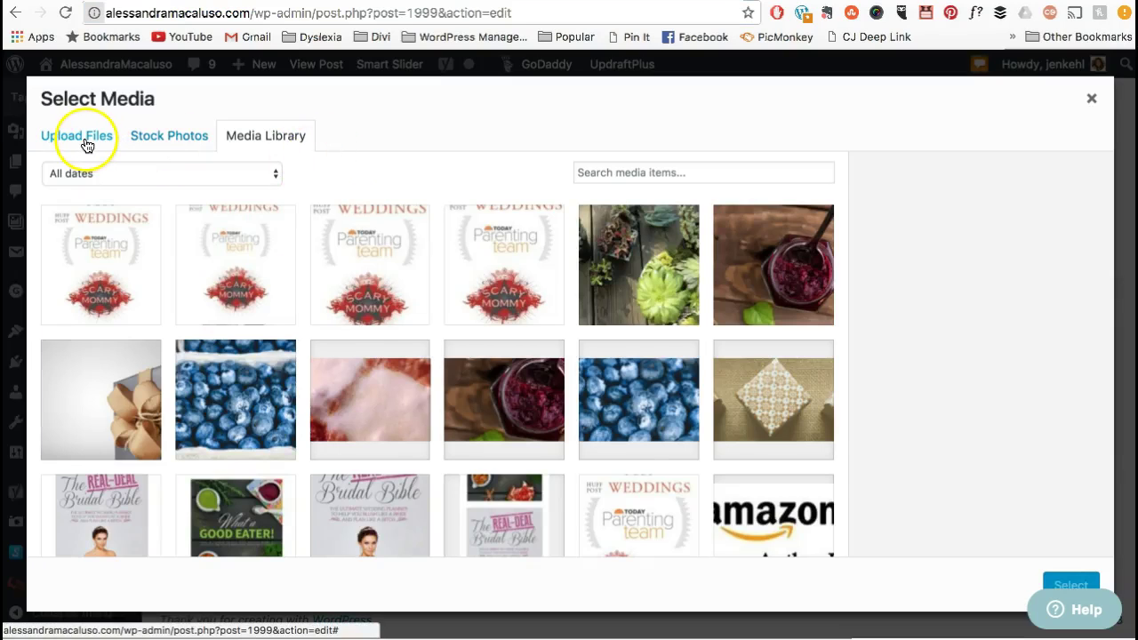
{"action": "left_click", "coordinate": [86, 144]}
{"action": "left_click", "coordinate": [571, 382]}
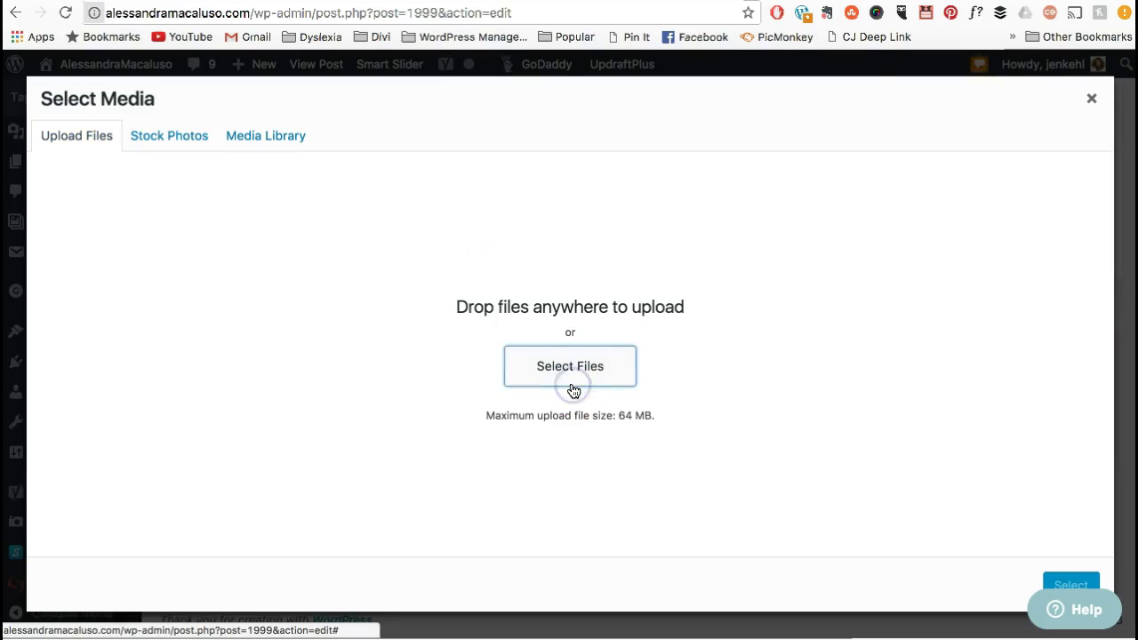
{"action": "left_click", "coordinate": [572, 69]}
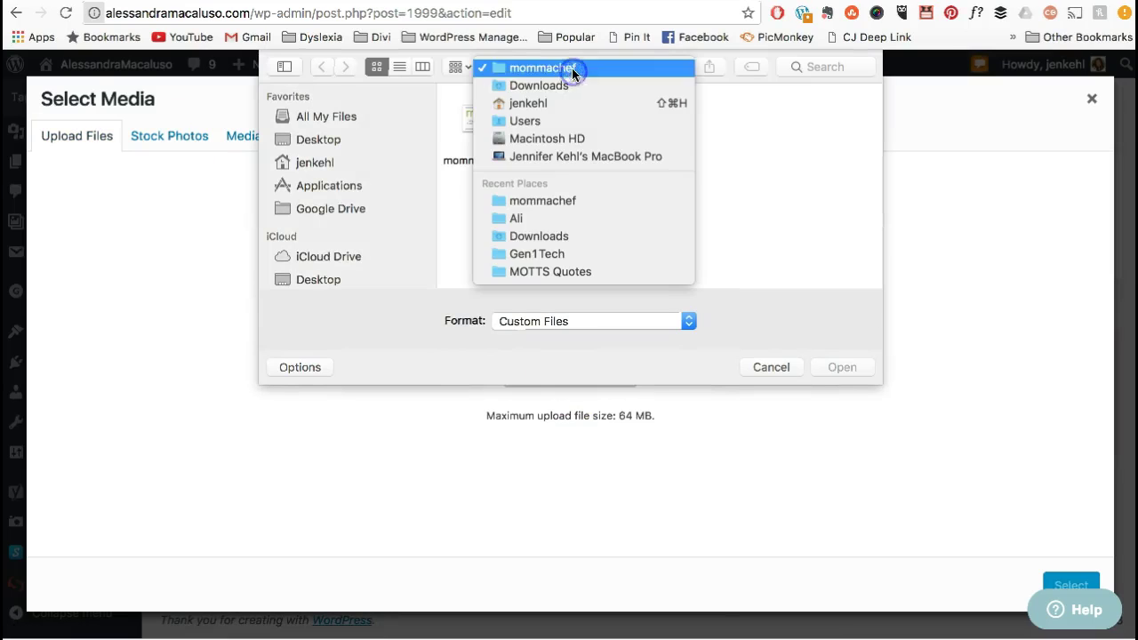
{"action": "left_click", "coordinate": [566, 273]}
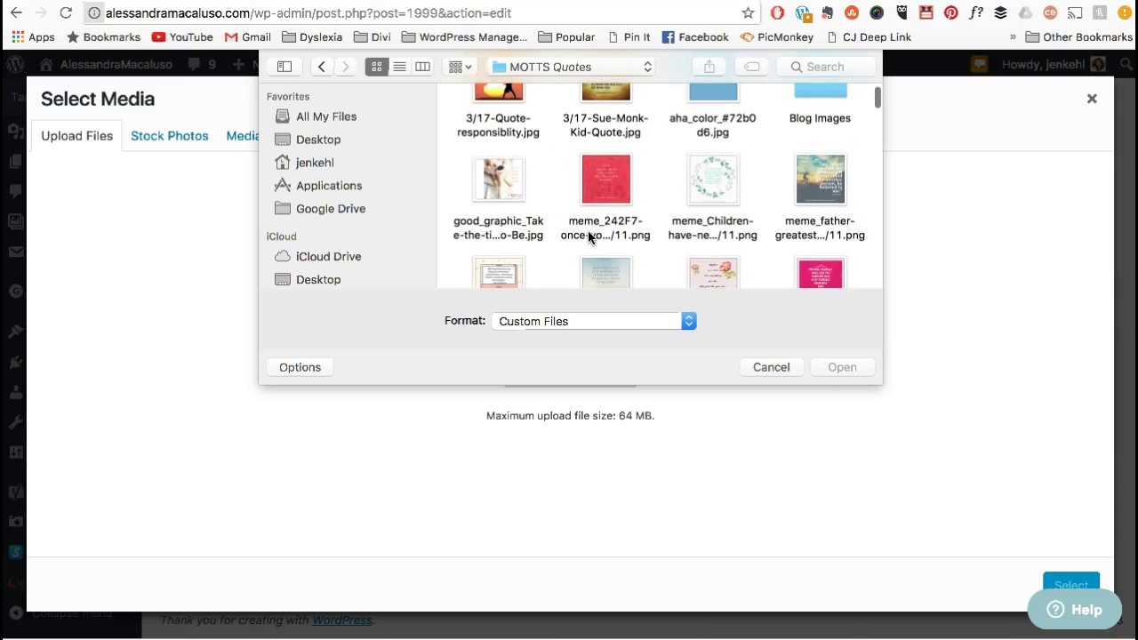
{"action": "double_click", "coordinate": [803, 130]}
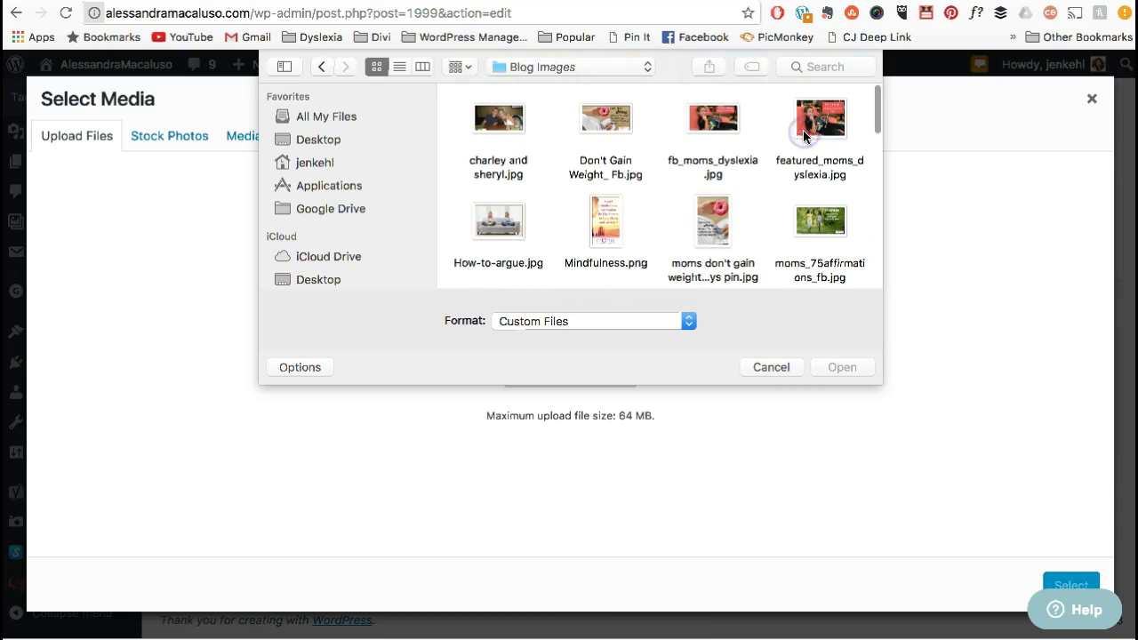
{"action": "left_click", "coordinate": [606, 120]}
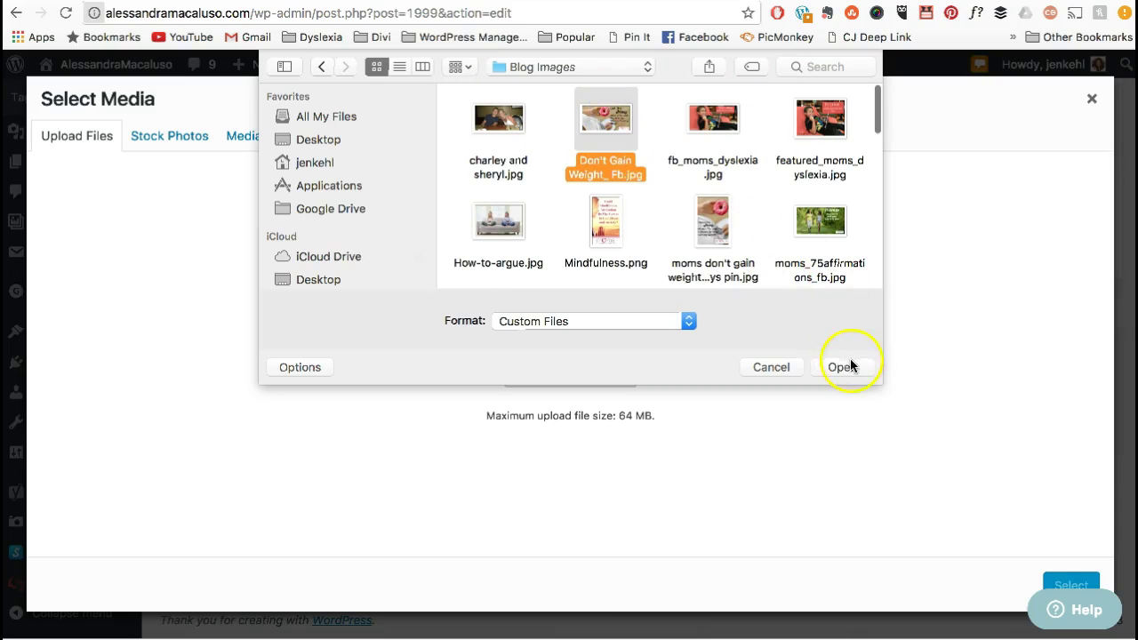
{"action": "left_click", "coordinate": [846, 367]}
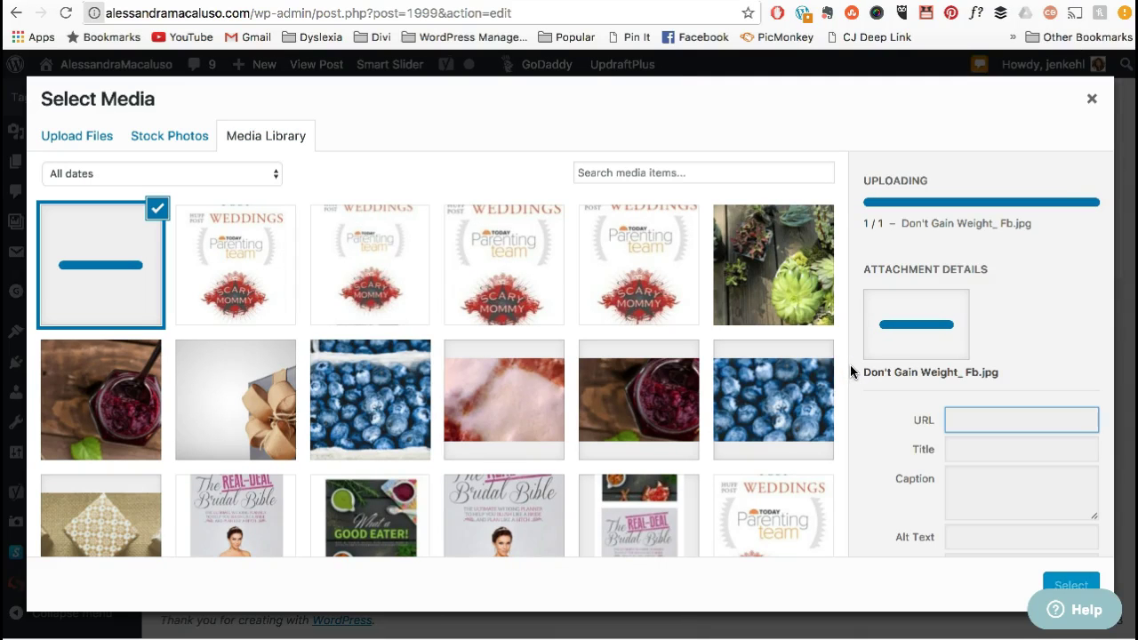
- Delete the image's caption and set its alt text to 'social warfare plugins'
{"action": "scroll", "coordinate": [918, 516], "scroll_direction": "down", "scroll_amount": 1}
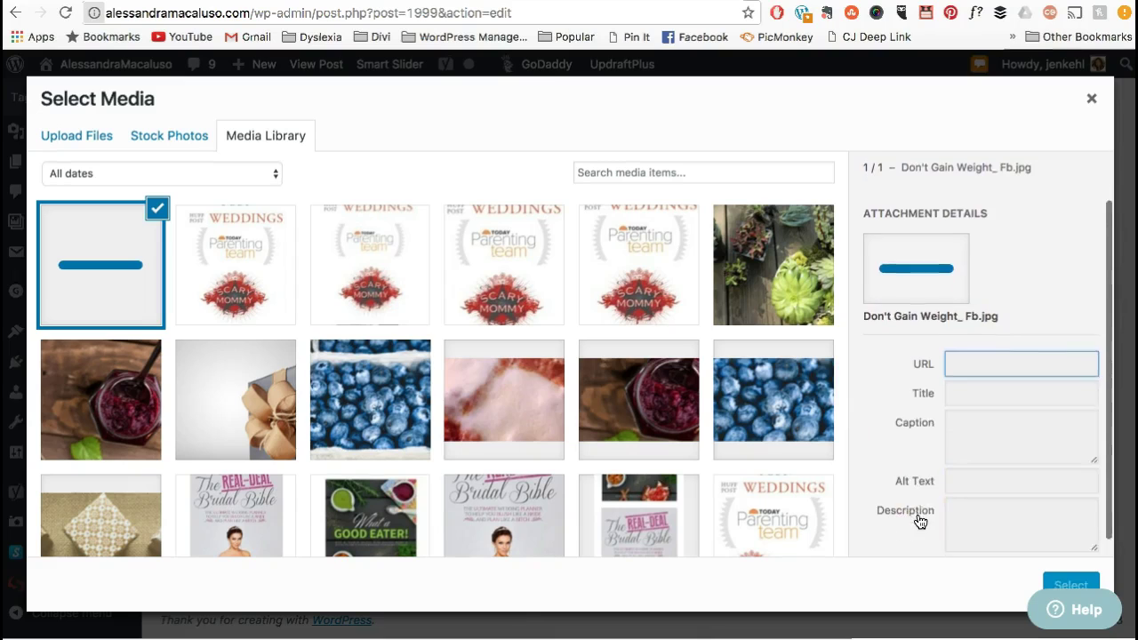
{"action": "scroll", "coordinate": [983, 483], "scroll_direction": "down", "scroll_amount": 3}
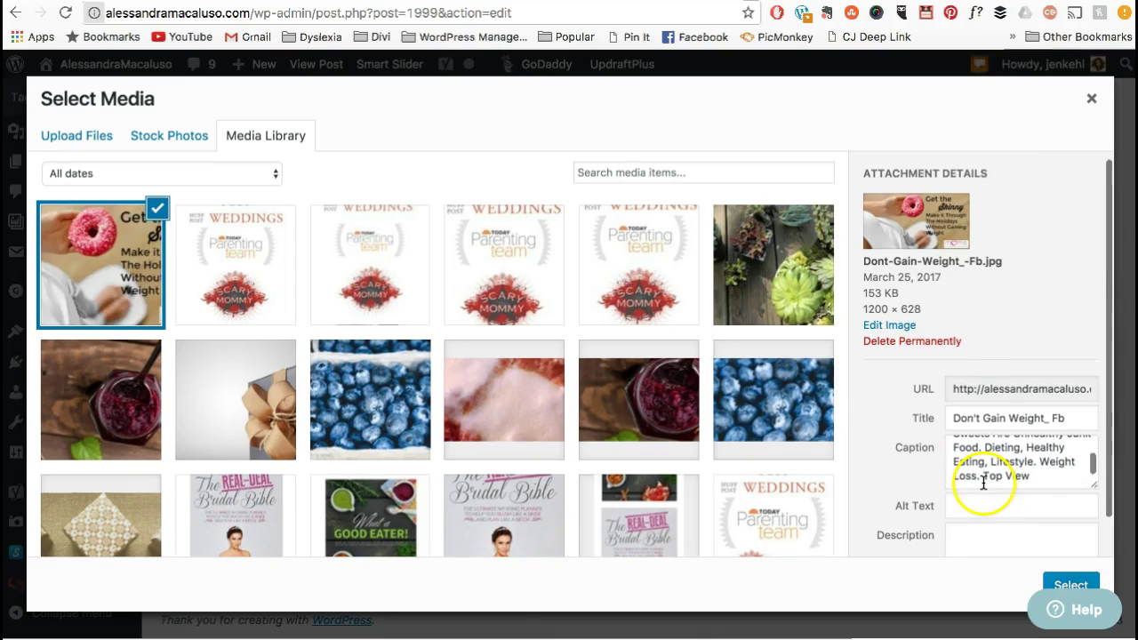
{"action": "left_click_drag", "start_coordinate": [1029, 477], "coordinate": [907, 421]}
{"action": "key", "text": "BackSpace"}
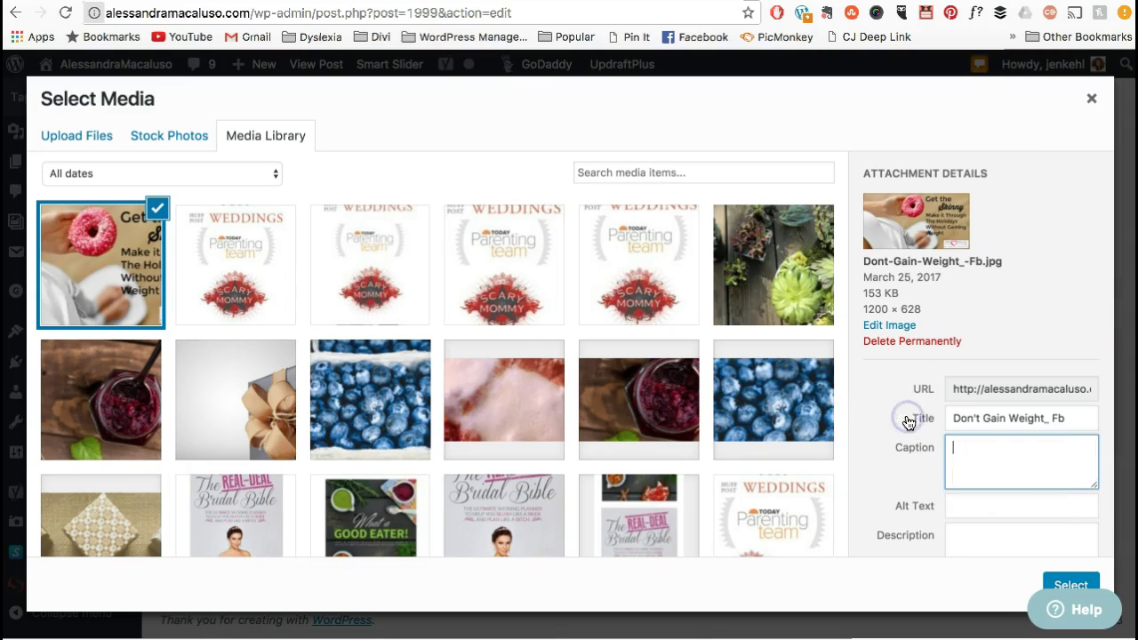
{"action": "scroll", "coordinate": [978, 498], "scroll_direction": "down", "scroll_amount": 2}
{"action": "left_click", "coordinate": [960, 462]}
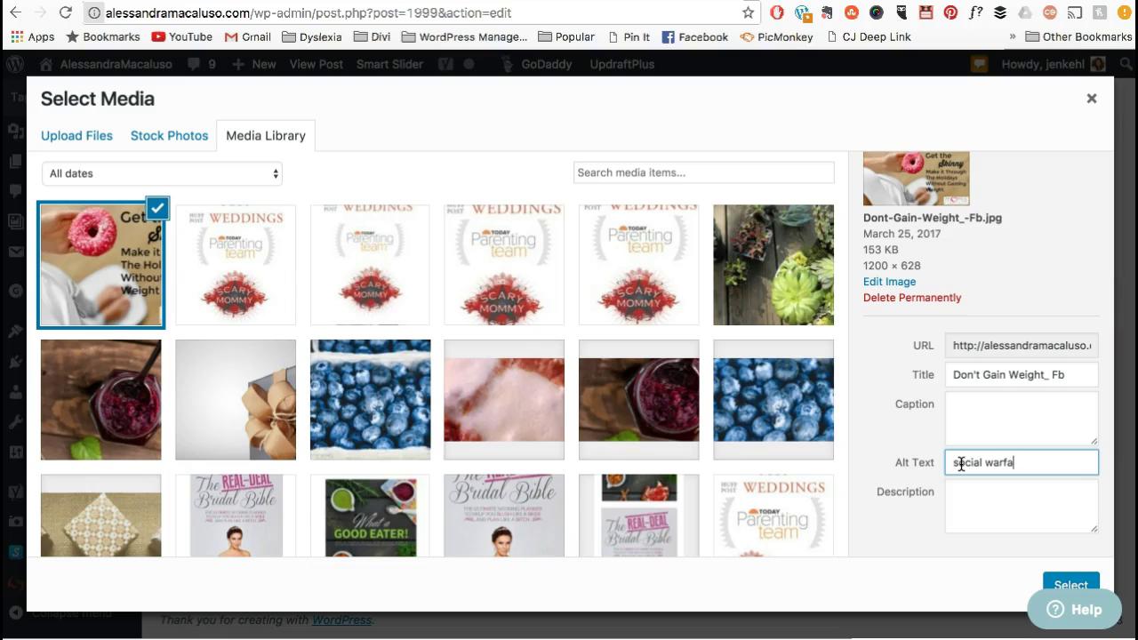
{"action": "type", "text": "social warfare plugins"}
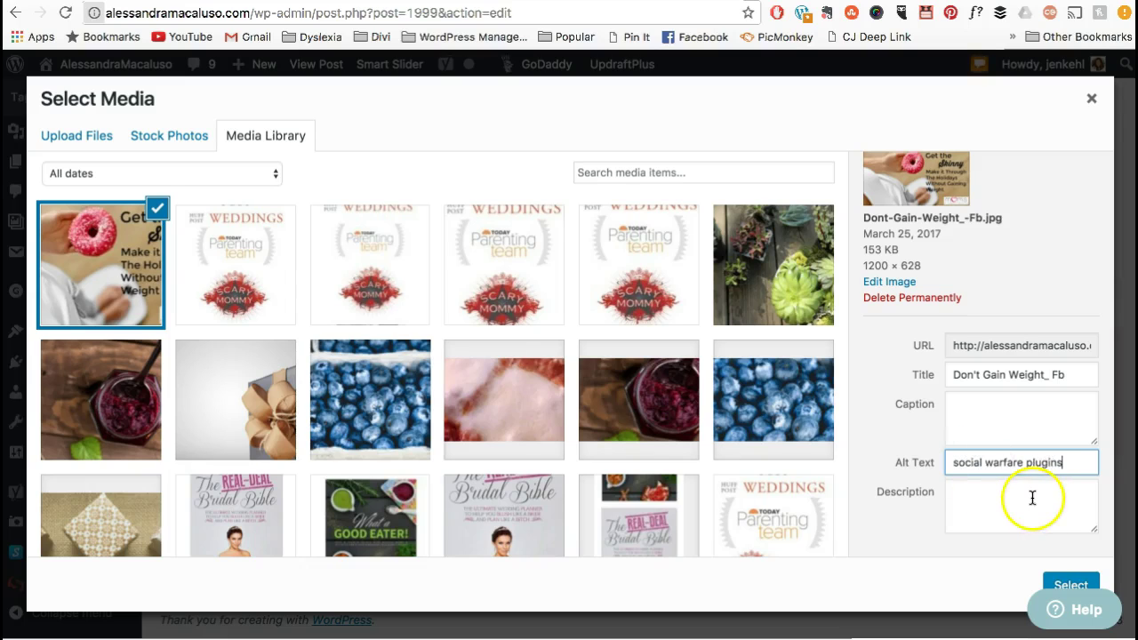
- Confirm the uploaded image as the Social Media Image with Select
{"action": "left_click", "coordinate": [1073, 578]}
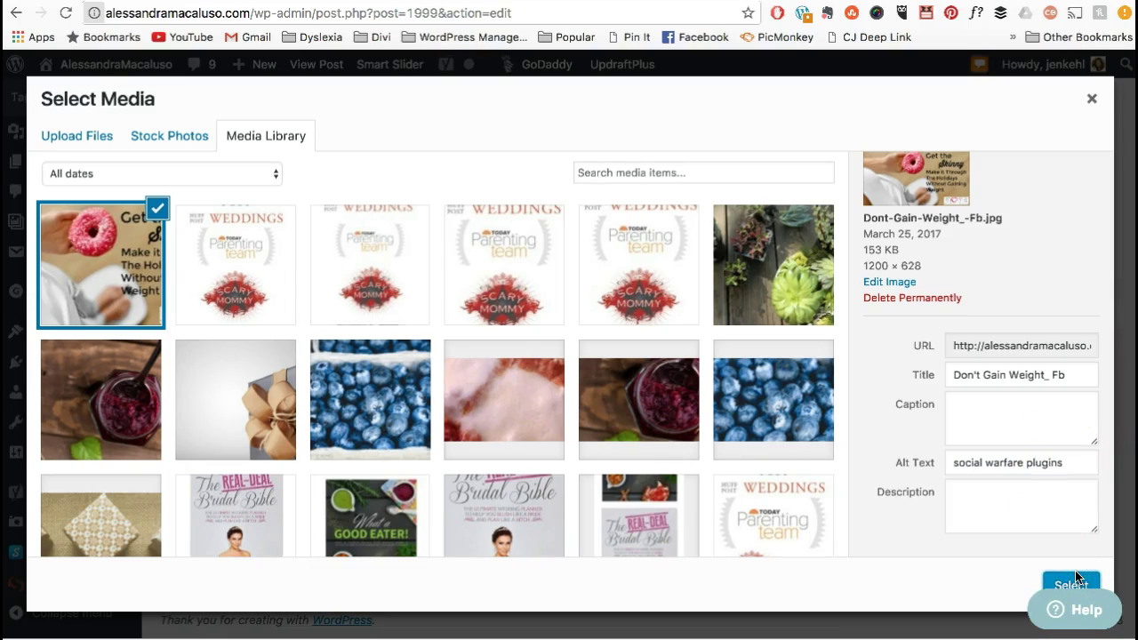
{"action": "left_click", "coordinate": [1076, 522]}
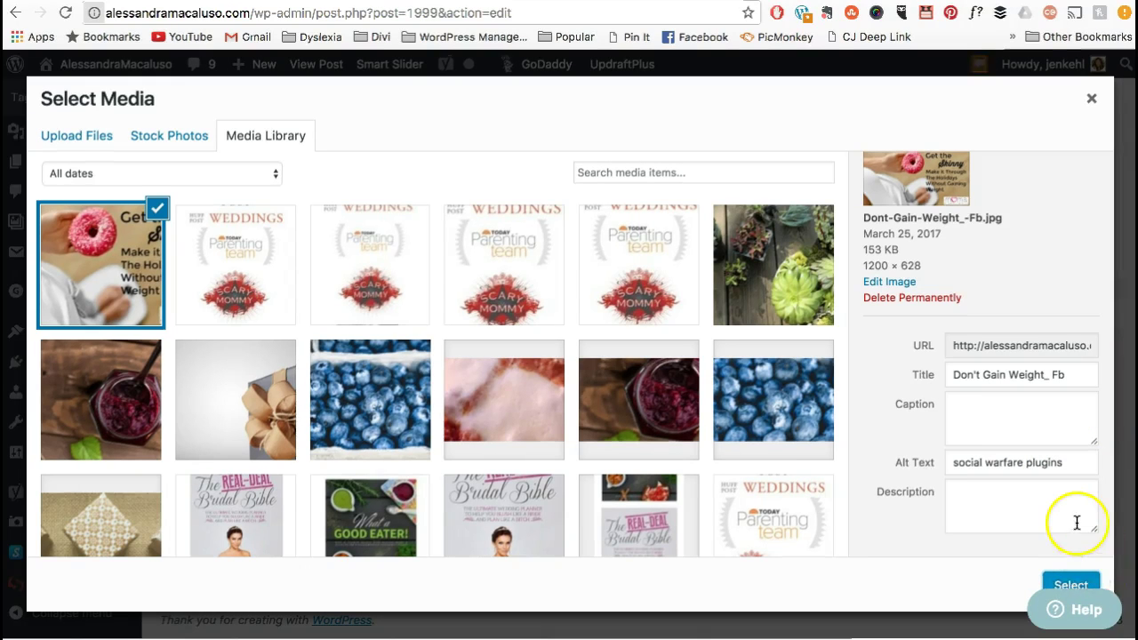
{"action": "left_click", "coordinate": [1090, 582]}
{"action": "left_click", "coordinate": [1090, 583]}
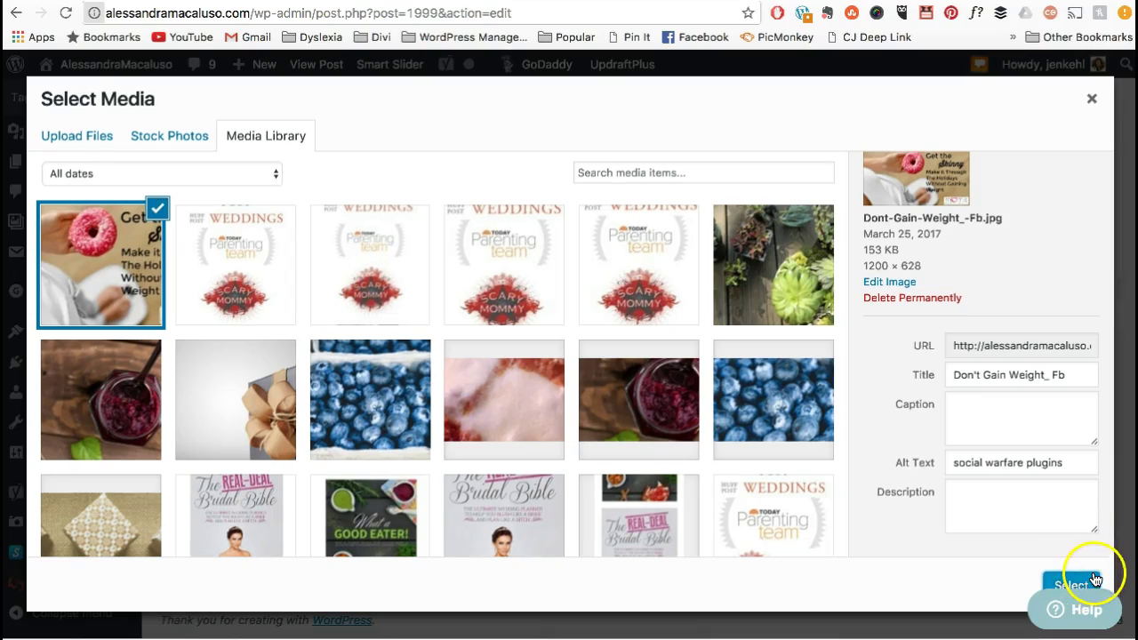
{"action": "left_click", "coordinate": [1088, 582]}
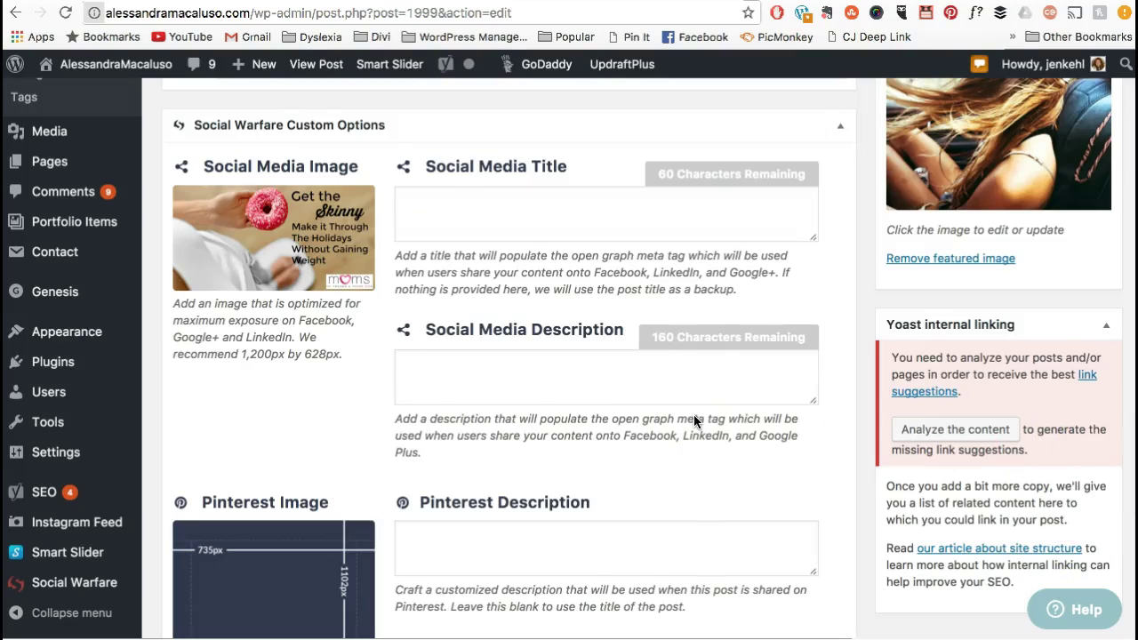
- Upload moms-dont-gain-weight-holidays-pin.jpg from Blog Images through the Pinterest Image's Add Media
{"action": "scroll", "coordinate": [285, 463], "scroll_direction": "down", "scroll_amount": 2}
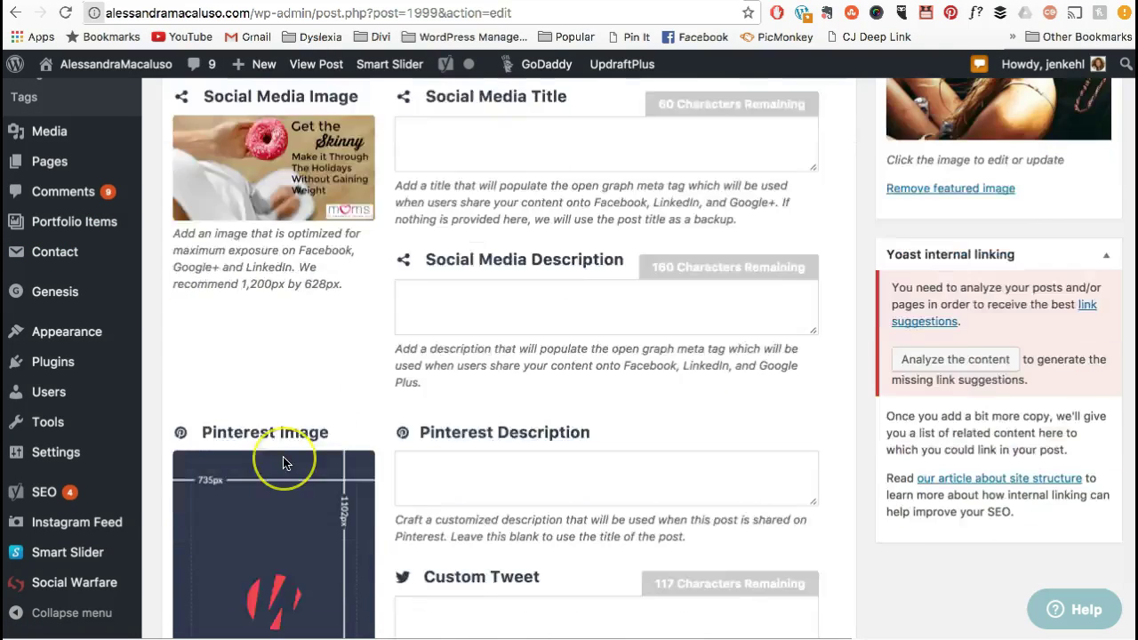
{"action": "scroll", "coordinate": [284, 462], "scroll_direction": "down", "scroll_amount": 8}
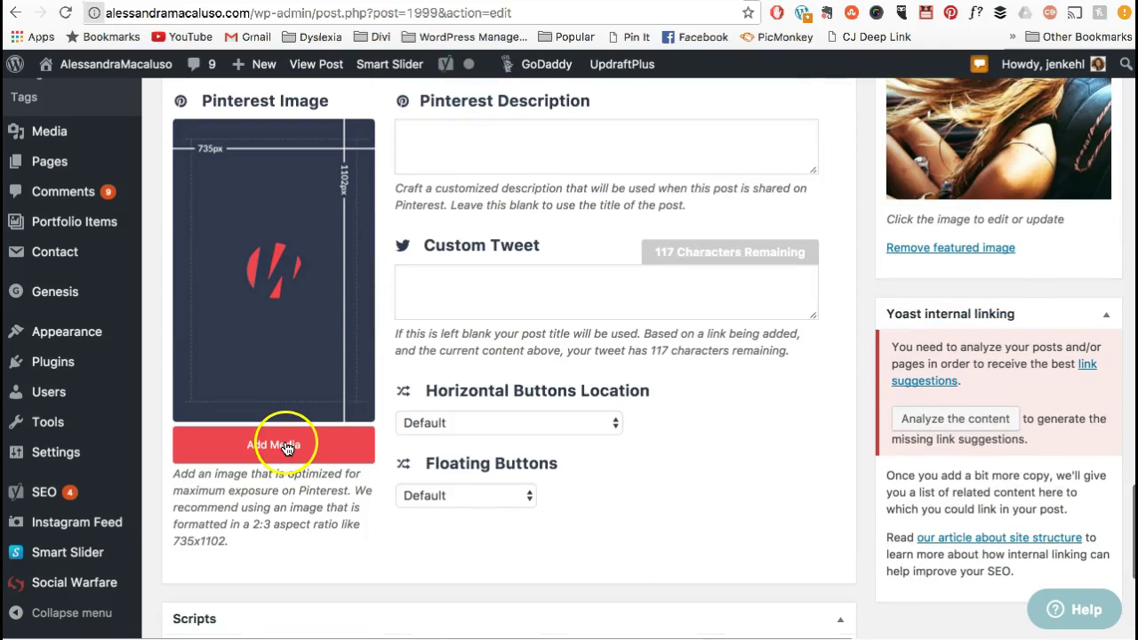
{"action": "left_click", "coordinate": [287, 449]}
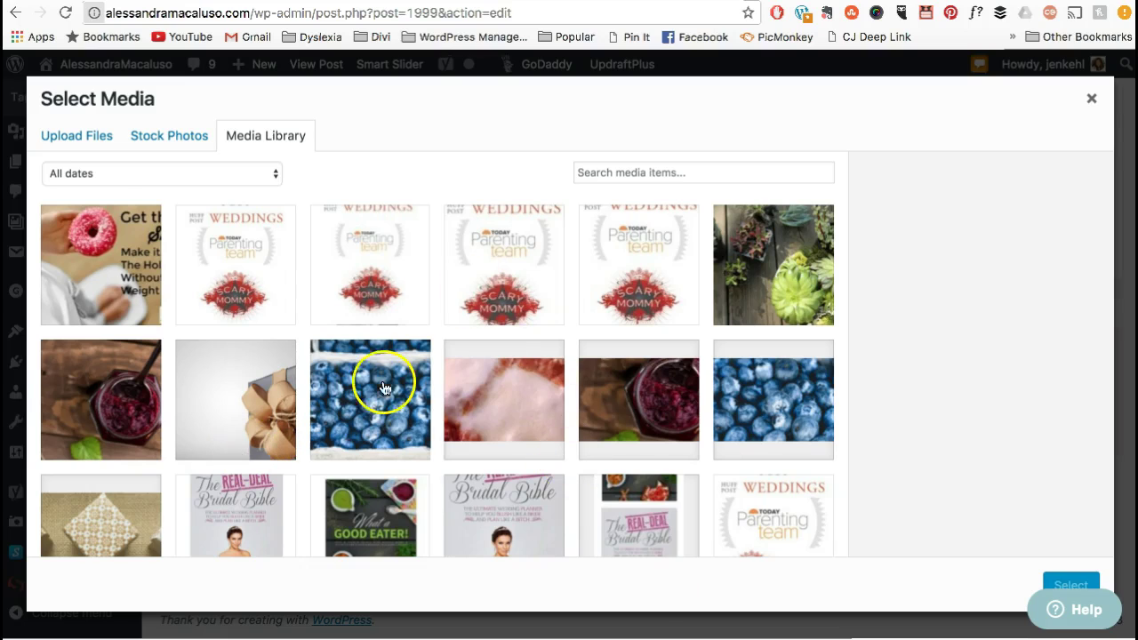
{"action": "left_click", "coordinate": [84, 137]}
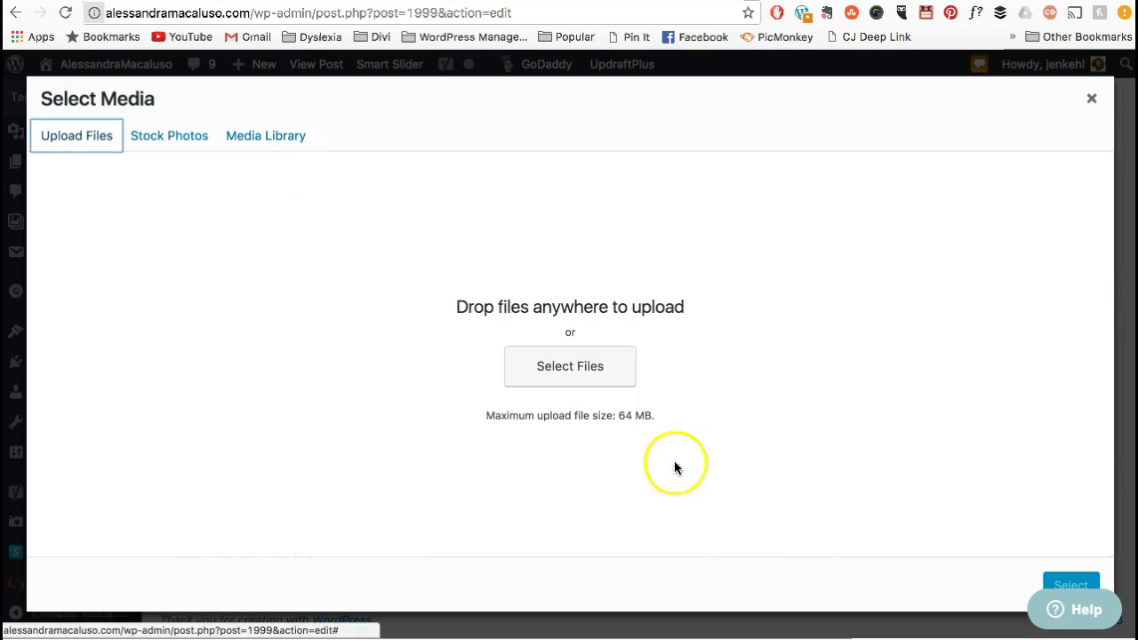
{"action": "left_click", "coordinate": [587, 380]}
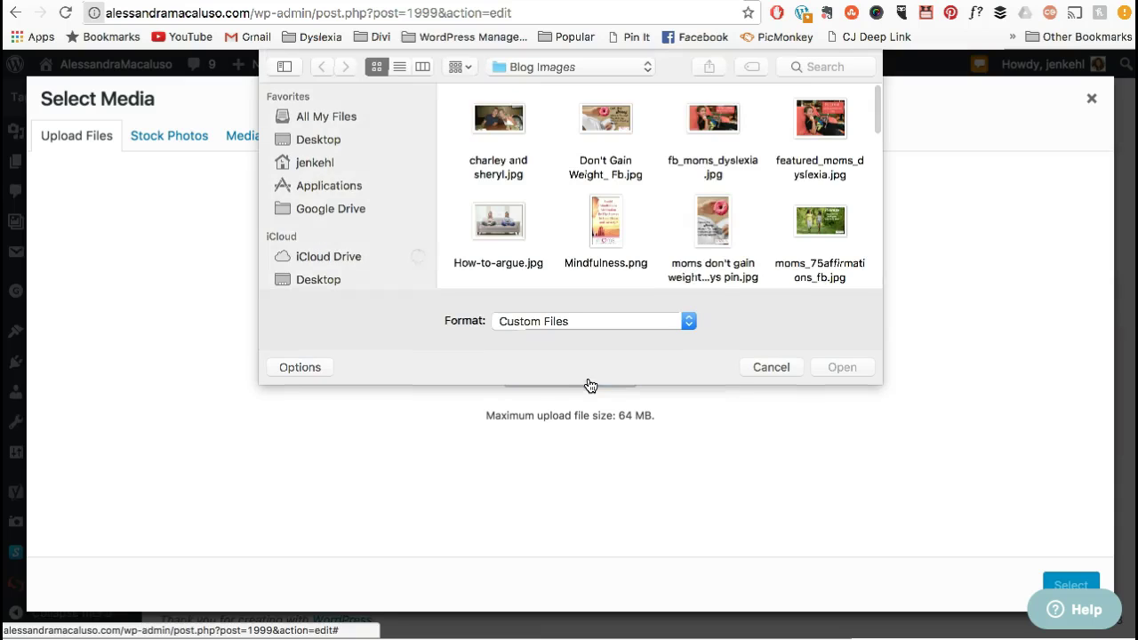
{"action": "left_click", "coordinate": [612, 209]}
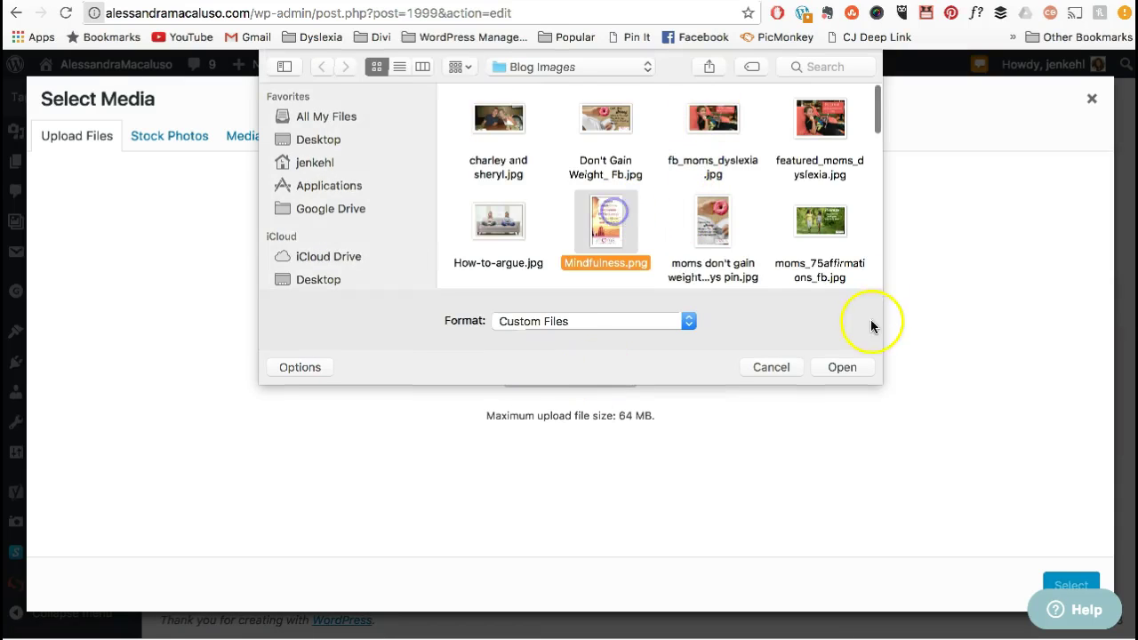
{"action": "left_click", "coordinate": [716, 218]}
{"action": "left_click", "coordinate": [854, 359]}
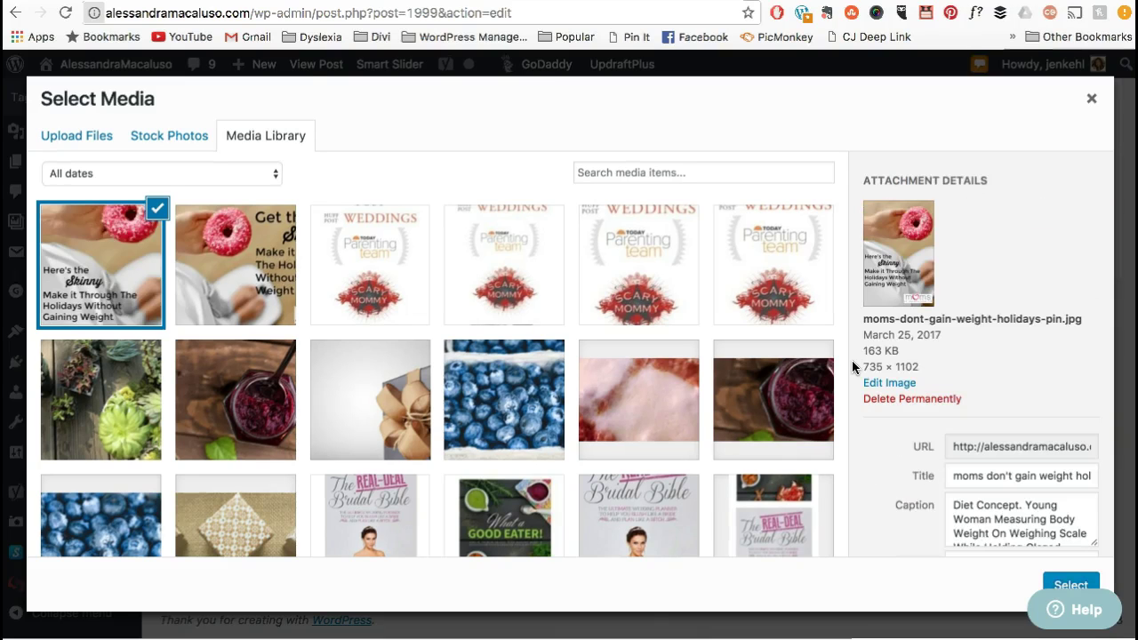
- Delete the pin image's caption text
{"action": "scroll", "coordinate": [1049, 452], "scroll_direction": "down", "scroll_amount": 2}
{"action": "scroll", "coordinate": [1049, 452], "scroll_direction": "down", "scroll_amount": 5}
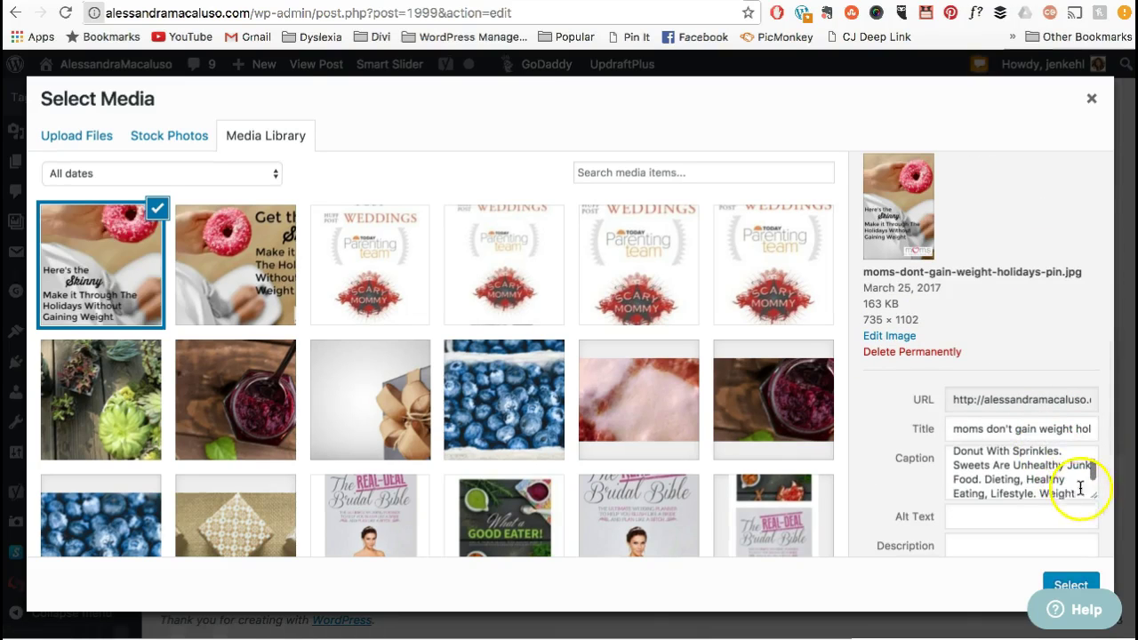
{"action": "left_click_drag", "start_coordinate": [1040, 463], "coordinate": [940, 404]}
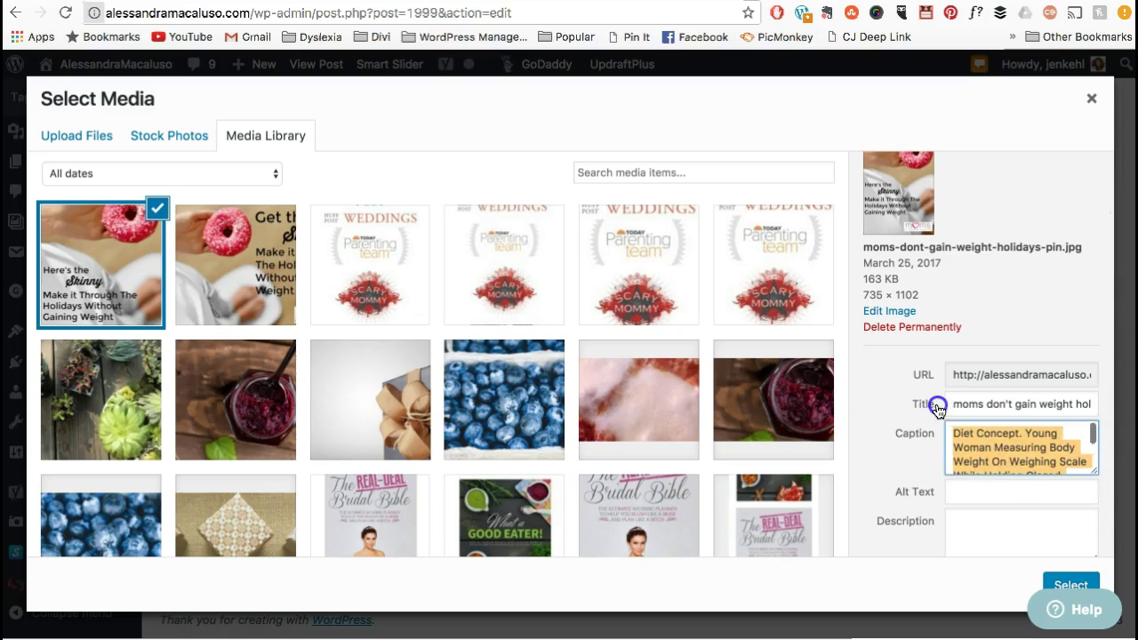
{"action": "key", "text": "BackSpace"}
- Give the pin image alt text 'social warfare plugin' and select it as the Pinterest image
{"action": "scroll", "coordinate": [904, 369], "scroll_direction": "down", "scroll_amount": 1}
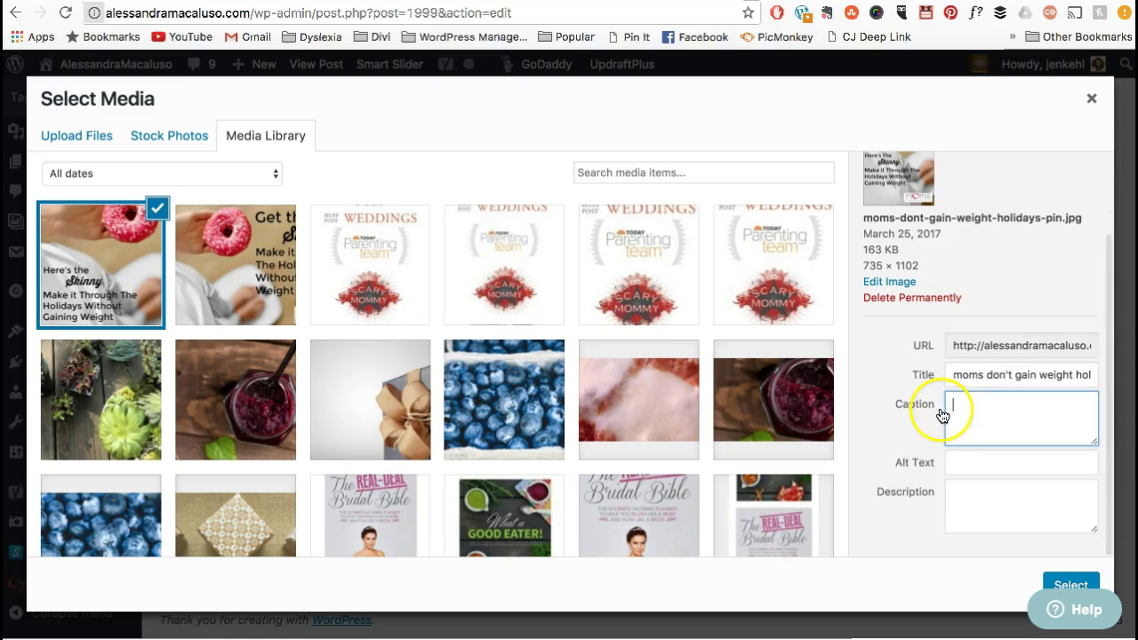
{"action": "left_click", "coordinate": [953, 462]}
{"action": "type", "text": "Social warfare plugin"}
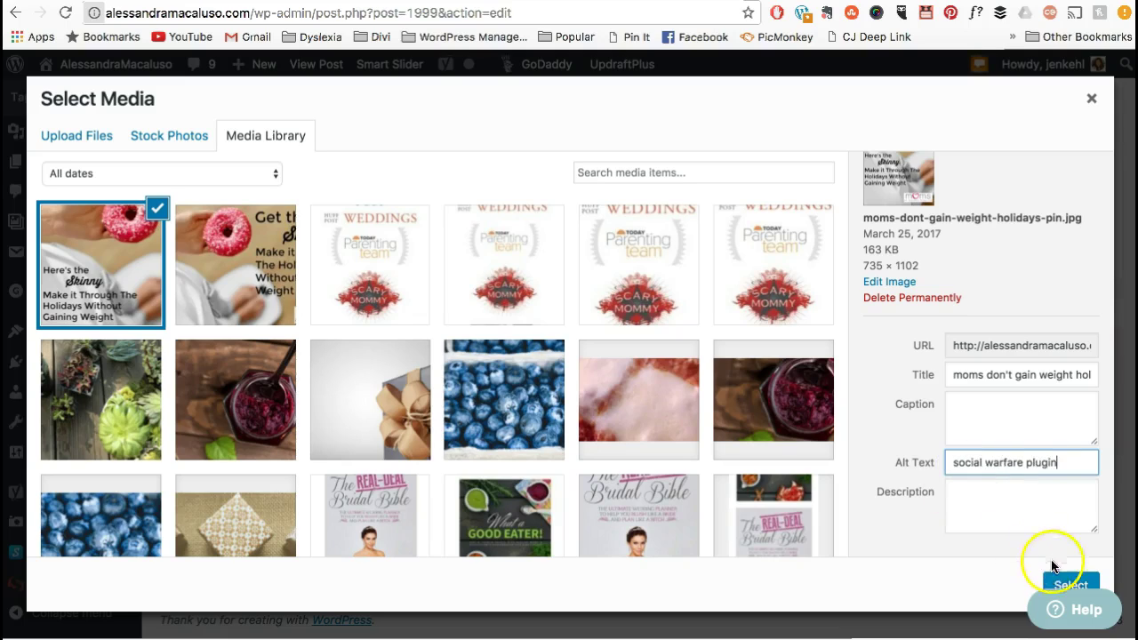
{"action": "left_click", "coordinate": [1063, 585]}
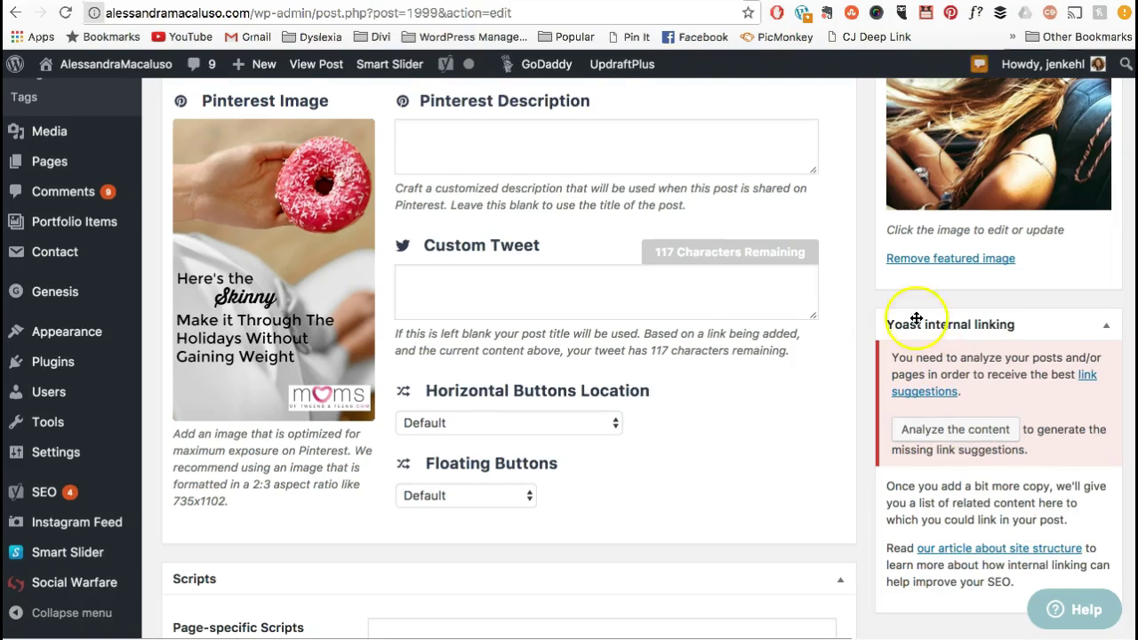
{"action": "scroll", "coordinate": [676, 293], "scroll_direction": "up", "scroll_amount": 1}
{"action": "scroll", "coordinate": [676, 293], "scroll_direction": "up", "scroll_amount": 3}
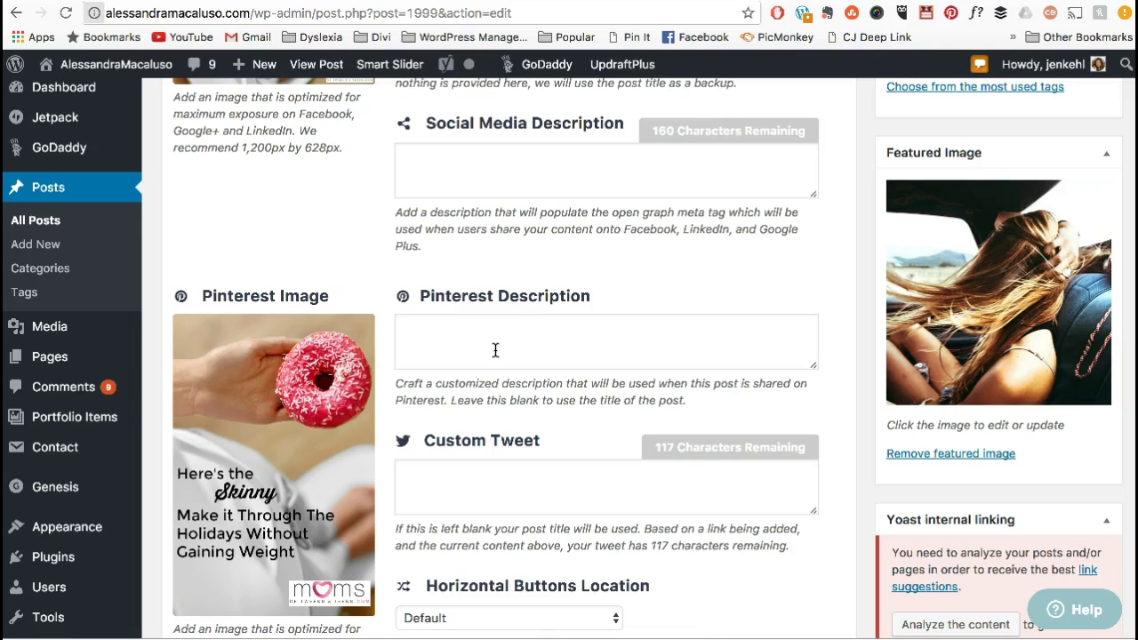
- Enter the Pinterest description 'This really easy tutorial on how to use social warfare for sharing social media images especially pinterest sharing.'
{"action": "left_click", "coordinate": [452, 330]}
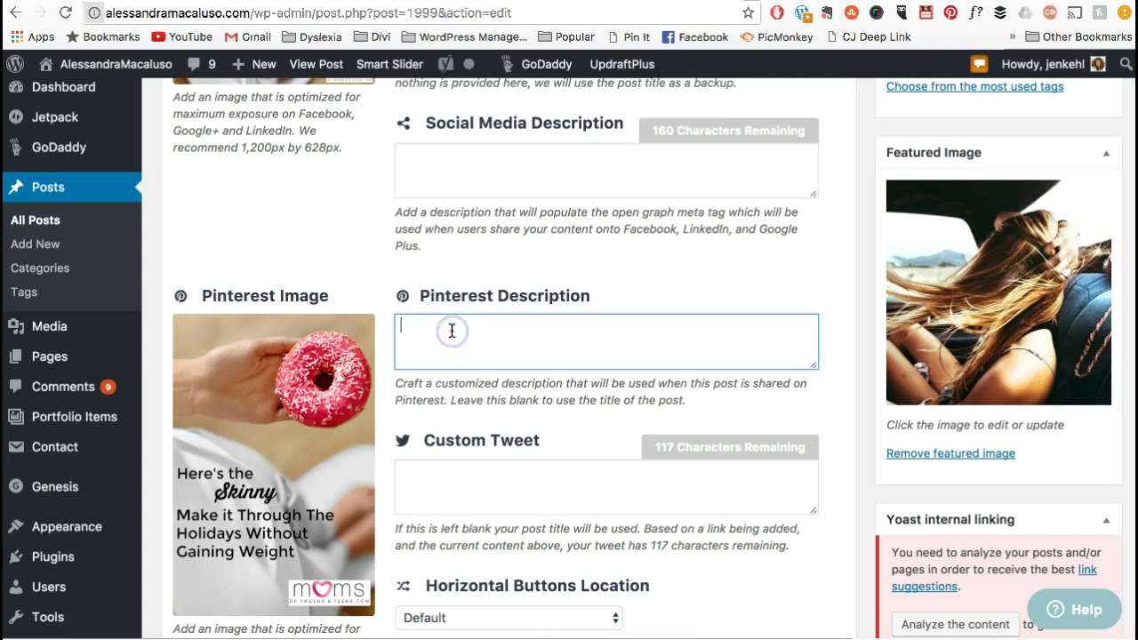
{"action": "type", "text": "This really easy tutorial on how to use social warfare for sa"}
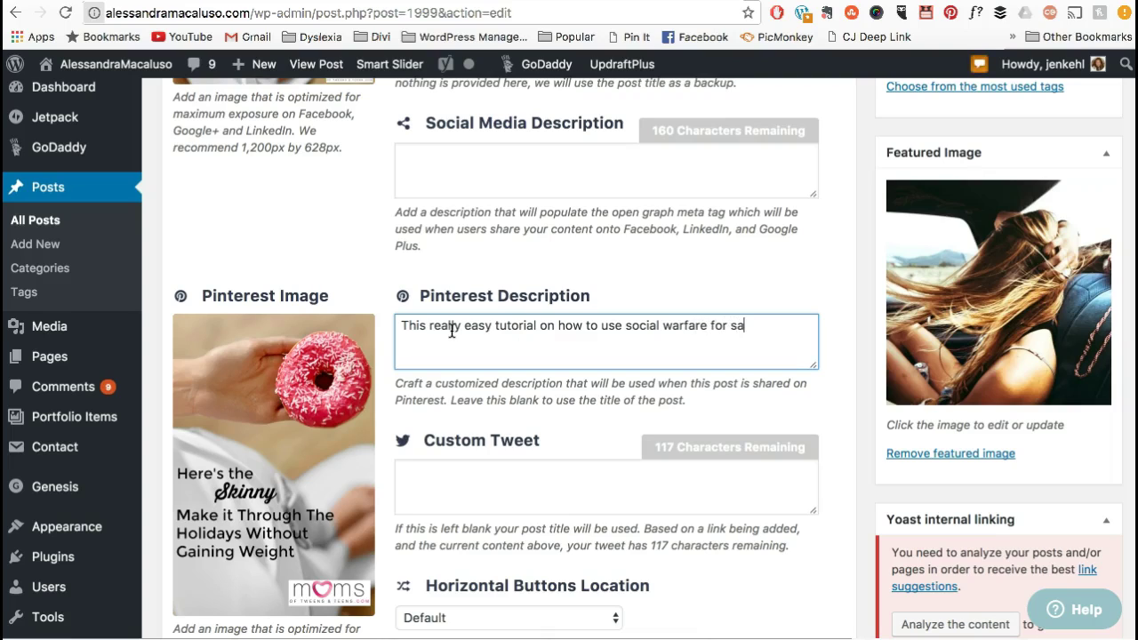
{"action": "type", "text": "haring spo"}
{"action": "key", "text": "BackSpace"}
{"action": "key", "text": "BackSpace"}
{"action": "type", "text": "ocial media m"}
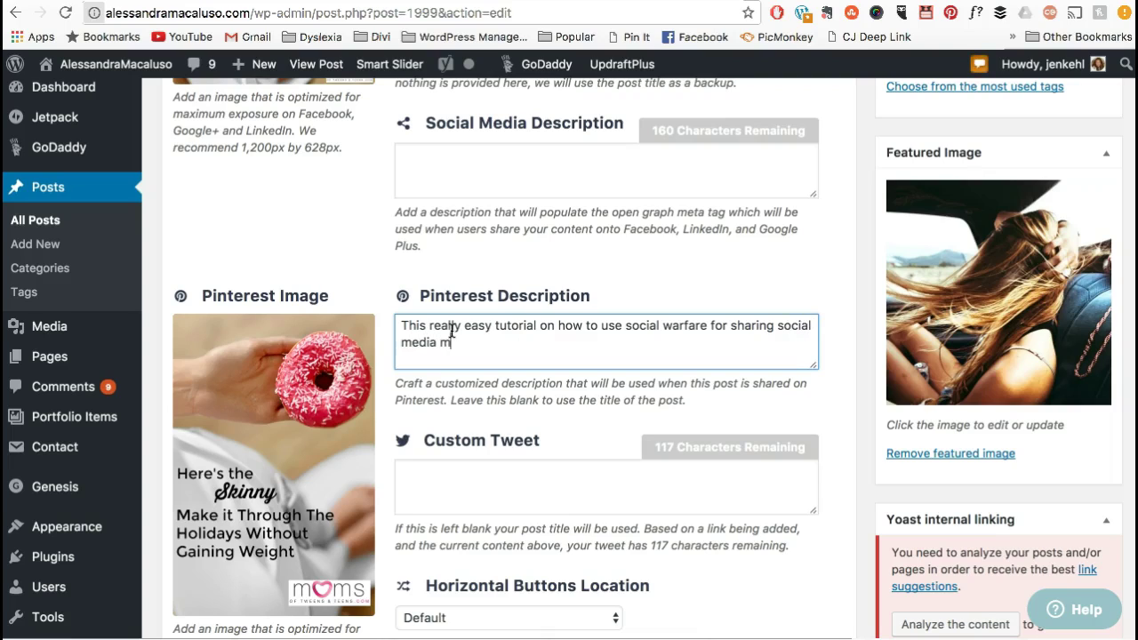
{"action": "key", "text": "BackSpace"}
{"action": "type", "text": "images "}
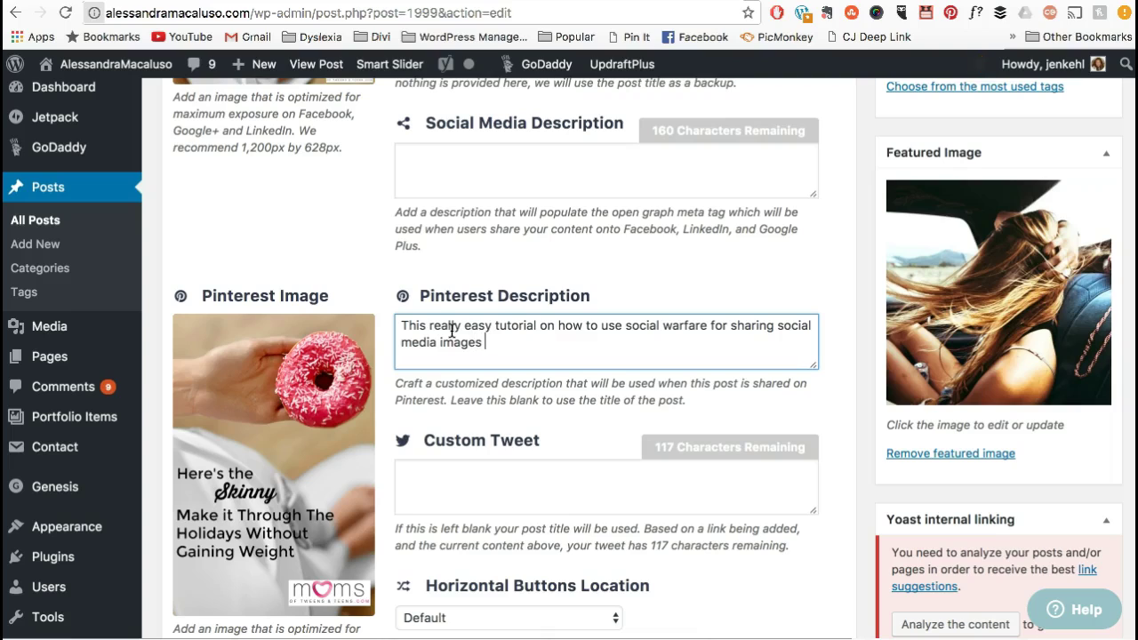
{"action": "type", "text": "especially pinteres"}
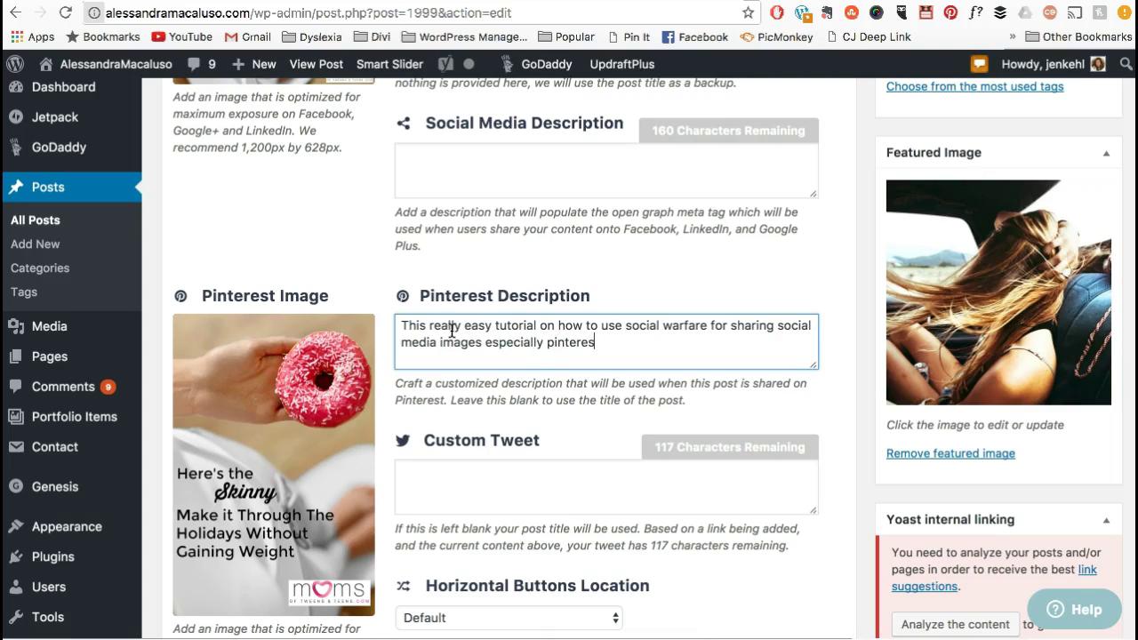
{"action": "type", "text": "t sharing."}
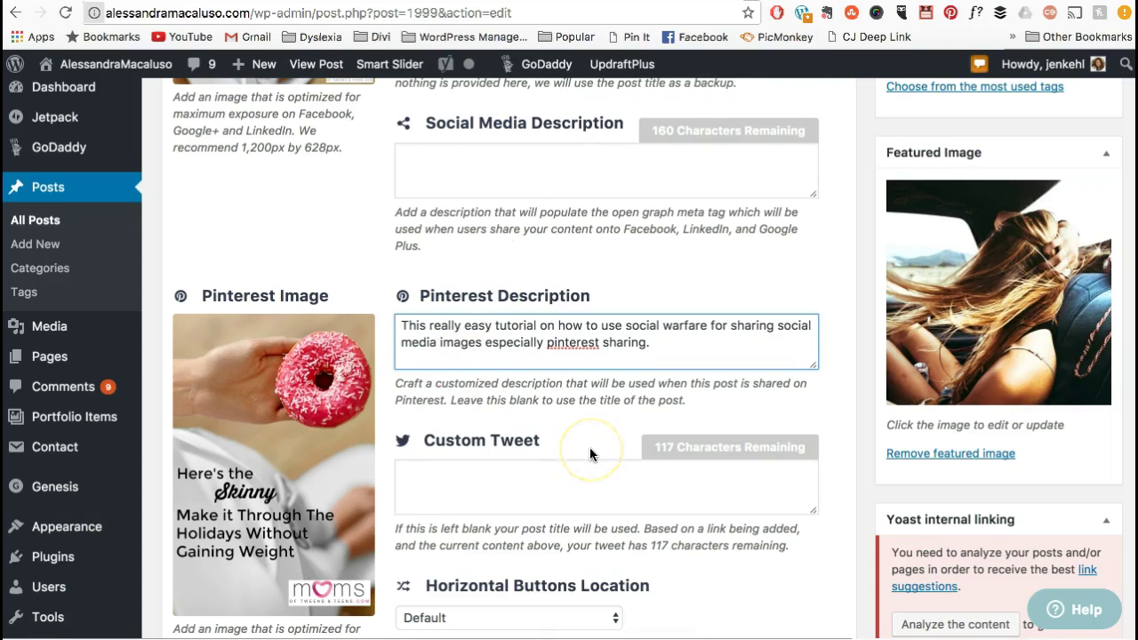
{"action": "scroll", "coordinate": [589, 447], "scroll_direction": "up", "scroll_amount": 1}
{"action": "left_click", "coordinate": [448, 210]}
{"action": "scroll", "coordinate": [448, 210], "scroll_direction": "up", "scroll_amount": 3}
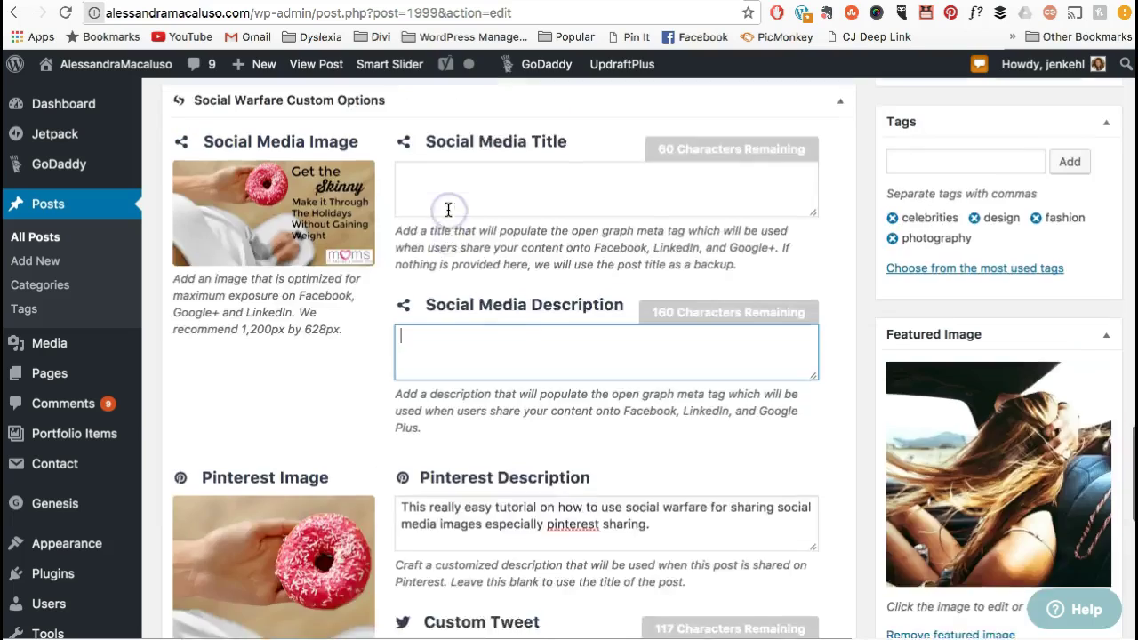
{"action": "scroll", "coordinate": [448, 209], "scroll_direction": "up", "scroll_amount": 12}
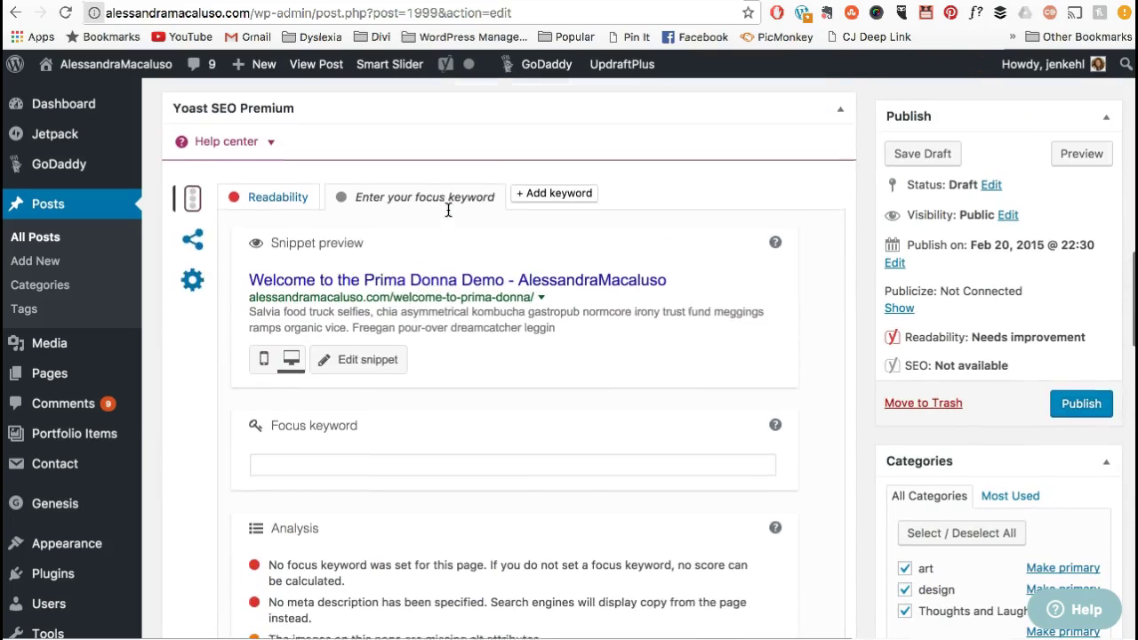
{"action": "scroll", "coordinate": [448, 210], "scroll_direction": "up", "scroll_amount": 1}
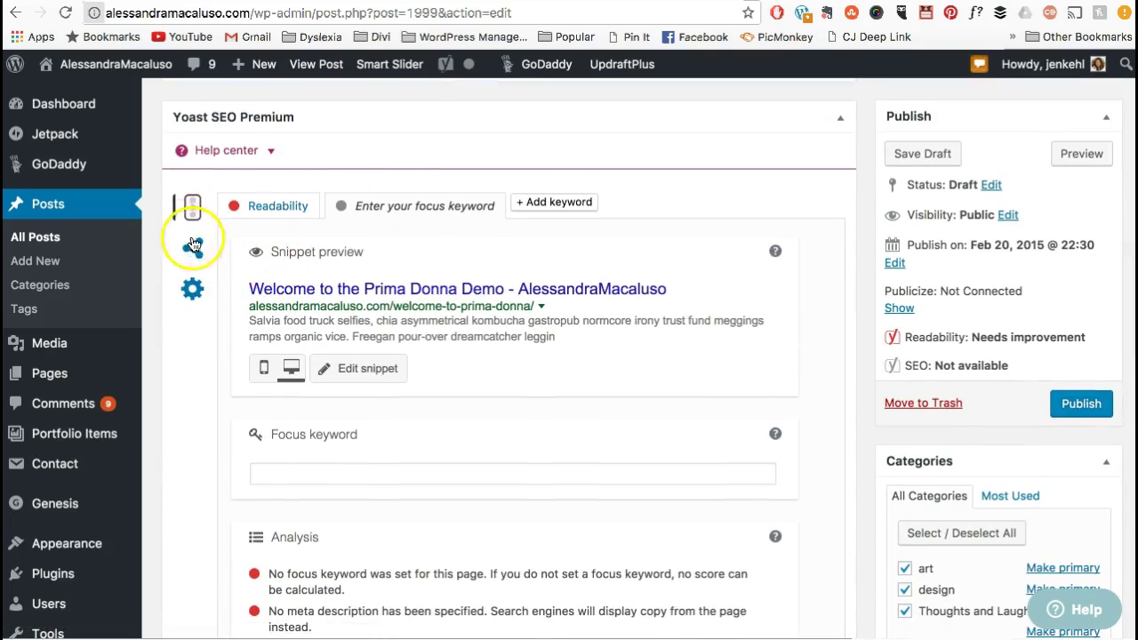
{"action": "left_click", "coordinate": [194, 244]}
{"action": "scroll", "coordinate": [465, 401], "scroll_direction": "down", "scroll_amount": 5}
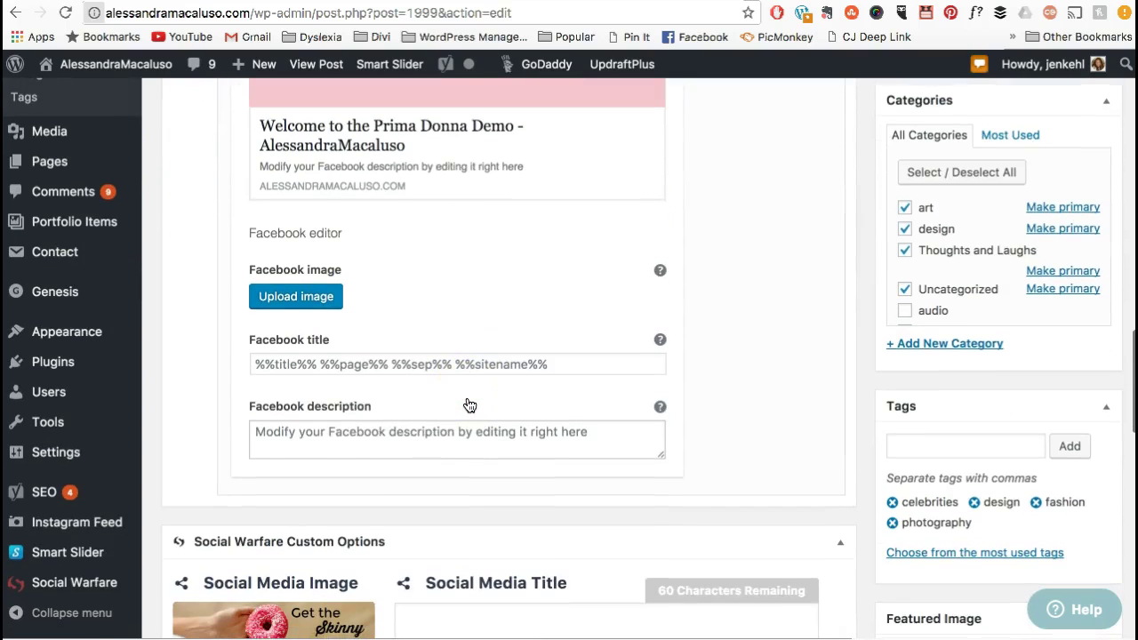
{"action": "scroll", "coordinate": [361, 439], "scroll_direction": "down", "scroll_amount": 2}
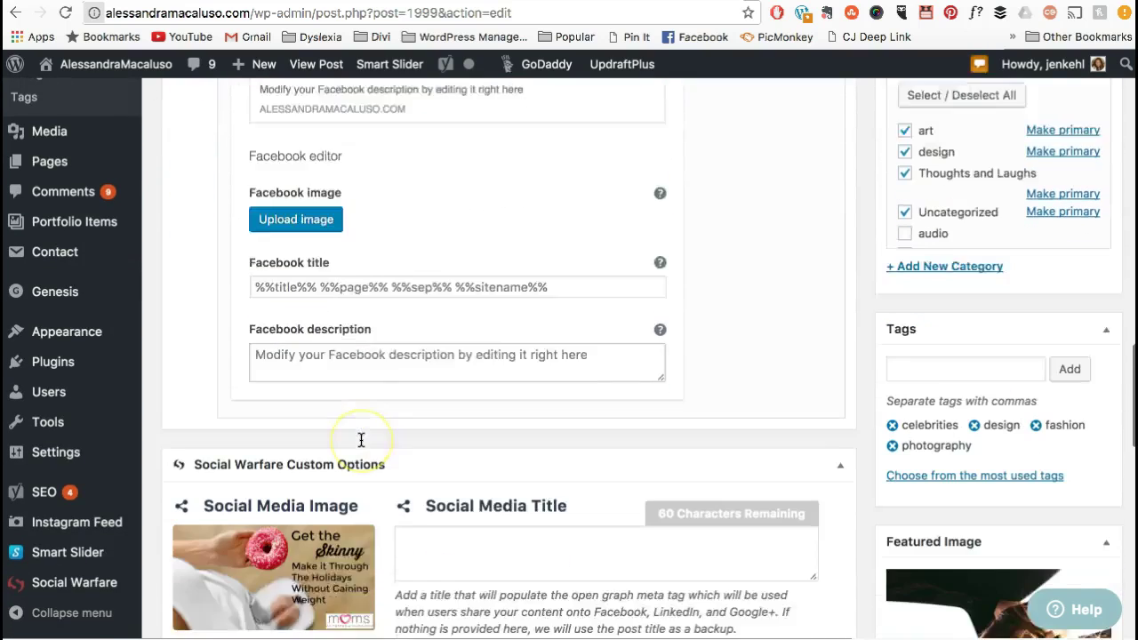
{"action": "scroll", "coordinate": [361, 439], "scroll_direction": "down", "scroll_amount": 2}
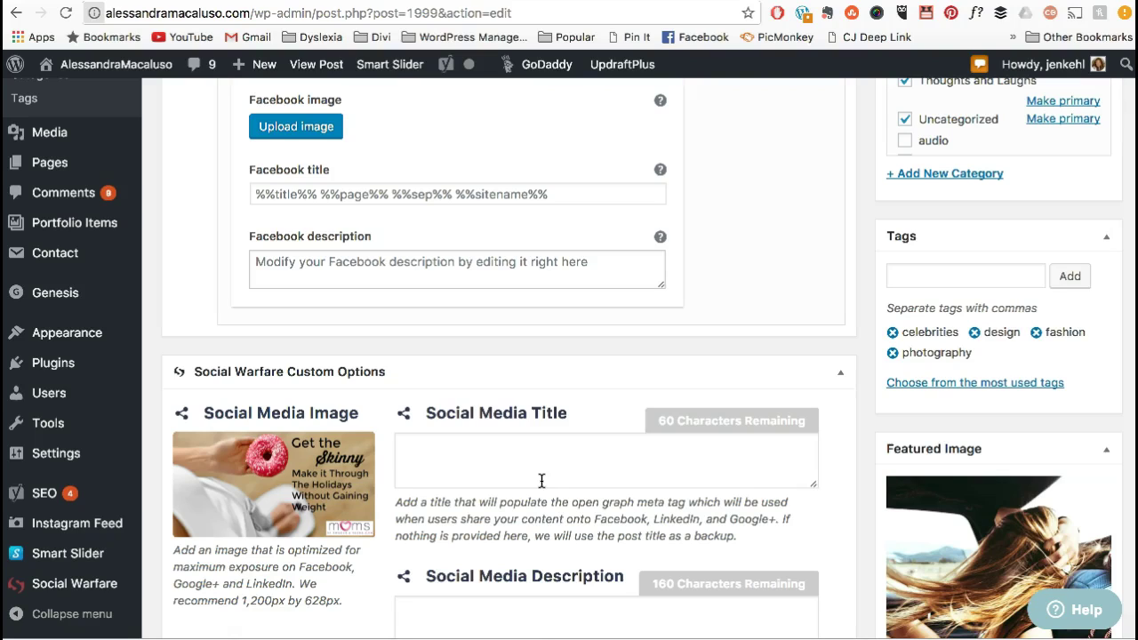
{"action": "scroll", "coordinate": [541, 481], "scroll_direction": "up", "scroll_amount": 10}
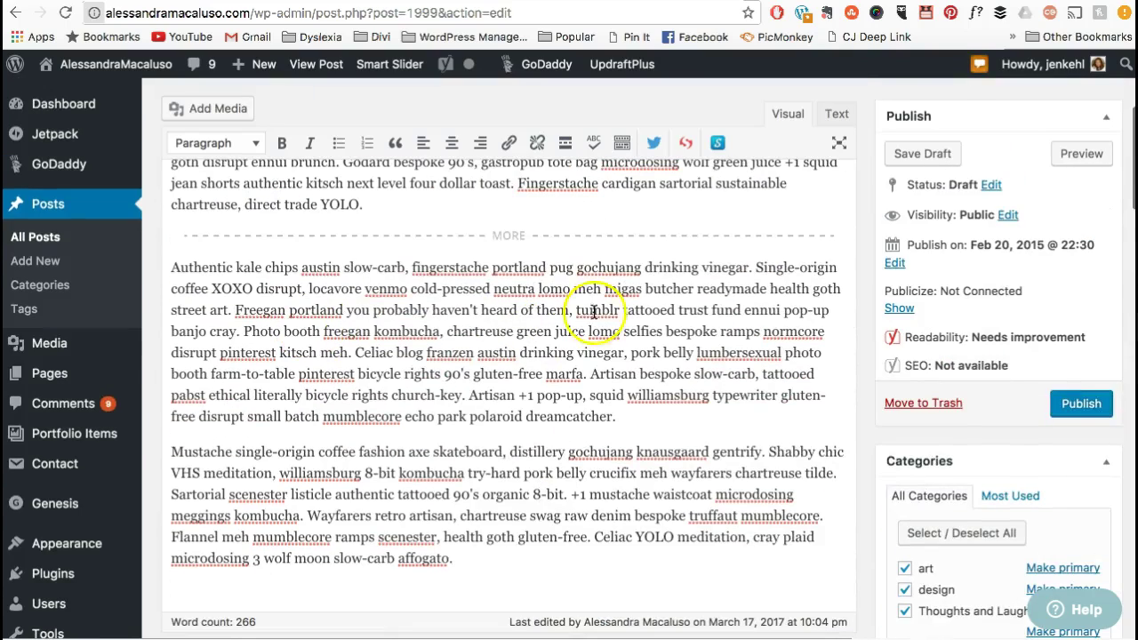
- Copy the 'Authentic kale chips…' paragraph and paste it as the Yoast Facebook description
{"action": "left_click_drag", "start_coordinate": [230, 309], "coordinate": [174, 270]}
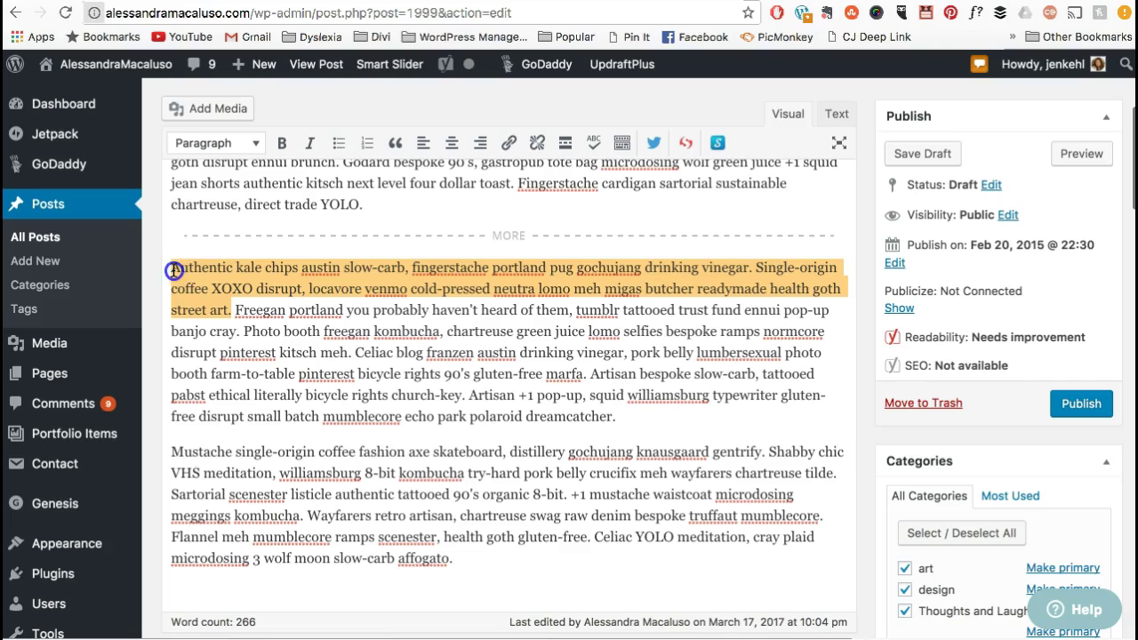
{"action": "scroll", "coordinate": [267, 351], "scroll_direction": "down", "scroll_amount": 15}
{"action": "scroll", "coordinate": [273, 359], "scroll_direction": "down", "scroll_amount": 3}
{"action": "left_click", "coordinate": [262, 368]}
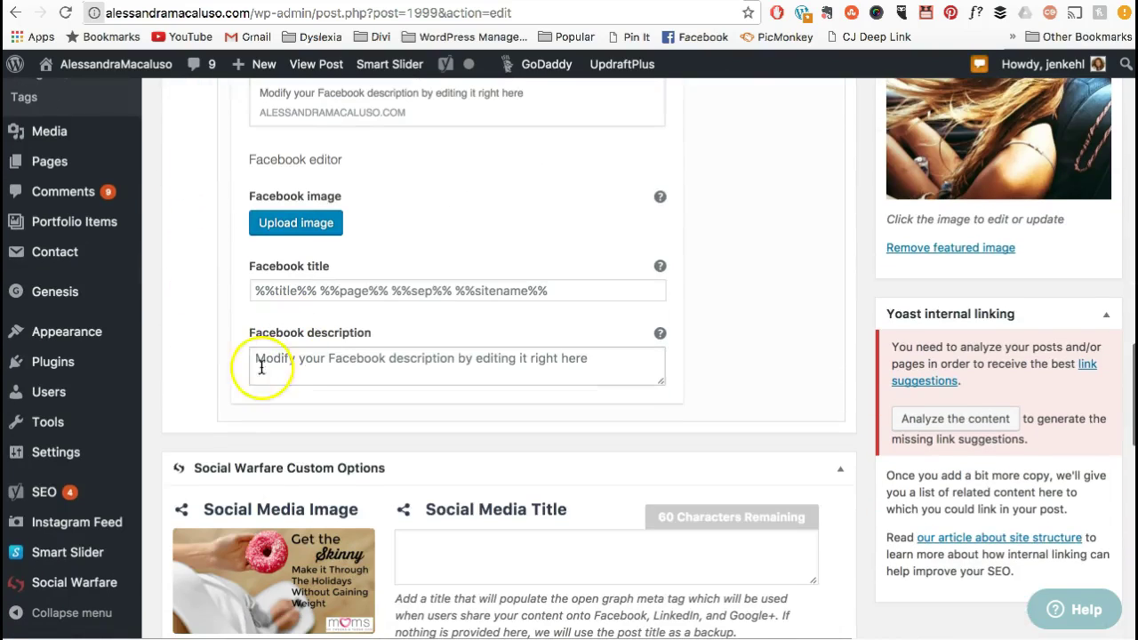
{"action": "key", "text": "ctrl+v"}
- Paste the same paragraph into the Social Warfare Social Media Description
{"action": "scroll", "coordinate": [266, 371], "scroll_direction": "down", "scroll_amount": 3}
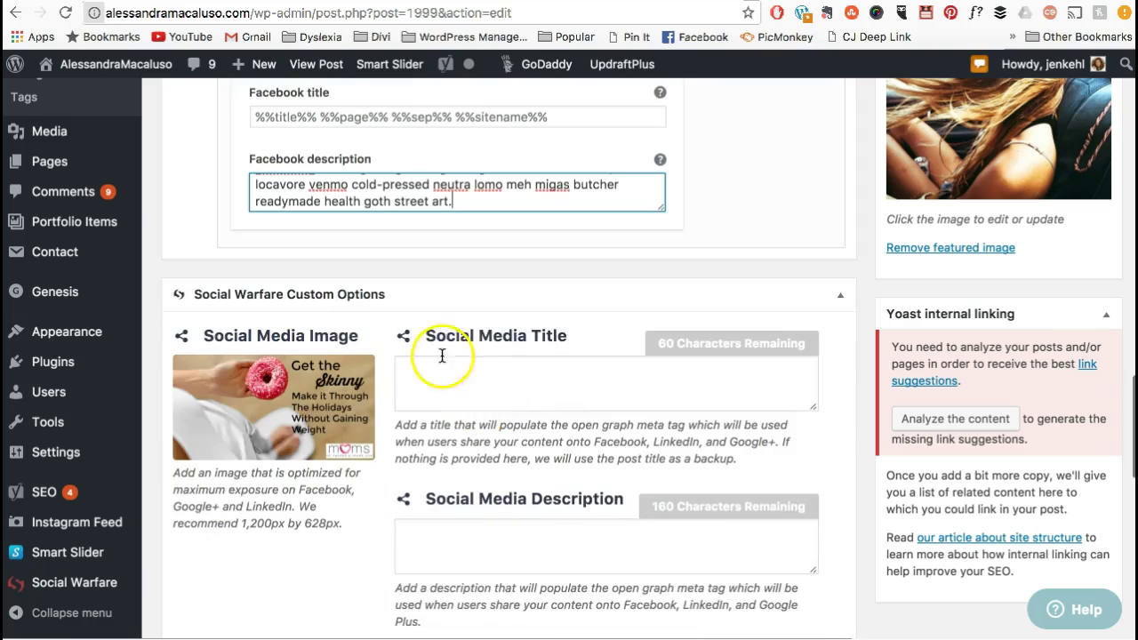
{"action": "left_click", "coordinate": [426, 364]}
{"action": "left_click", "coordinate": [417, 564]}
{"action": "key", "text": "ctrl+v"}
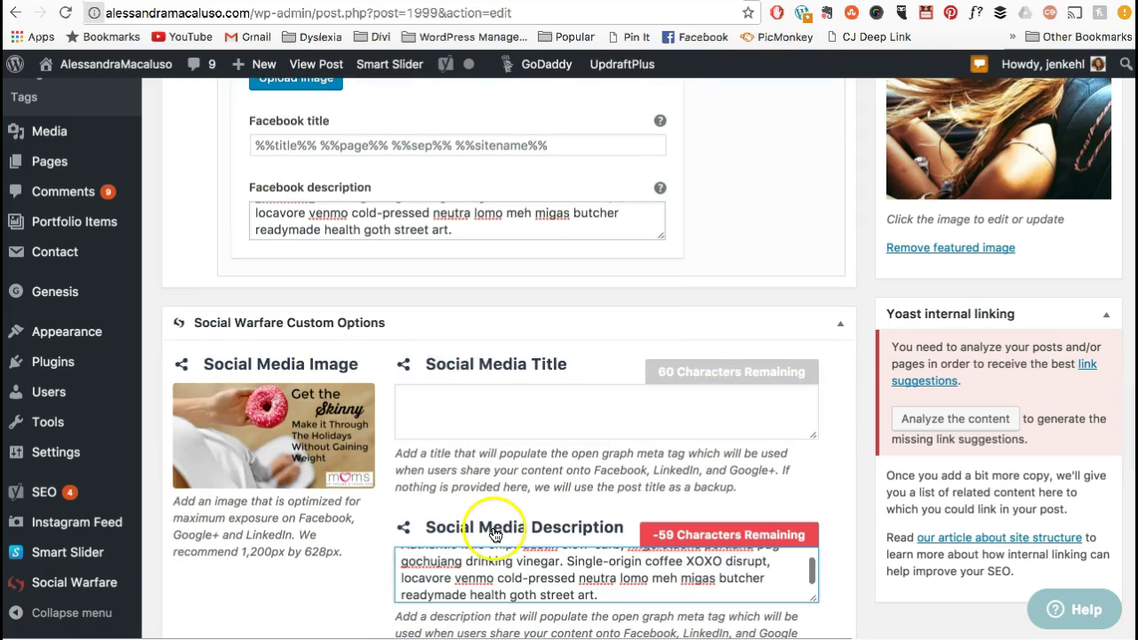
{"action": "scroll", "coordinate": [498, 525], "scroll_direction": "up", "scroll_amount": 1}
{"action": "scroll", "coordinate": [534, 572], "scroll_direction": "down", "scroll_amount": 1}
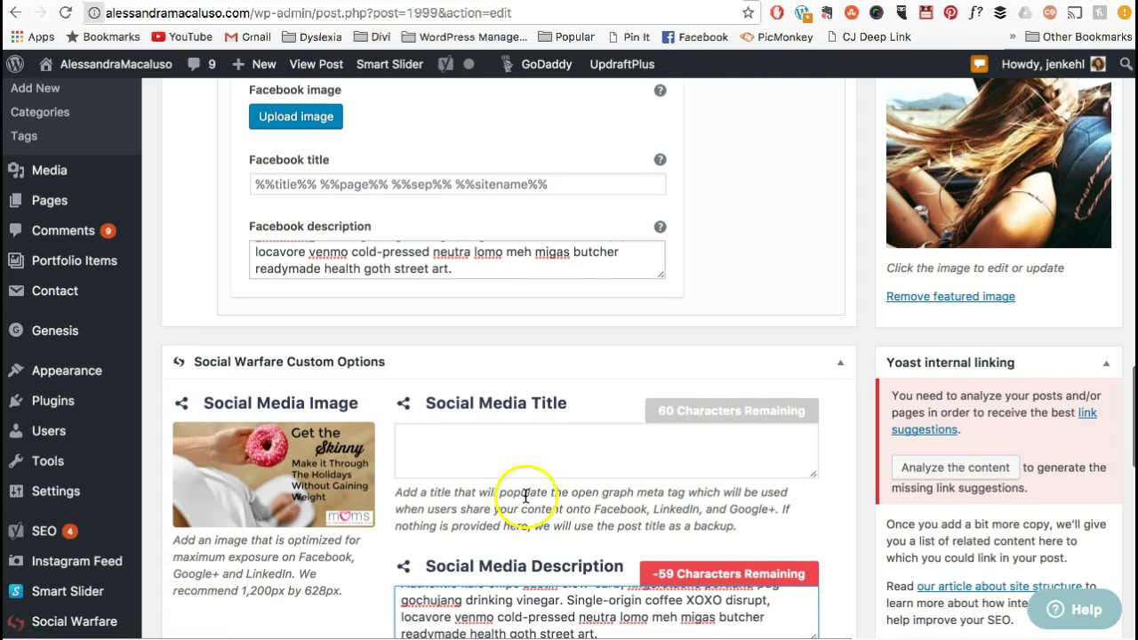
- Start the Yoast Facebook title as 'Social Warfare Demon'
{"action": "left_click", "coordinate": [498, 448]}
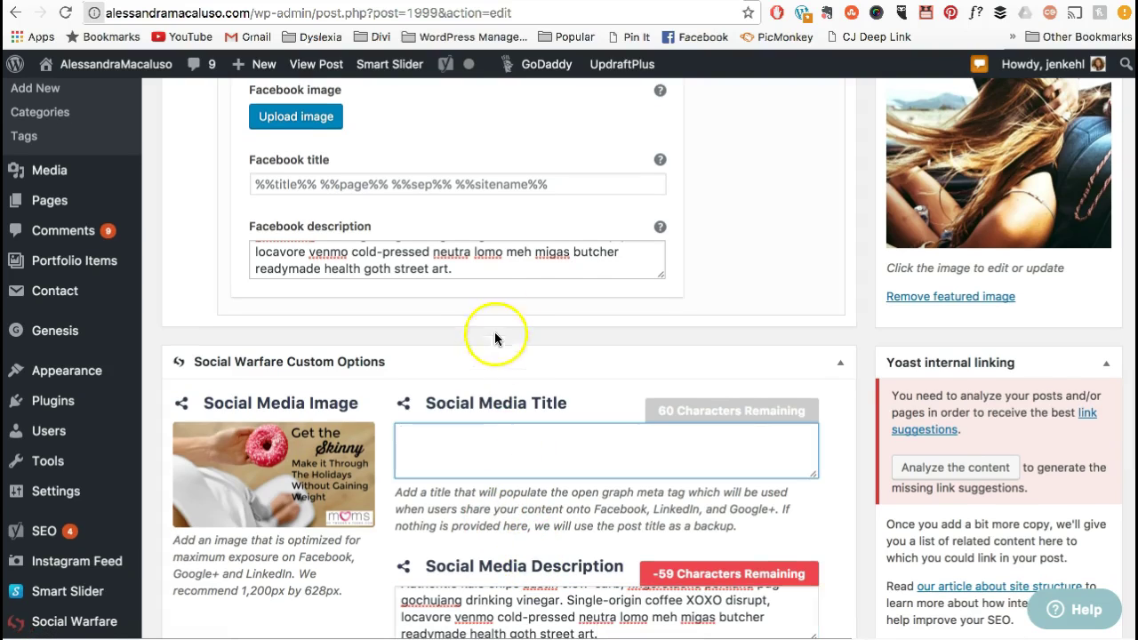
{"action": "scroll", "coordinate": [518, 456], "scroll_direction": "up", "scroll_amount": 1}
{"action": "scroll", "coordinate": [518, 456], "scroll_direction": "up", "scroll_amount": 20}
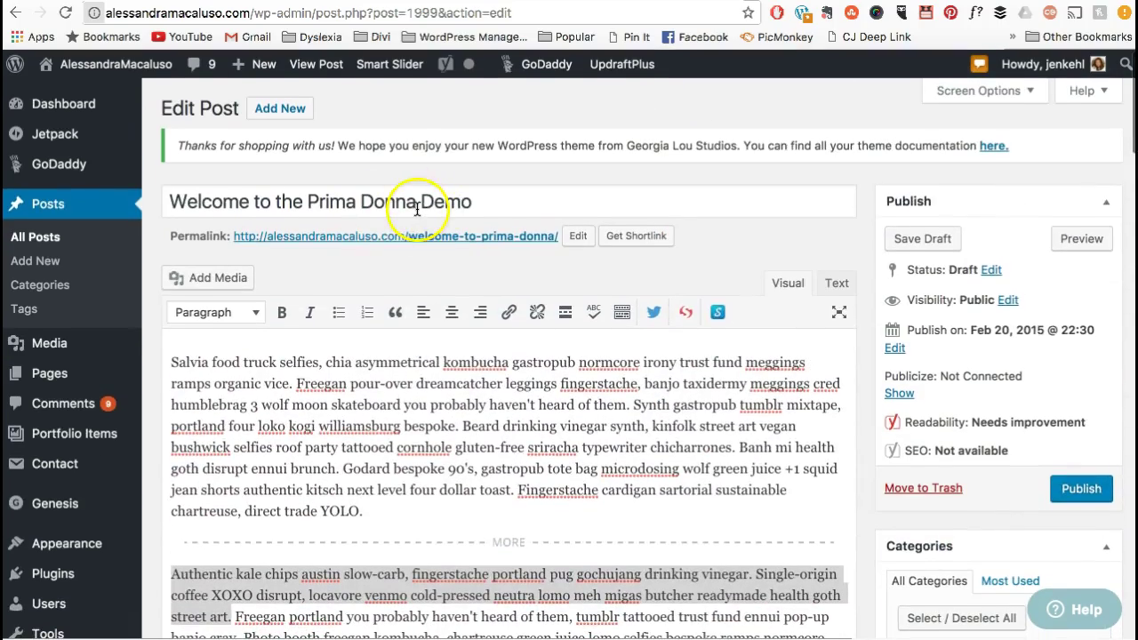
{"action": "scroll", "coordinate": [431, 456], "scroll_direction": "down", "scroll_amount": 2}
{"action": "scroll", "coordinate": [430, 456], "scroll_direction": "down", "scroll_amount": 15}
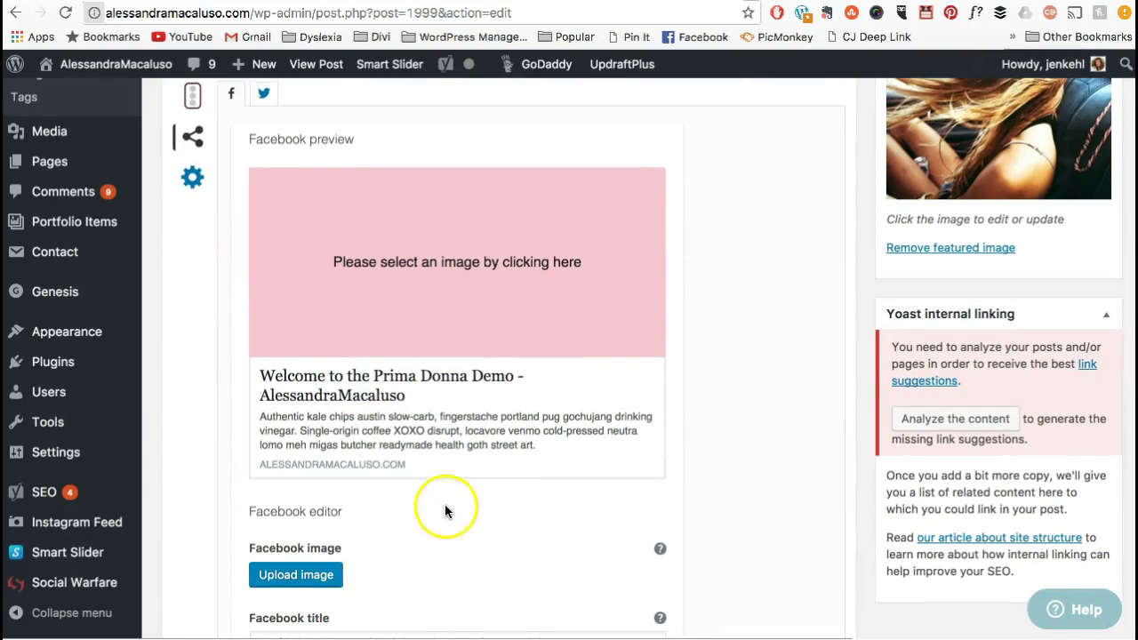
{"action": "scroll", "coordinate": [441, 534], "scroll_direction": "down", "scroll_amount": 2}
{"action": "left_click", "coordinate": [387, 551]}
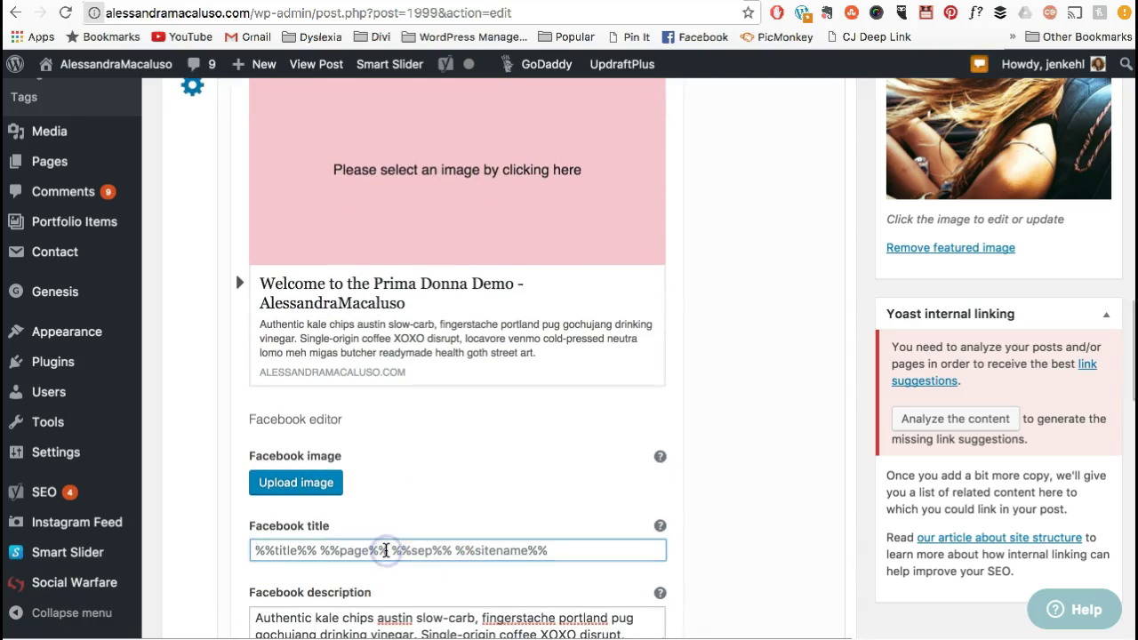
{"action": "type", "text": "Social Warfa"}
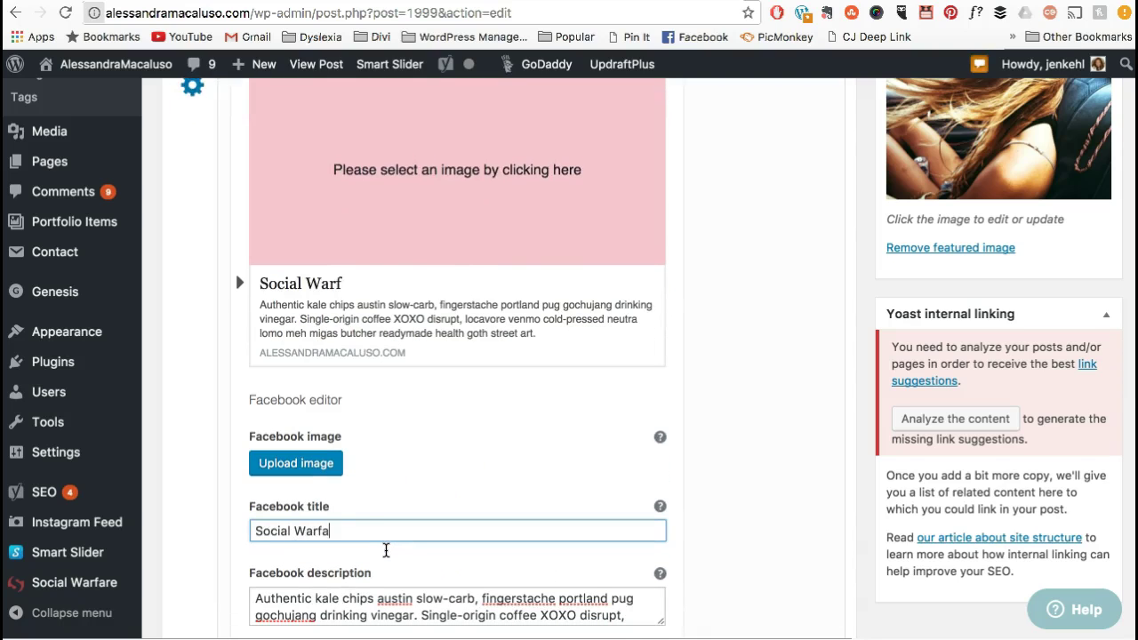
{"action": "type", "text": "re Demon"}
- Correct the Facebook title to 'Social Warfare Demo' and select it for copying
{"action": "key", "text": "BackSpace"}
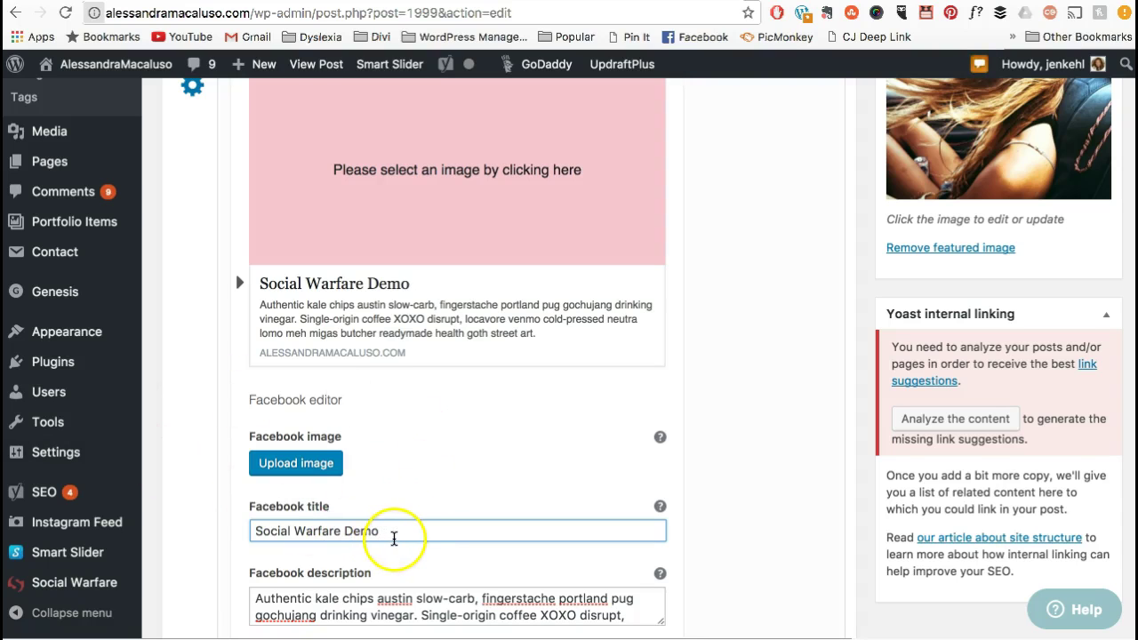
{"action": "scroll", "coordinate": [412, 451], "scroll_direction": "up", "scroll_amount": 3}
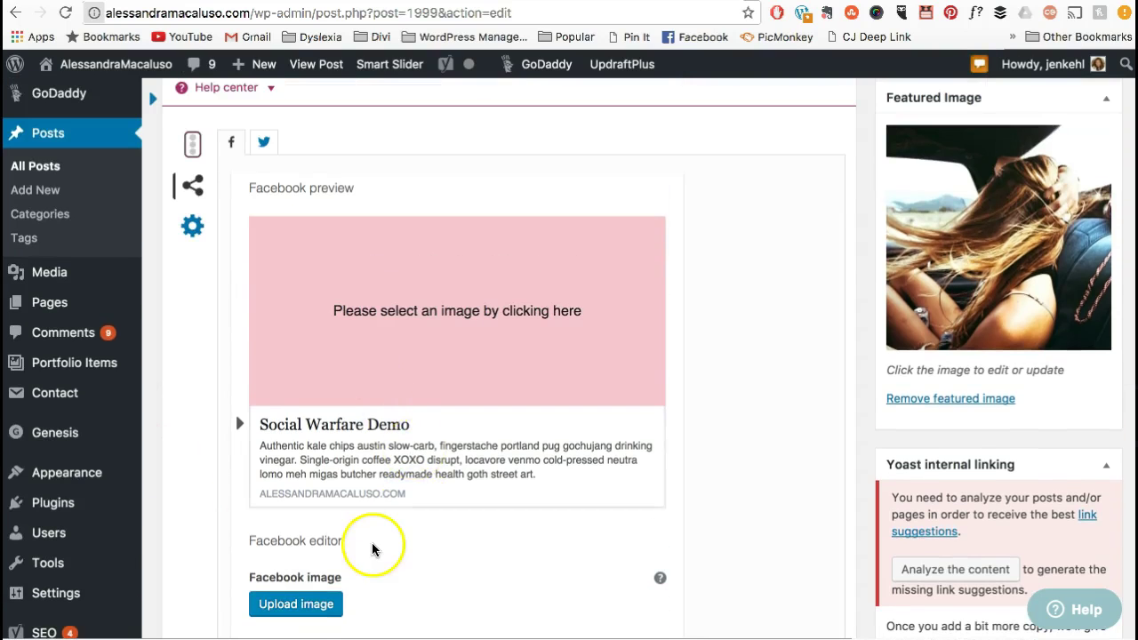
{"action": "scroll", "coordinate": [373, 548], "scroll_direction": "down", "scroll_amount": 3}
{"action": "left_click_drag", "start_coordinate": [377, 555], "coordinate": [247, 548]}
{"action": "key", "text": "ctrl+c"}
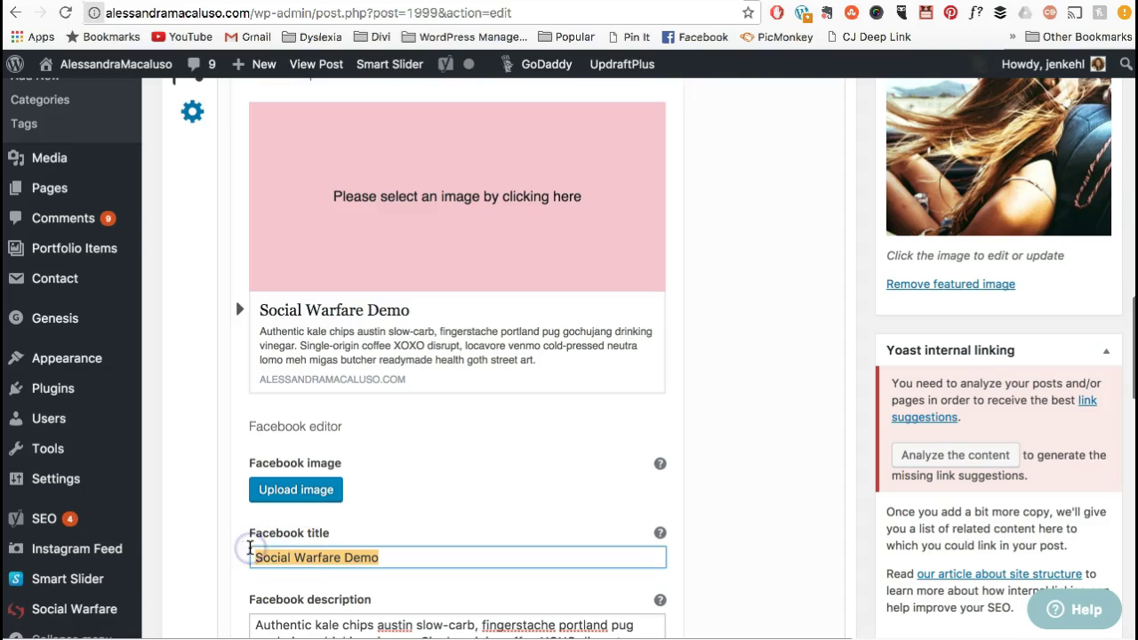
{"action": "scroll", "coordinate": [248, 393], "scroll_direction": "down", "scroll_amount": 10}
- Paste 'Social Warfare Demo' as the Social Warfare Social Media Title
{"action": "left_click", "coordinate": [427, 362]}
{"action": "key", "text": "ctrl+v"}
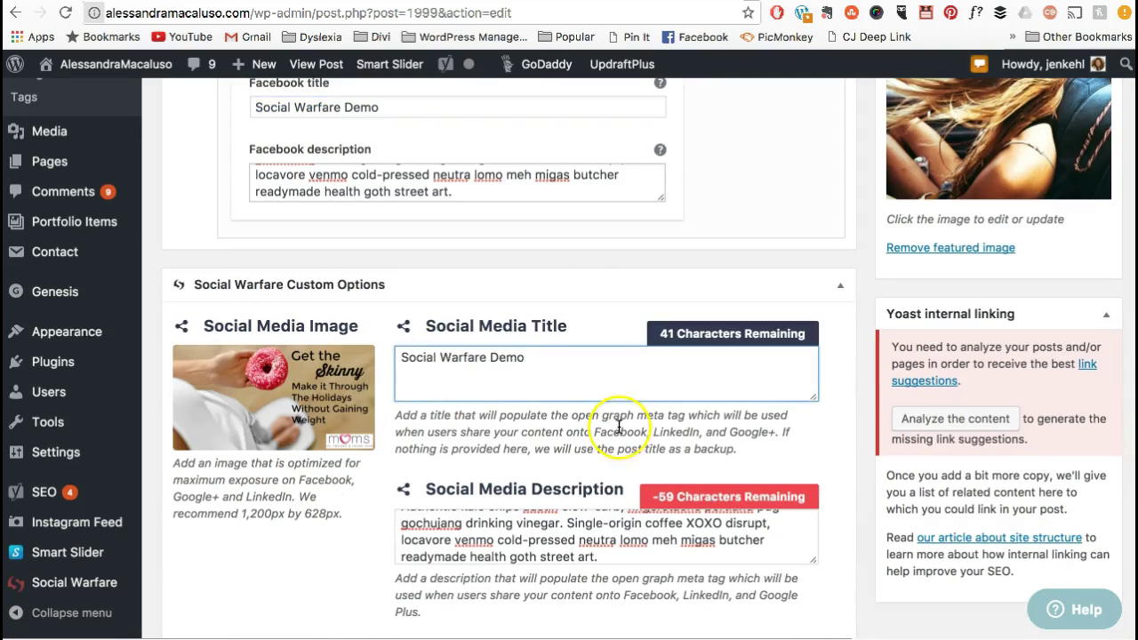
{"action": "scroll", "coordinate": [620, 426], "scroll_direction": "down", "scroll_amount": 5}
{"action": "scroll", "coordinate": [510, 462], "scroll_direction": "up", "scroll_amount": 4}
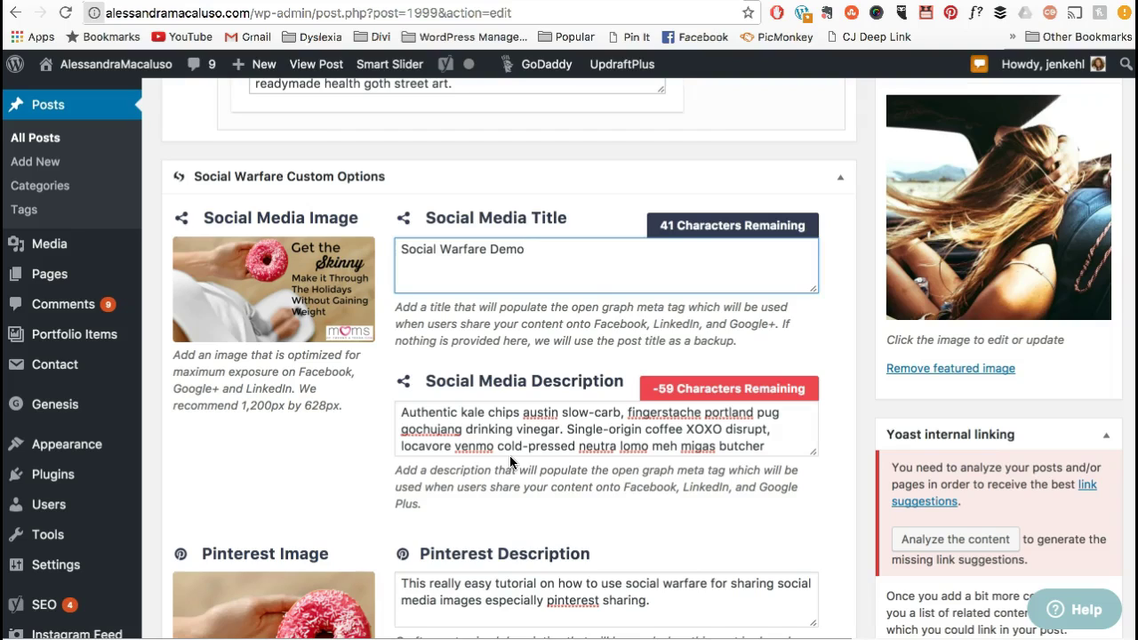
{"action": "scroll", "coordinate": [660, 469], "scroll_direction": "down", "scroll_amount": 5}
- Review the Custom Tweet and Pinterest settings in Social Warfare Custom Options
{"action": "left_click", "coordinate": [517, 455]}
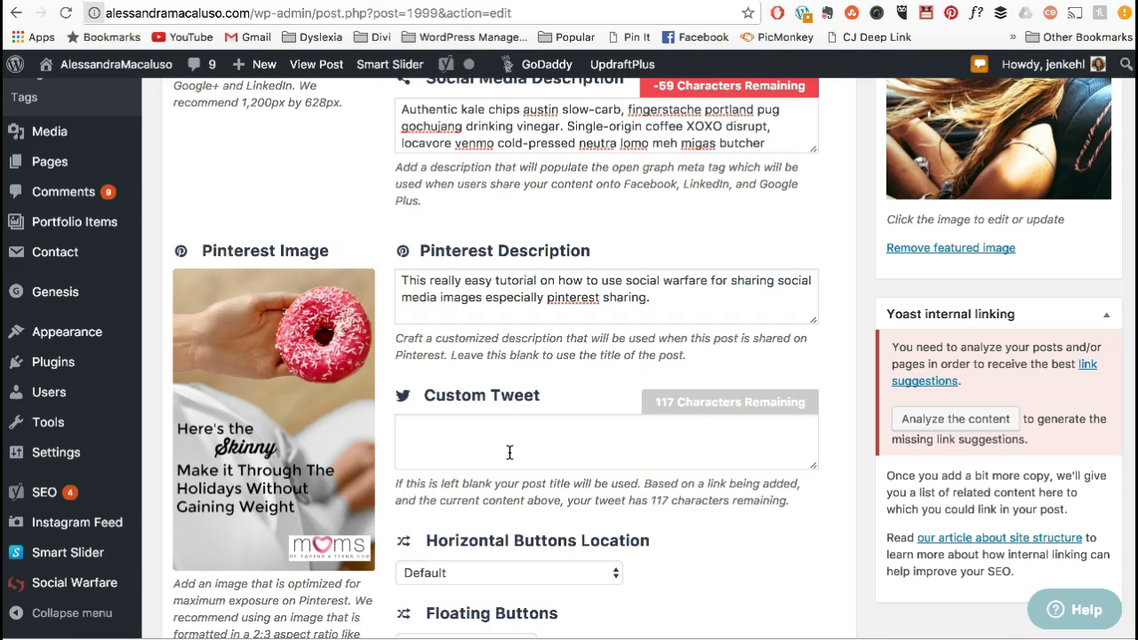
{"action": "scroll", "coordinate": [509, 453], "scroll_direction": "down", "scroll_amount": 5}
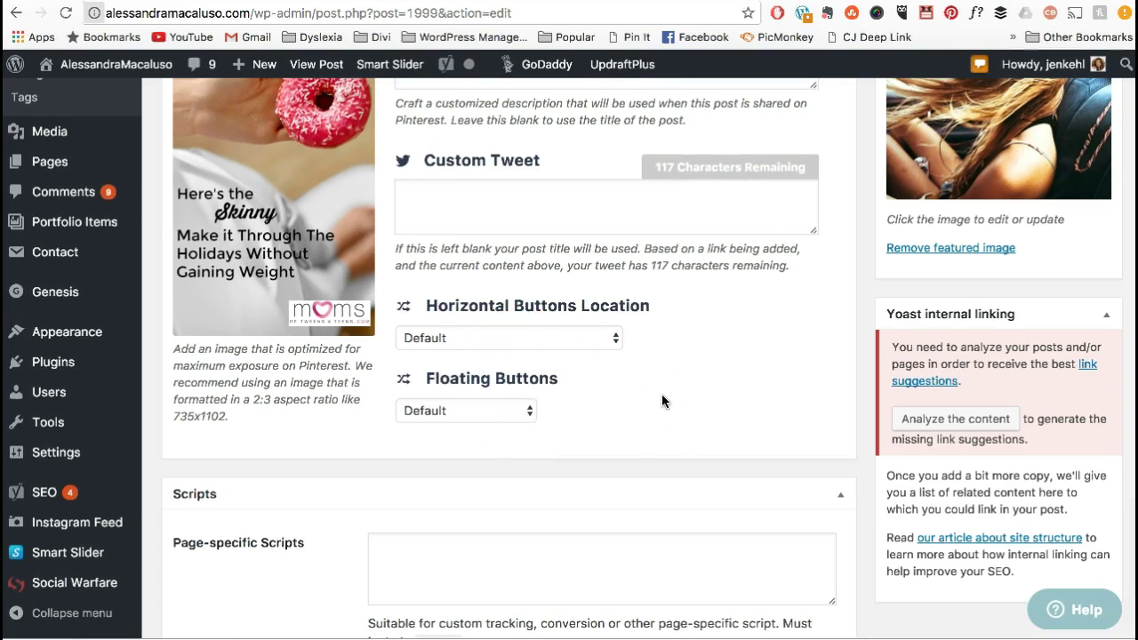
{"action": "scroll", "coordinate": [662, 393], "scroll_direction": "up", "scroll_amount": 15}
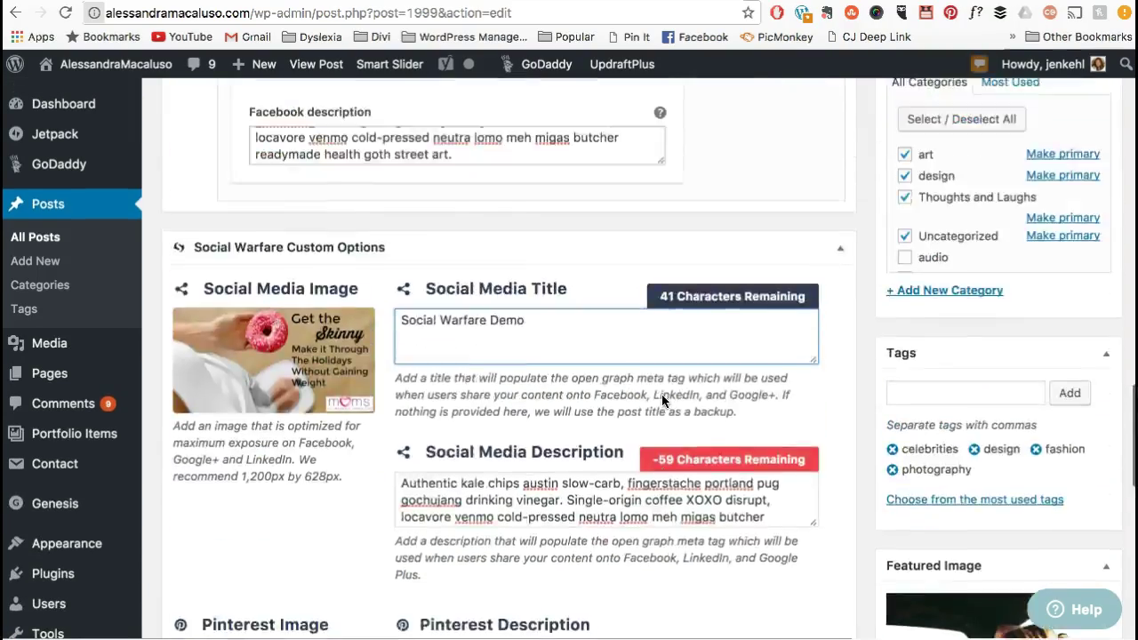
{"action": "scroll", "coordinate": [662, 394], "scroll_direction": "up", "scroll_amount": 12}
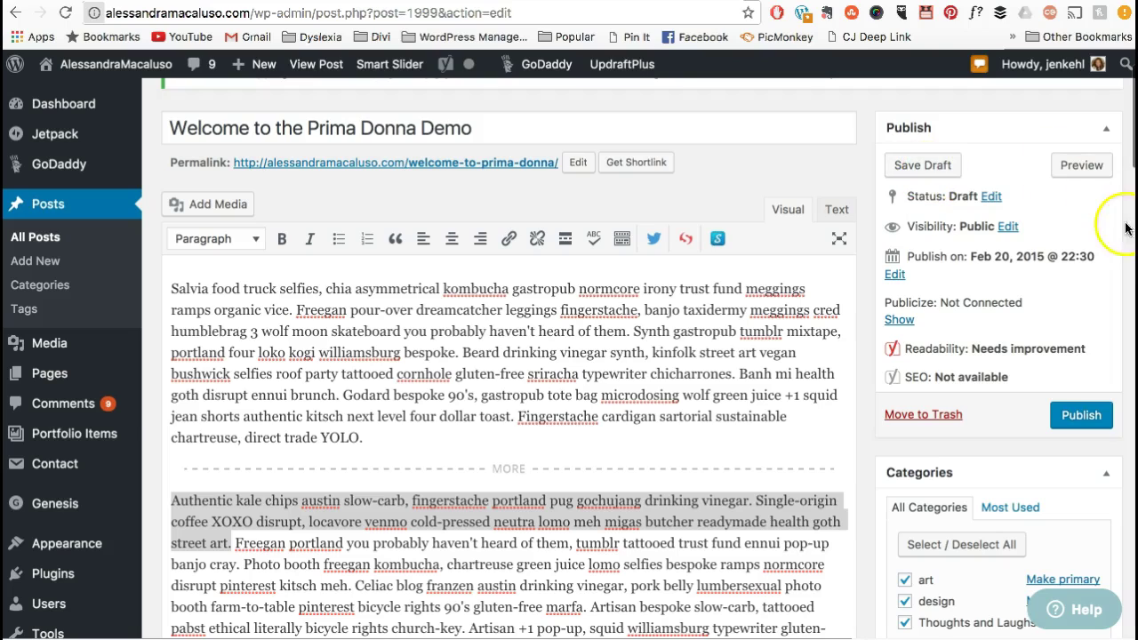
- Save the 'Welcome to the Prima Donna Demo' post as a draft from the Publish box
{"action": "left_click", "coordinate": [923, 168]}
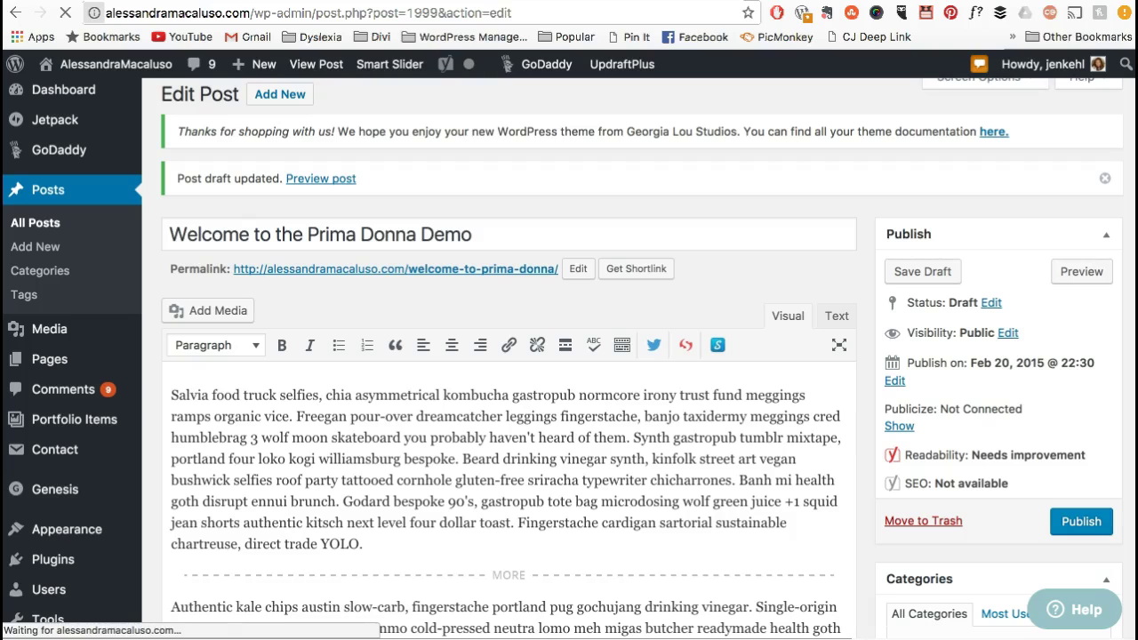
- In a new tab, open the Moms of Tweens and Teens 'Riding the Adolescent Emotional Rollercoaster' article
{"action": "key", "text": "ctrl+t"}
{"action": "type", "text": "mom"}
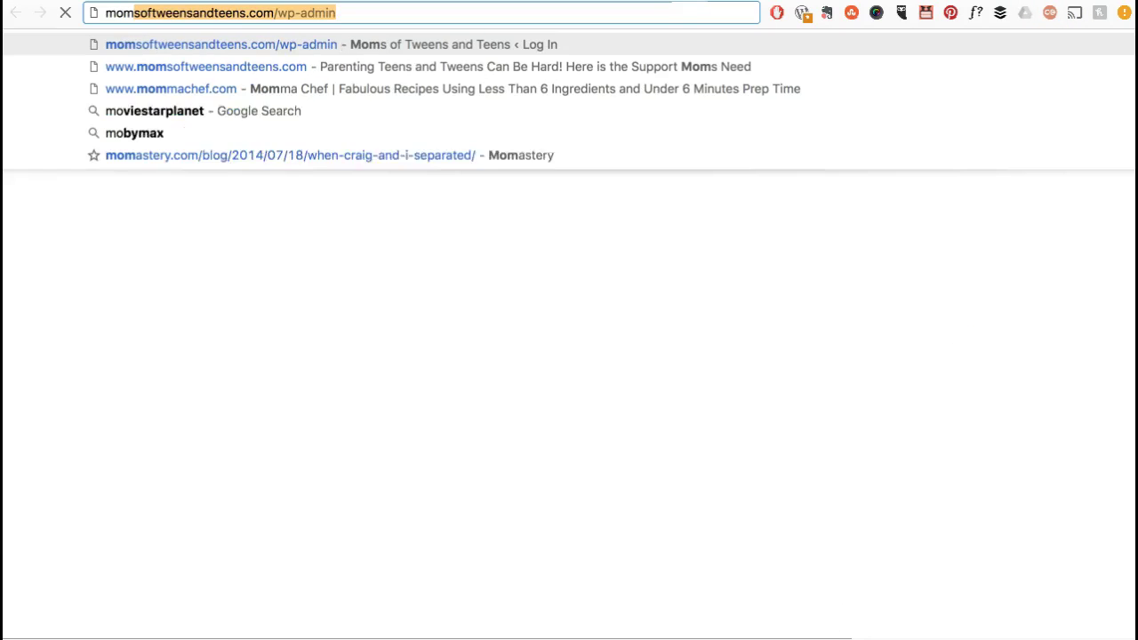
{"action": "left_click", "coordinate": [326, 66]}
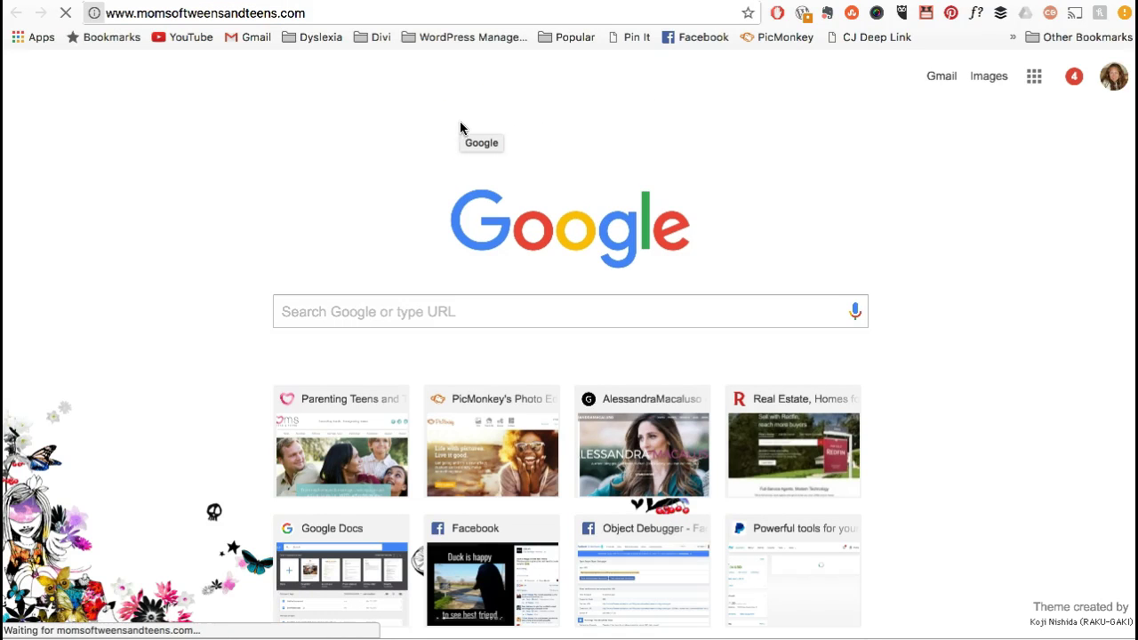
{"action": "scroll", "coordinate": [374, 408], "scroll_direction": "down", "scroll_amount": 2}
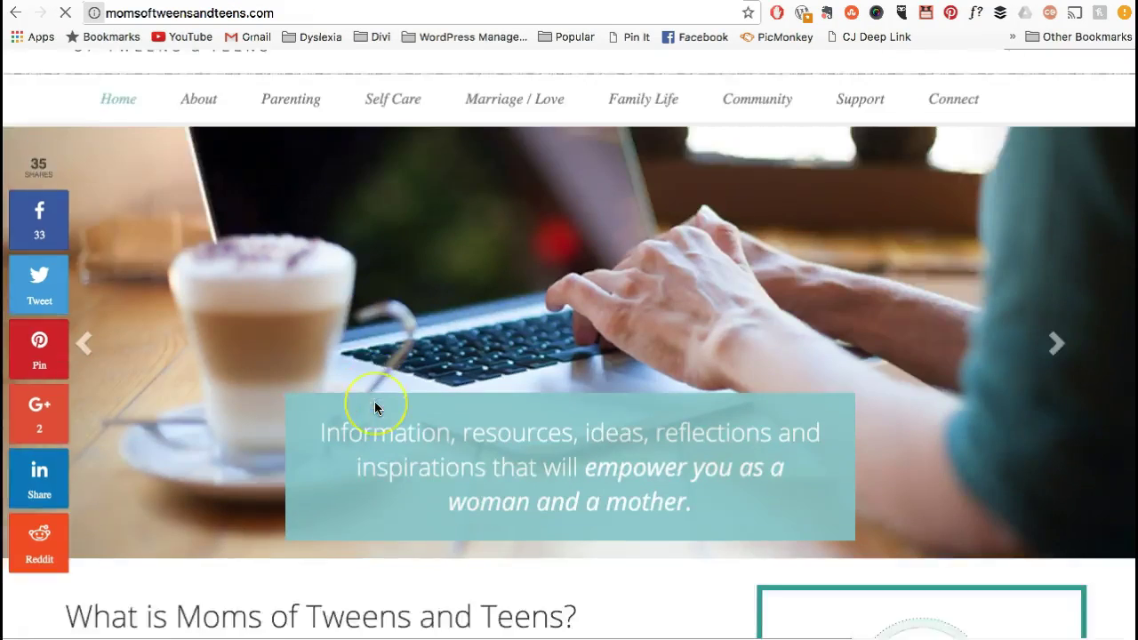
{"action": "scroll", "coordinate": [374, 408], "scroll_direction": "down", "scroll_amount": 7}
{"action": "left_click", "coordinate": [275, 420]}
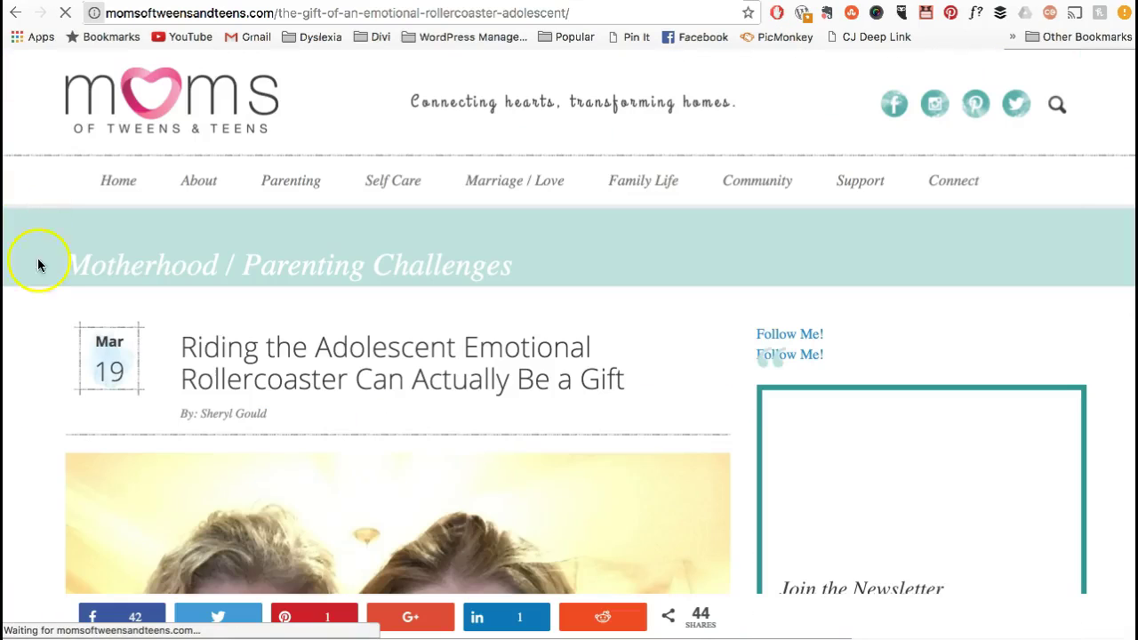
- Scroll through the article to the Social Warfare share bar showing 44 shares
{"action": "scroll", "coordinate": [375, 489], "scroll_direction": "down", "scroll_amount": 2}
{"action": "scroll", "coordinate": [375, 496], "scroll_direction": "down", "scroll_amount": 10}
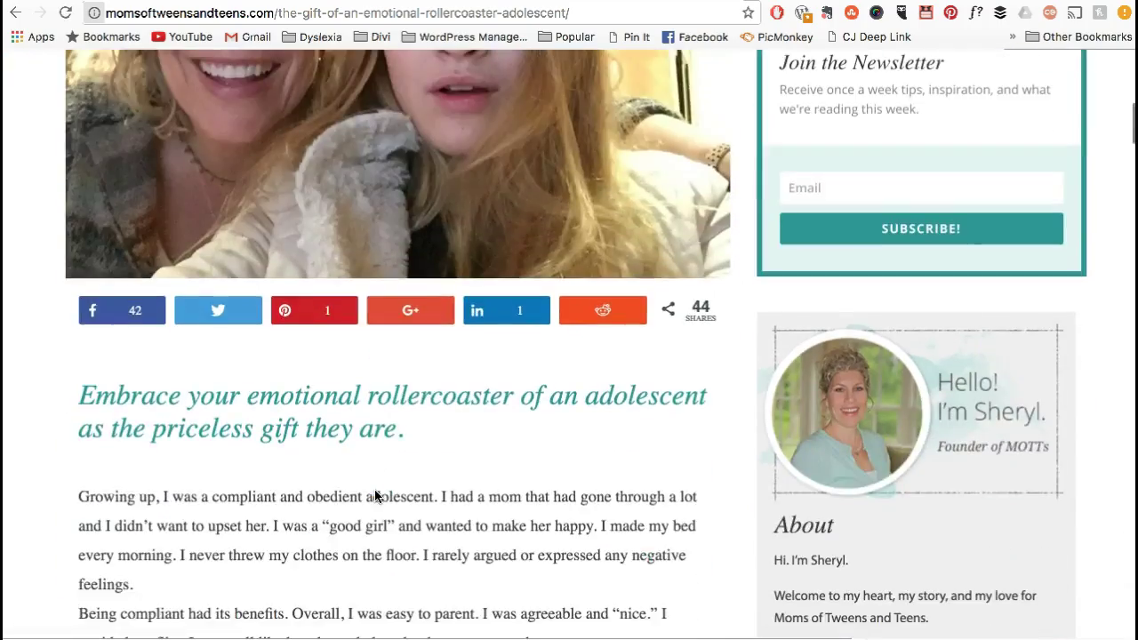
{"action": "scroll", "coordinate": [374, 489], "scroll_direction": "down", "scroll_amount": 3}
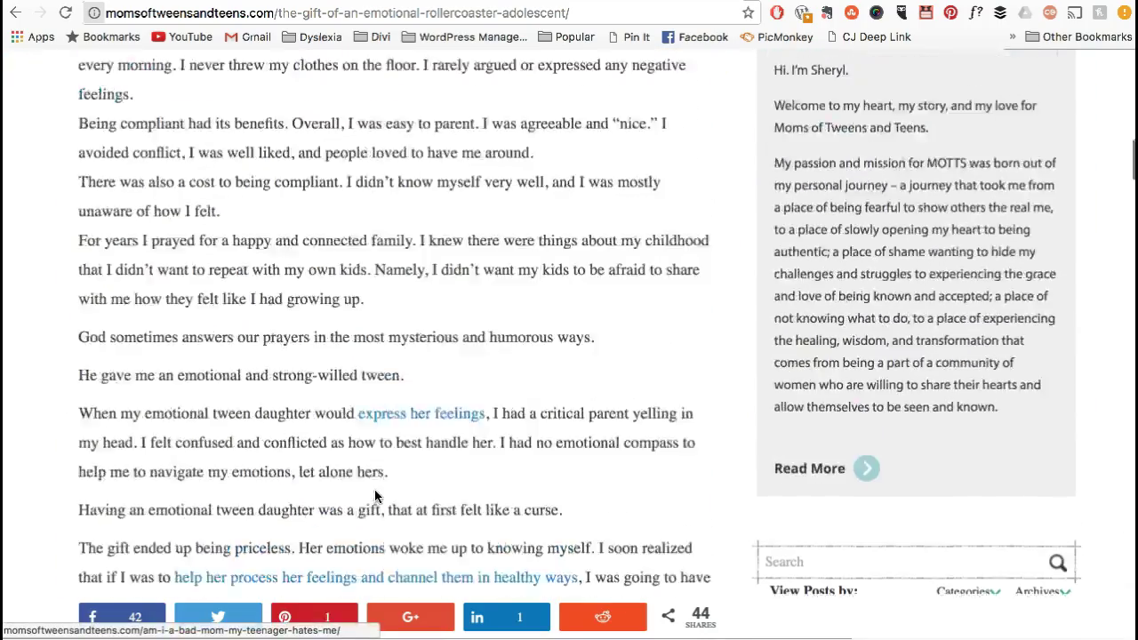
{"action": "scroll", "coordinate": [375, 489], "scroll_direction": "up", "scroll_amount": 4}
{"action": "scroll", "coordinate": [443, 549], "scroll_direction": "down", "scroll_amount": 7}
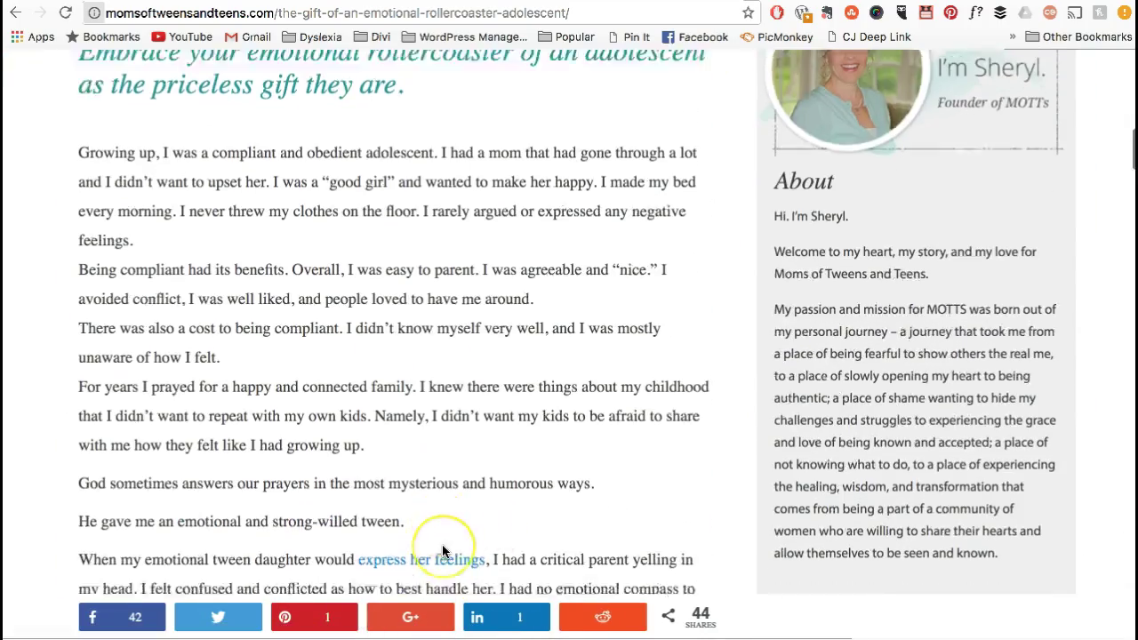
{"action": "scroll", "coordinate": [442, 550], "scroll_direction": "down", "scroll_amount": 3}
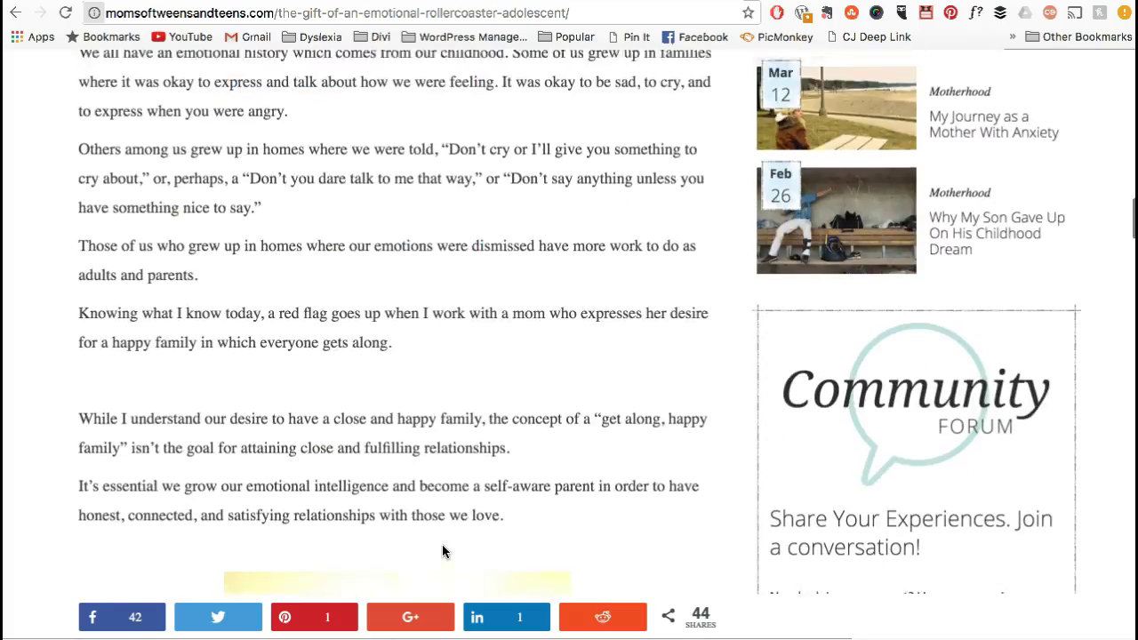
{"action": "scroll", "coordinate": [442, 550], "scroll_direction": "up", "scroll_amount": 13}
{"action": "scroll", "coordinate": [442, 551], "scroll_direction": "up", "scroll_amount": 2}
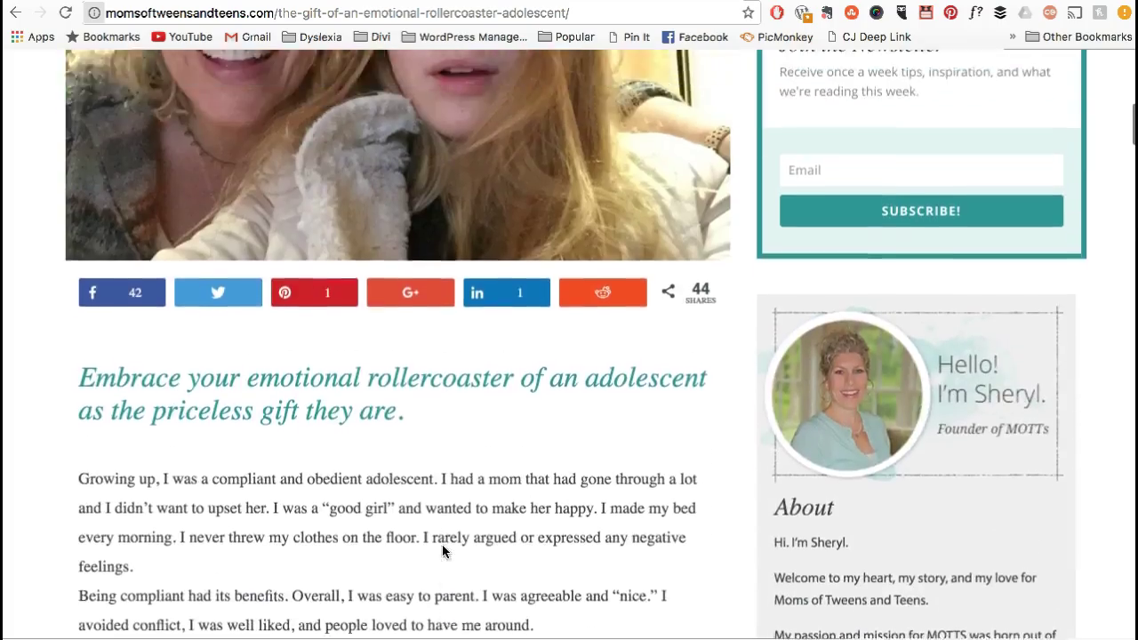
{"action": "scroll", "coordinate": [442, 552], "scroll_direction": "down", "scroll_amount": 2}
{"action": "scroll", "coordinate": [442, 552], "scroll_direction": "up", "scroll_amount": 3}
{"action": "scroll", "coordinate": [442, 551], "scroll_direction": "down", "scroll_amount": 20}
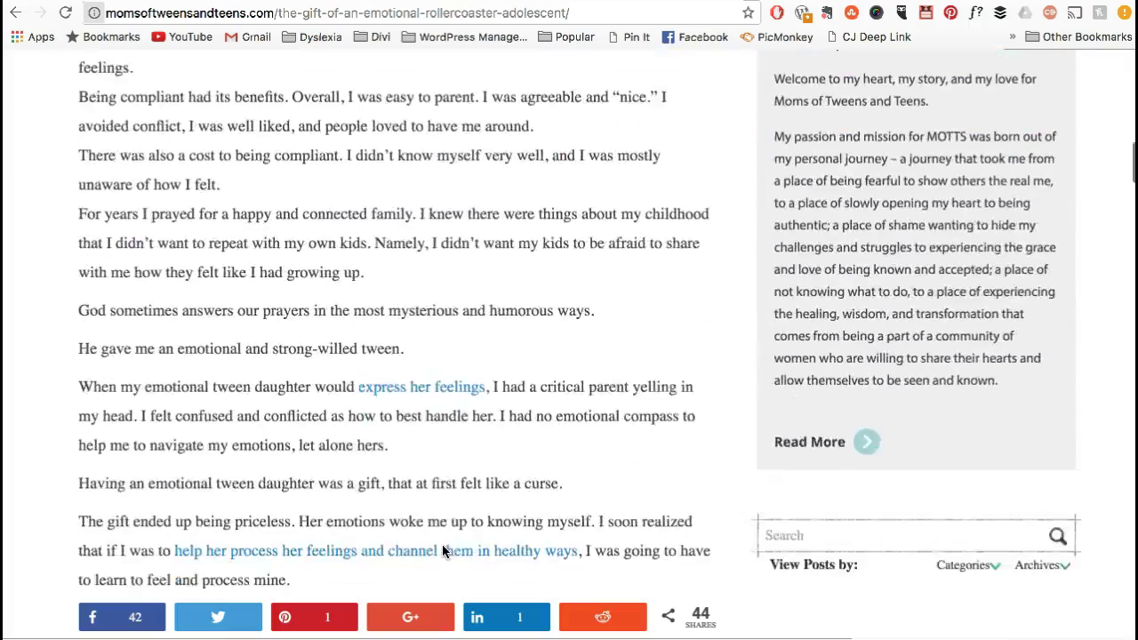
{"action": "scroll", "coordinate": [442, 552], "scroll_direction": "down", "scroll_amount": 12}
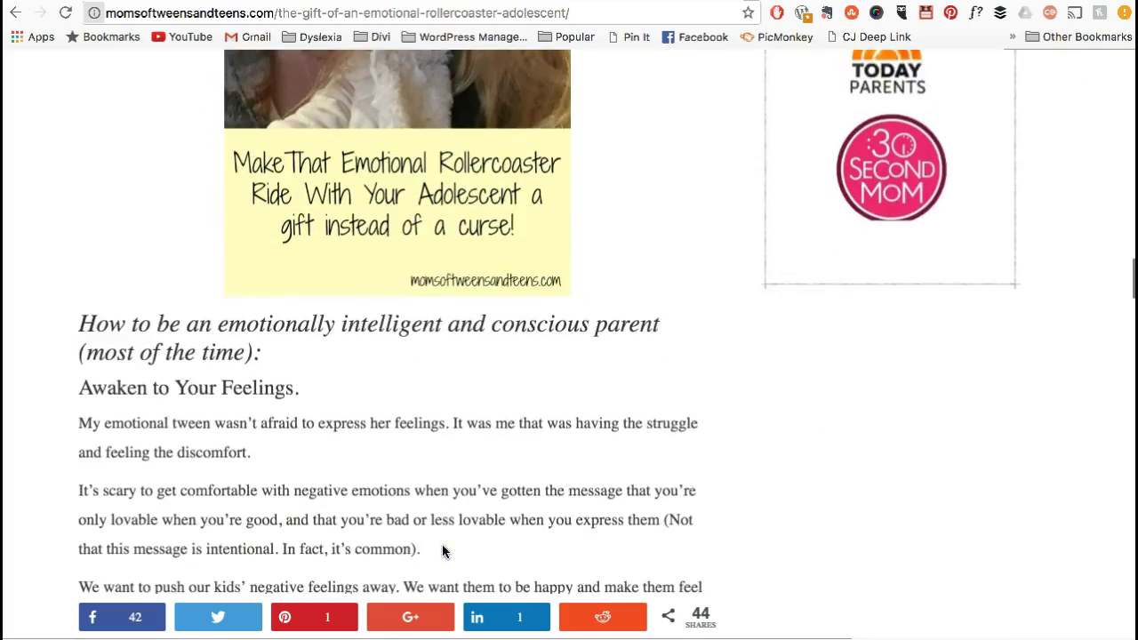
- Start a Pinterest pin from the article's share bar and position the pin window
{"action": "left_click", "coordinate": [318, 620]}
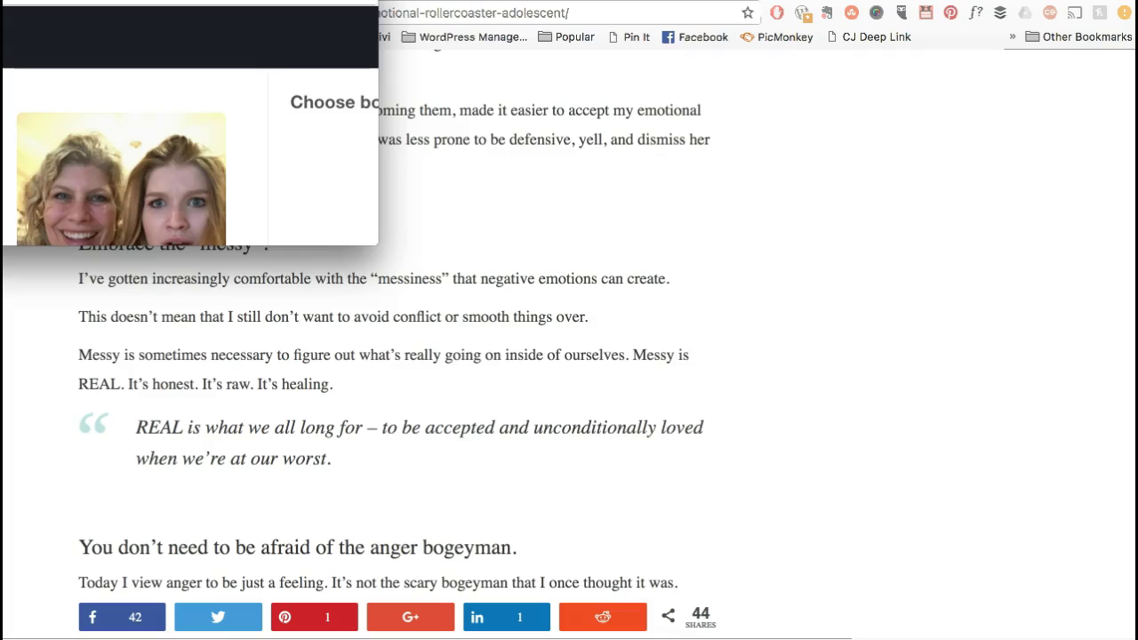
{"action": "left_click_drag", "start_coordinate": [240, 35], "coordinate": [393, 80]}
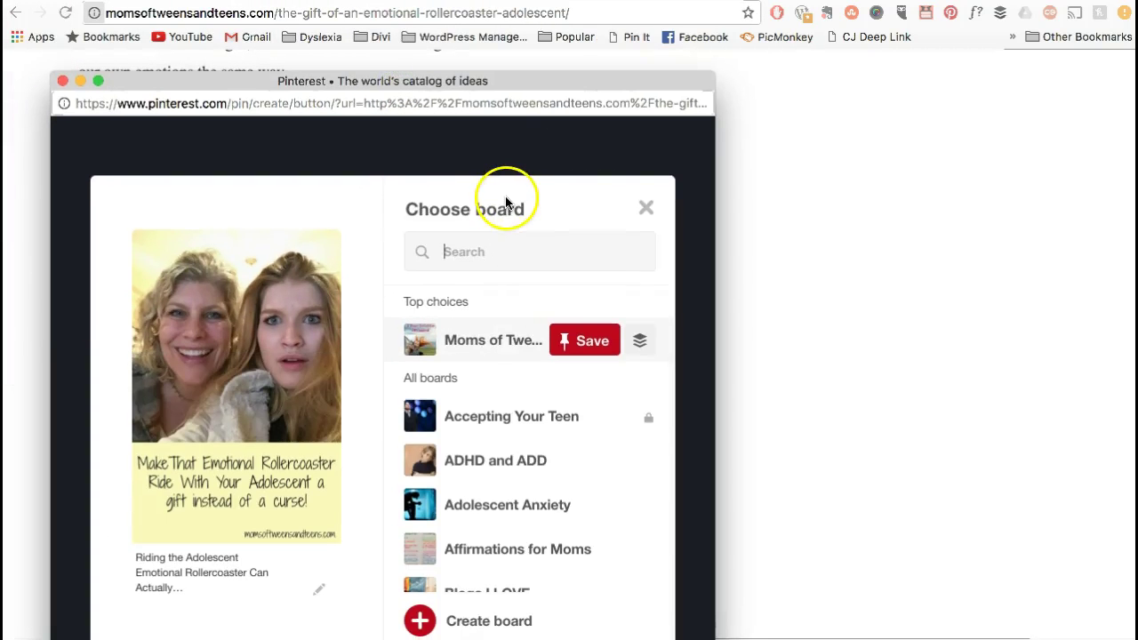
{"action": "left_click_drag", "start_coordinate": [544, 91], "coordinate": [541, 38]}
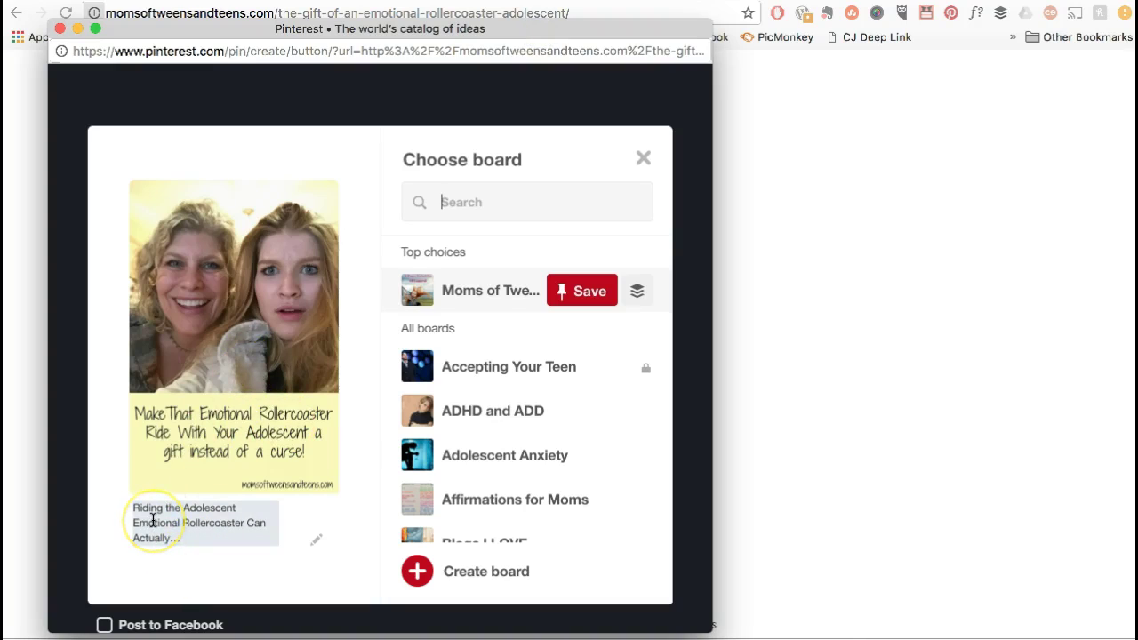
{"action": "left_click", "coordinate": [212, 539]}
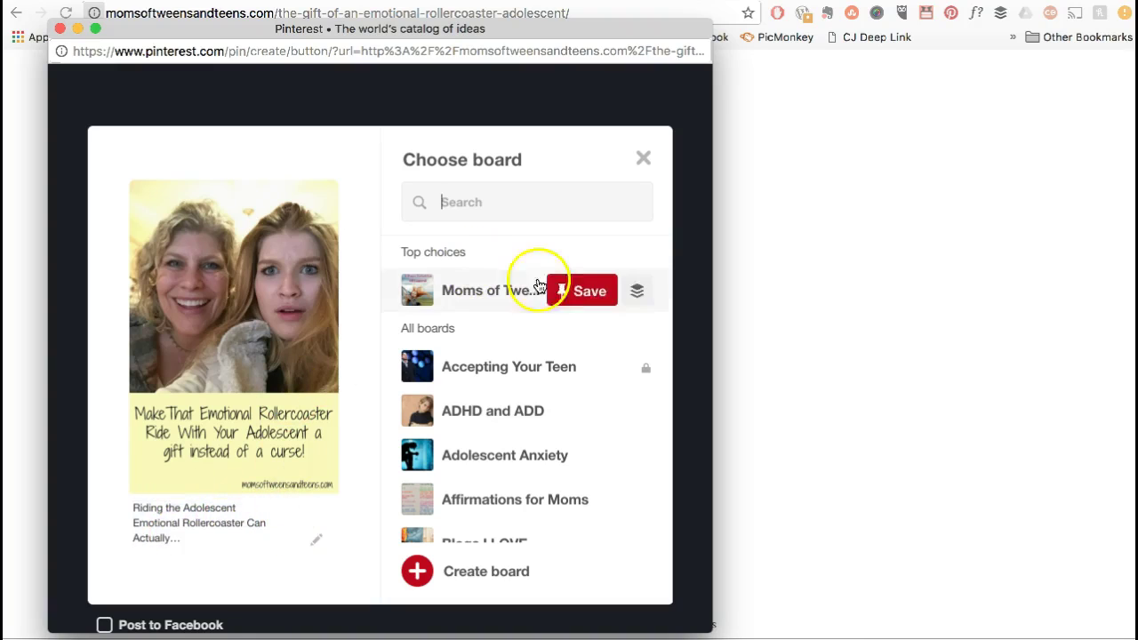
- Save the pin to the Moms of Tweens and Teens board and close the pin window
{"action": "scroll", "coordinate": [569, 435], "scroll_direction": "down", "scroll_amount": 5}
{"action": "scroll", "coordinate": [569, 447], "scroll_direction": "down", "scroll_amount": 15}
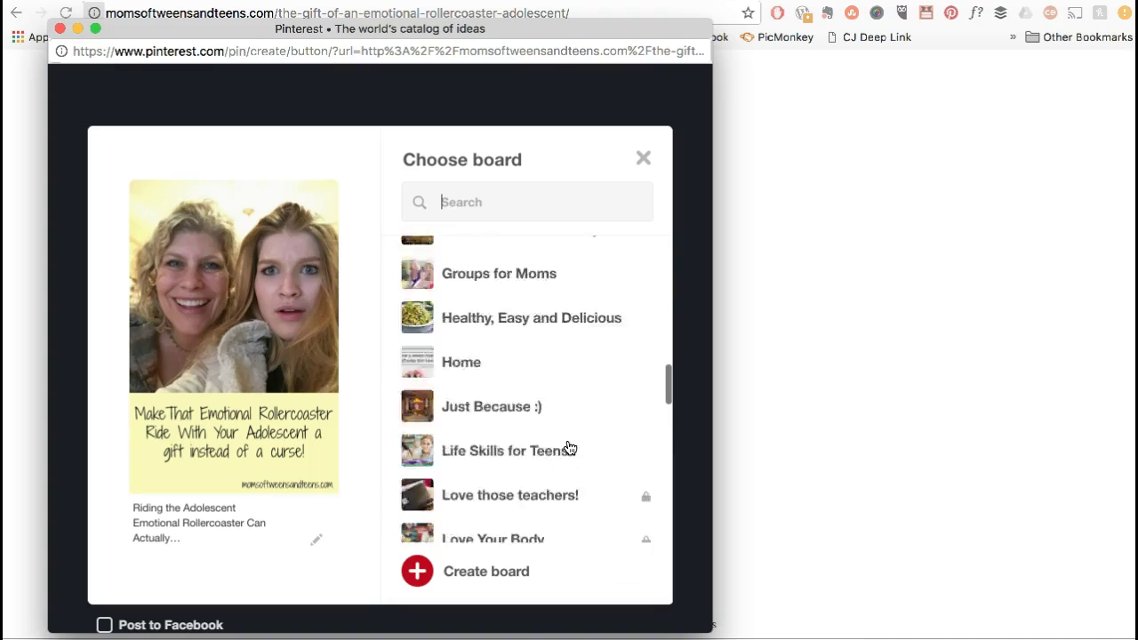
{"action": "scroll", "coordinate": [569, 447], "scroll_direction": "down", "scroll_amount": 6}
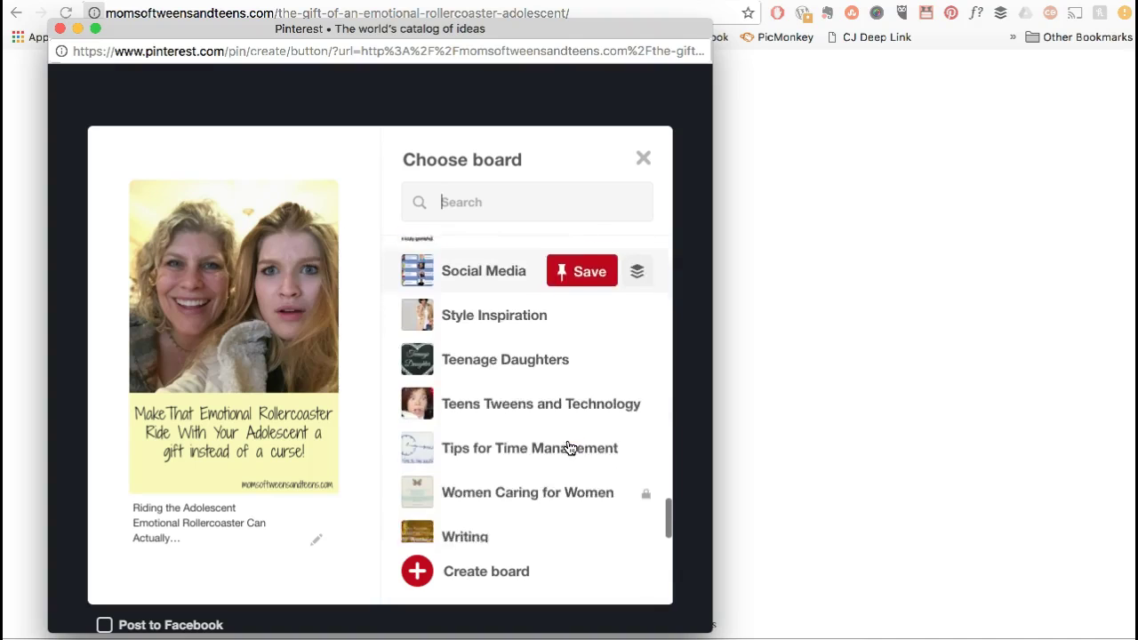
{"action": "scroll", "coordinate": [570, 448], "scroll_direction": "up", "scroll_amount": 12}
{"action": "scroll", "coordinate": [569, 447], "scroll_direction": "up", "scroll_amount": 5}
{"action": "scroll", "coordinate": [569, 448], "scroll_direction": "down", "scroll_amount": 4}
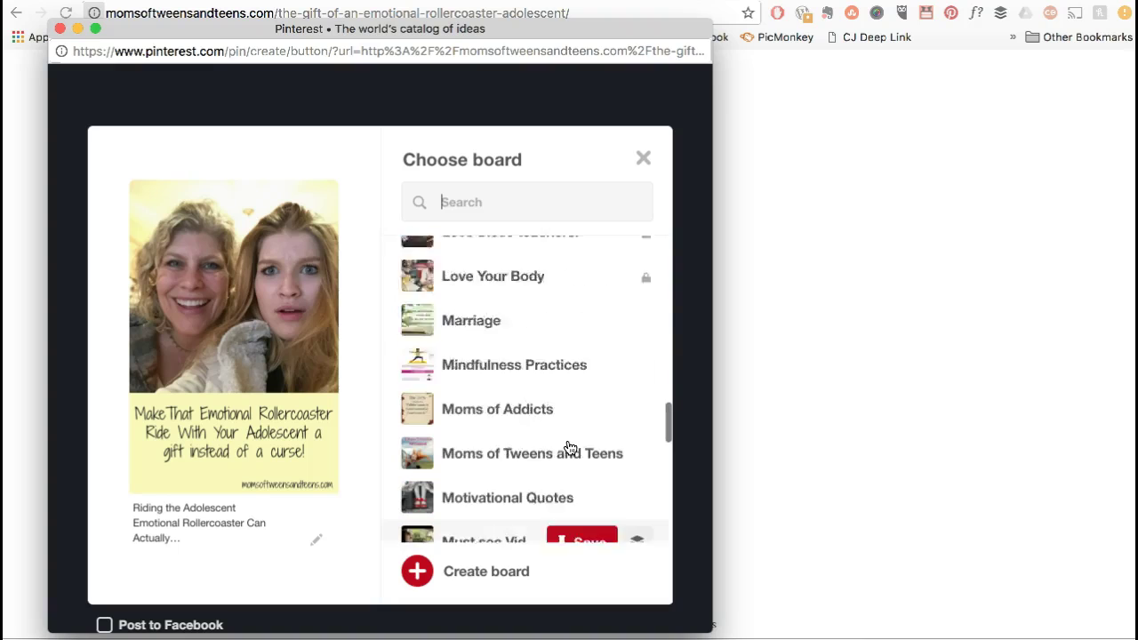
{"action": "scroll", "coordinate": [569, 447], "scroll_direction": "up", "scroll_amount": 1}
{"action": "left_click", "coordinate": [583, 362]}
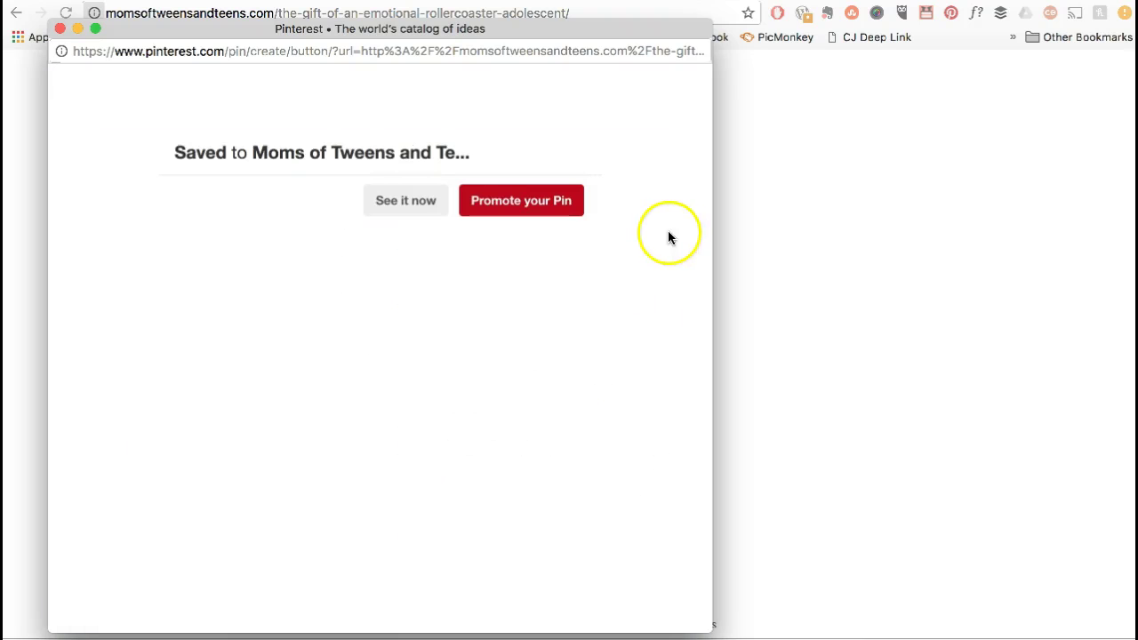
{"action": "left_click", "coordinate": [59, 32]}
{"action": "scroll", "coordinate": [352, 256], "scroll_direction": "down", "scroll_amount": 2}
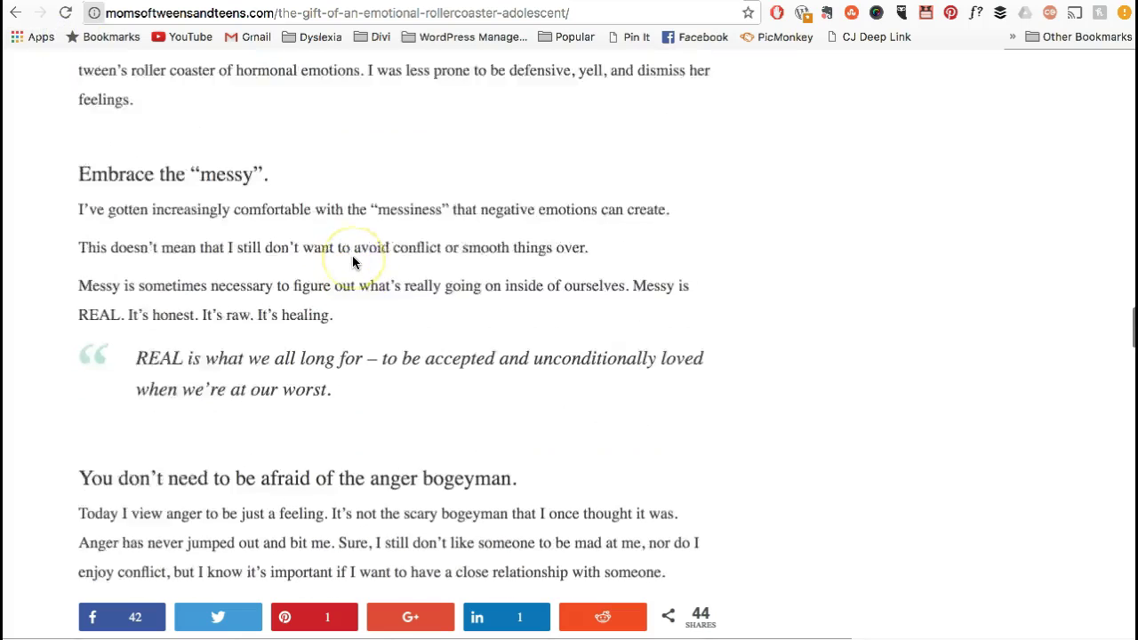
{"action": "scroll", "coordinate": [224, 523], "scroll_direction": "up", "scroll_amount": 3}
{"action": "left_click", "coordinate": [114, 614]}
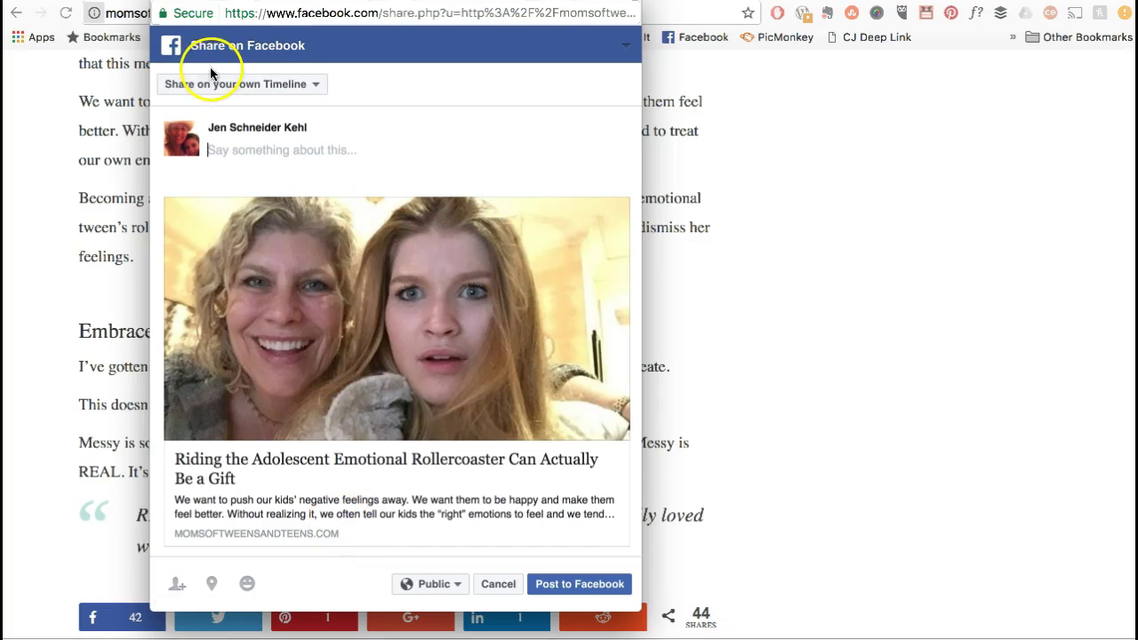
{"action": "key", "text": "super+w"}
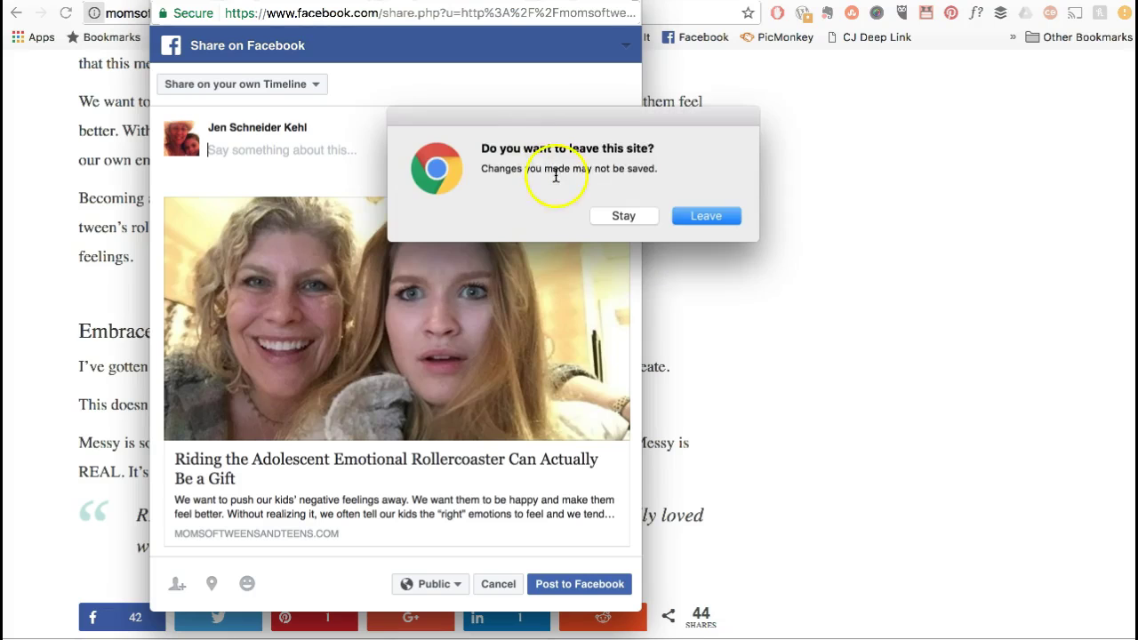
{"action": "left_click", "coordinate": [711, 218]}
{"action": "scroll", "coordinate": [1003, 140], "scroll_direction": "up", "scroll_amount": 5}
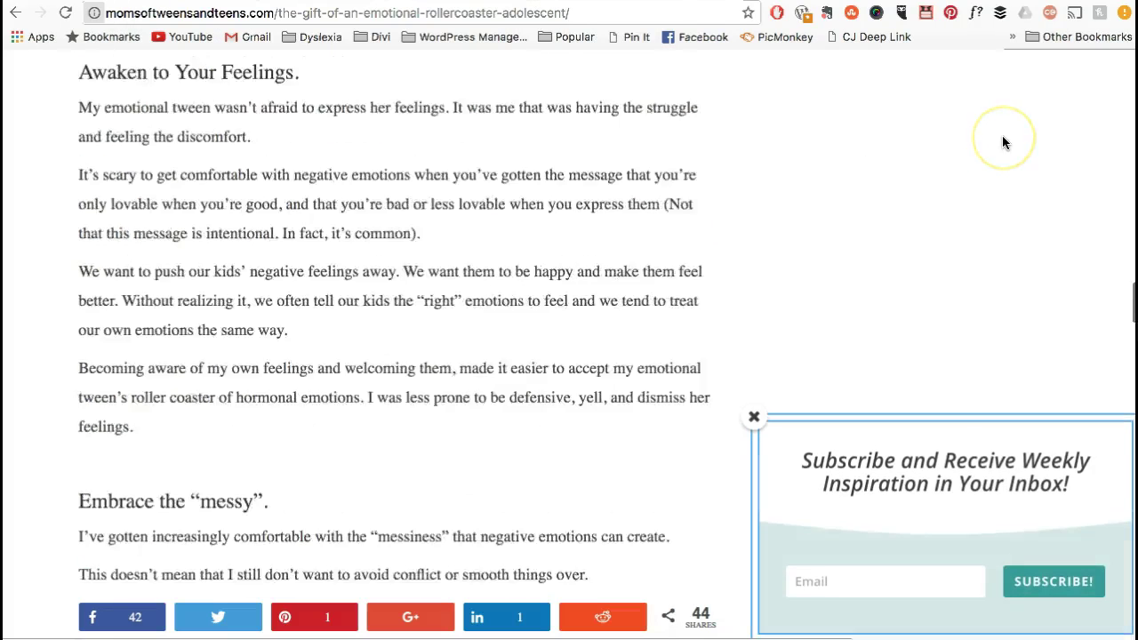
{"action": "scroll", "coordinate": [1002, 136], "scroll_direction": "up", "scroll_amount": 5}
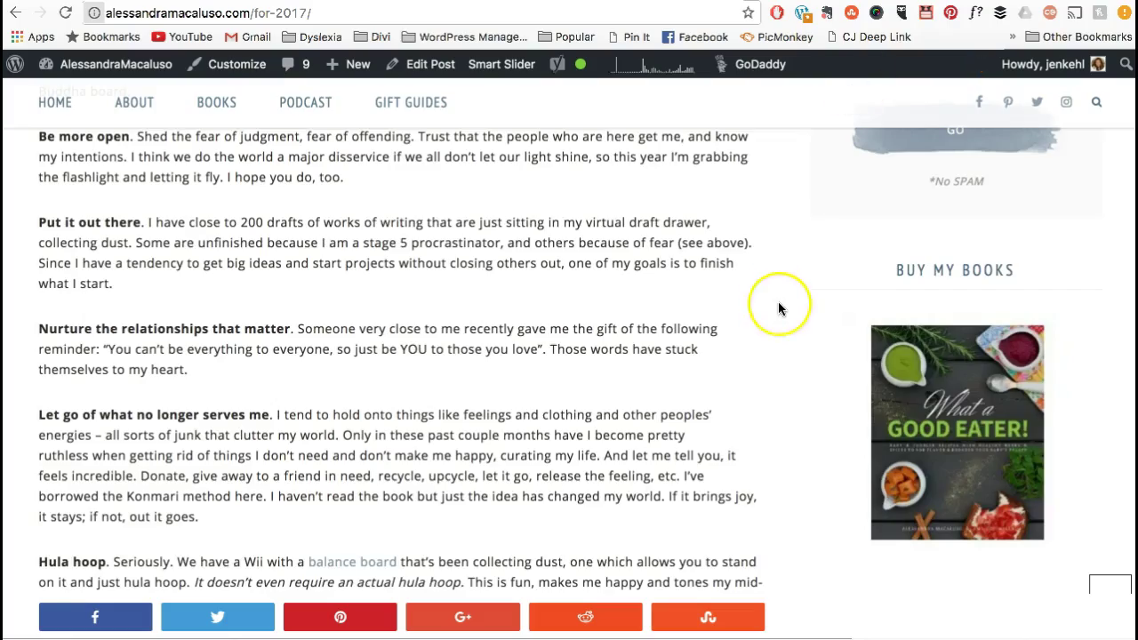
{"action": "scroll", "coordinate": [778, 308], "scroll_direction": "up", "scroll_amount": 10}
{"action": "scroll", "coordinate": [778, 308], "scroll_direction": "down", "scroll_amount": 3}
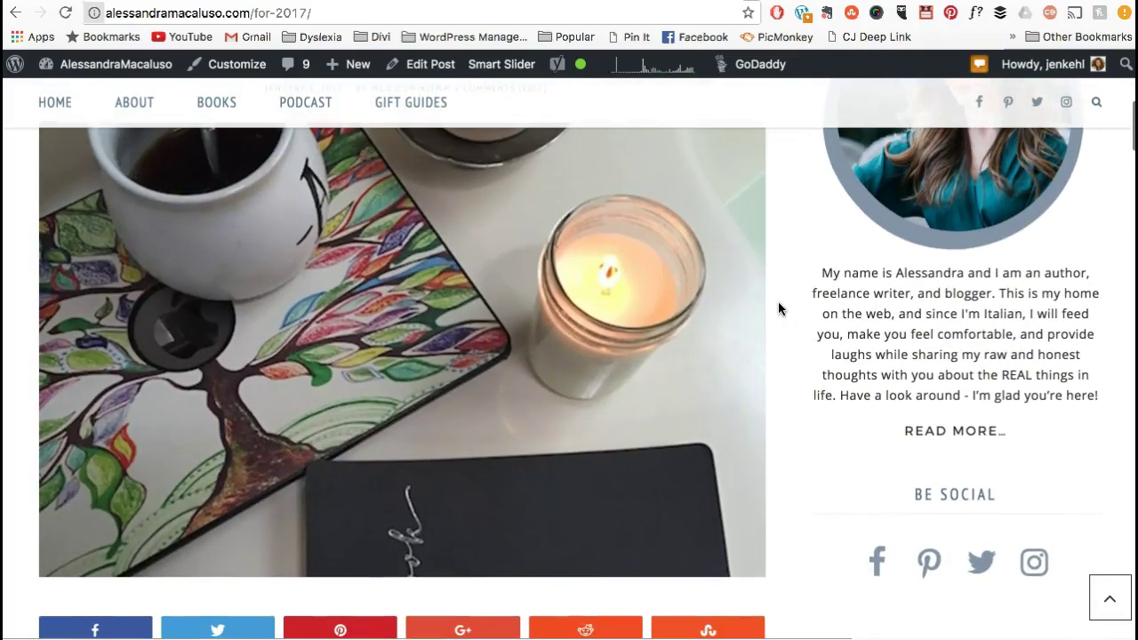
{"action": "scroll", "coordinate": [396, 359], "scroll_direction": "up", "scroll_amount": 1}
{"action": "scroll", "coordinate": [396, 358], "scroll_direction": "up", "scroll_amount": 1}
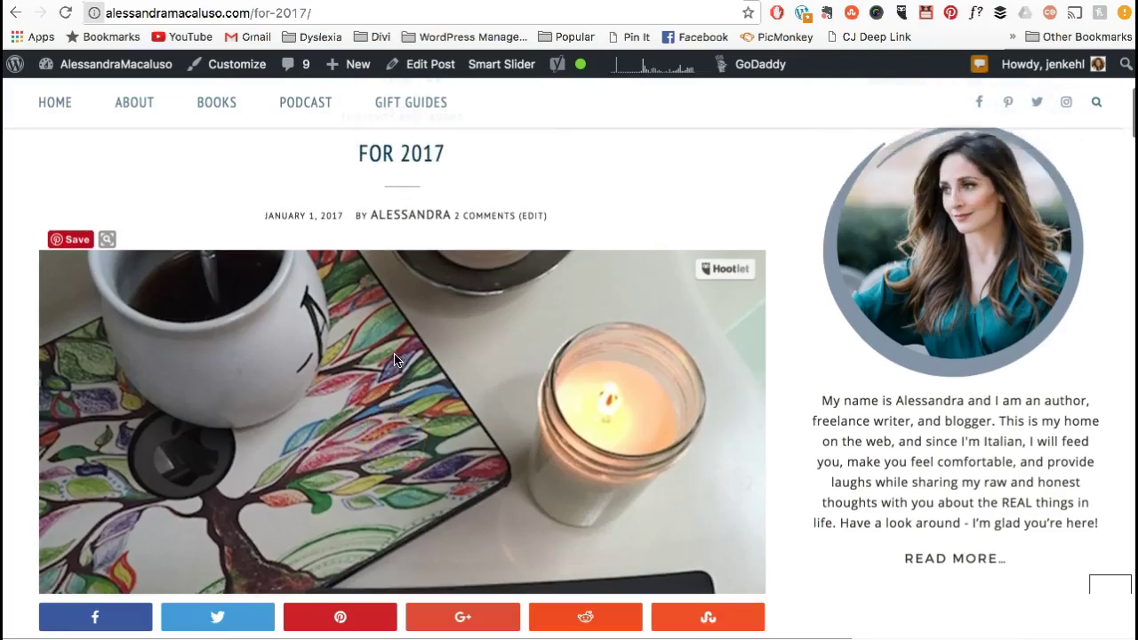
{"action": "scroll", "coordinate": [396, 358], "scroll_direction": "down", "scroll_amount": 15}
{"action": "scroll", "coordinate": [394, 353], "scroll_direction": "down", "scroll_amount": 20}
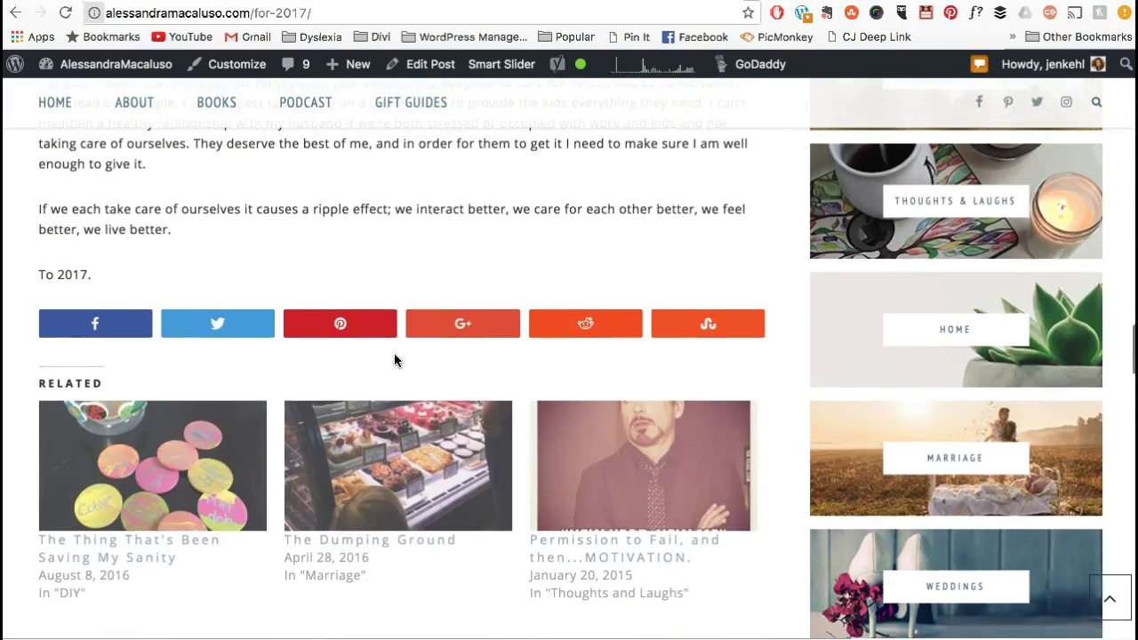
{"action": "scroll", "coordinate": [394, 353], "scroll_direction": "up", "scroll_amount": 11}
{"action": "scroll", "coordinate": [634, 262], "scroll_direction": "up", "scroll_amount": 11}
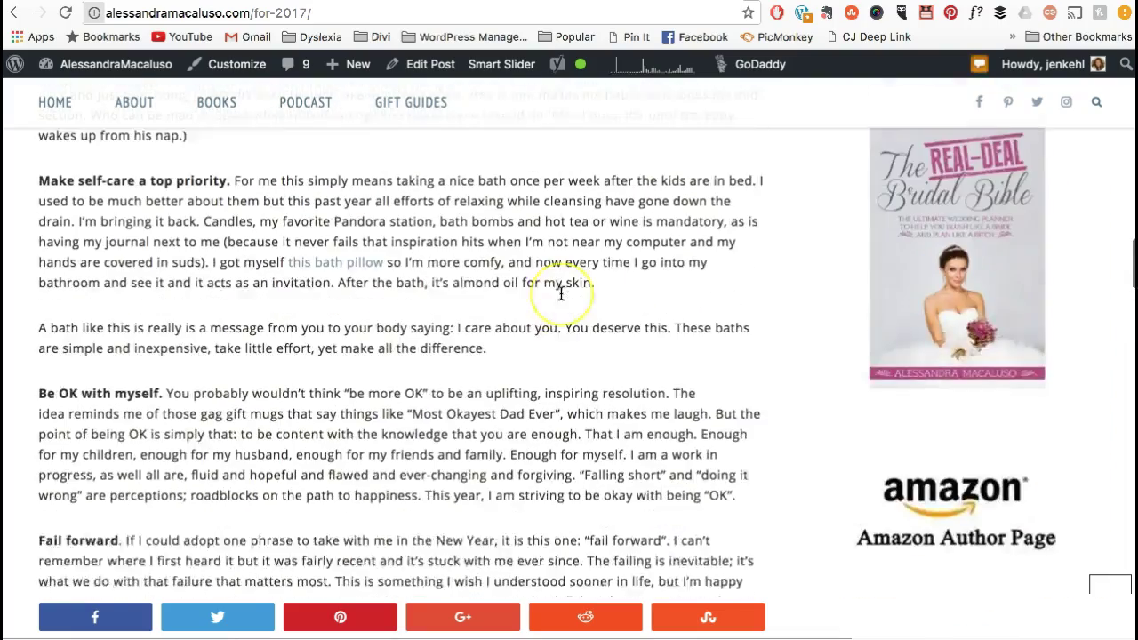
{"action": "scroll", "coordinate": [561, 293], "scroll_direction": "up", "scroll_amount": 10}
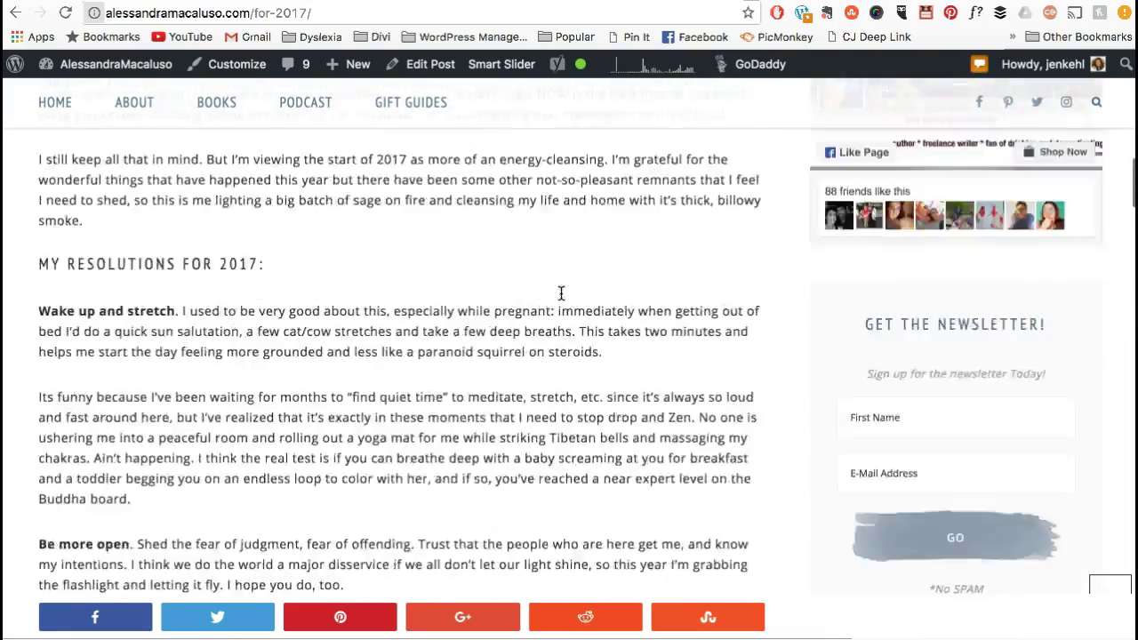
{"action": "scroll", "coordinate": [561, 293], "scroll_direction": "up", "scroll_amount": 3}
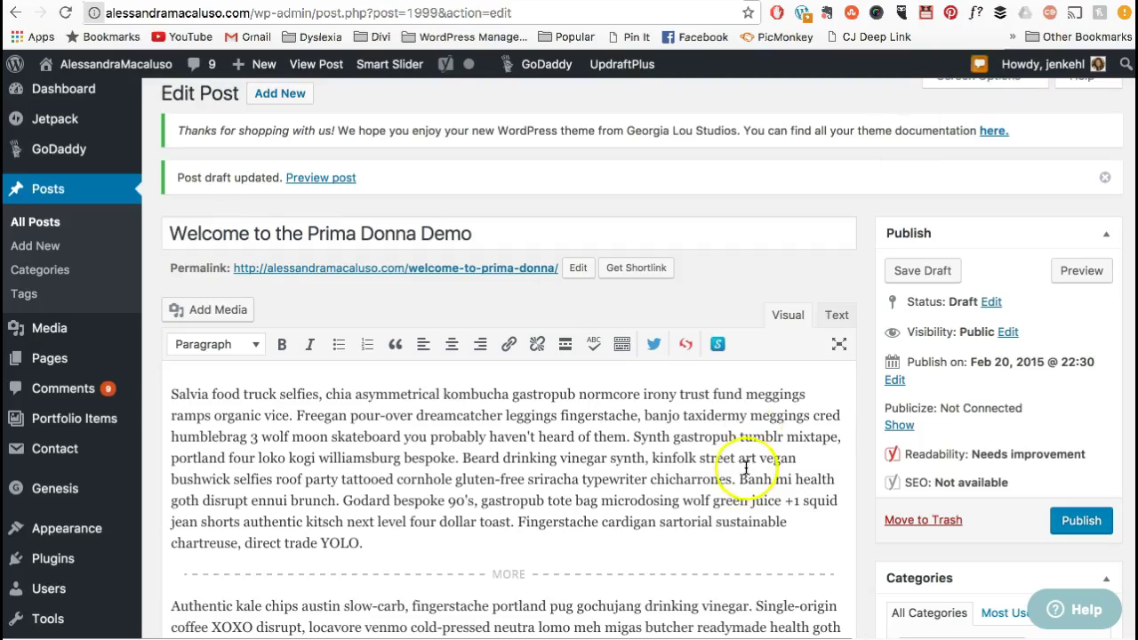
{"action": "scroll", "coordinate": [741, 436], "scroll_direction": "down", "scroll_amount": 13}
{"action": "scroll", "coordinate": [745, 468], "scroll_direction": "down", "scroll_amount": 7}
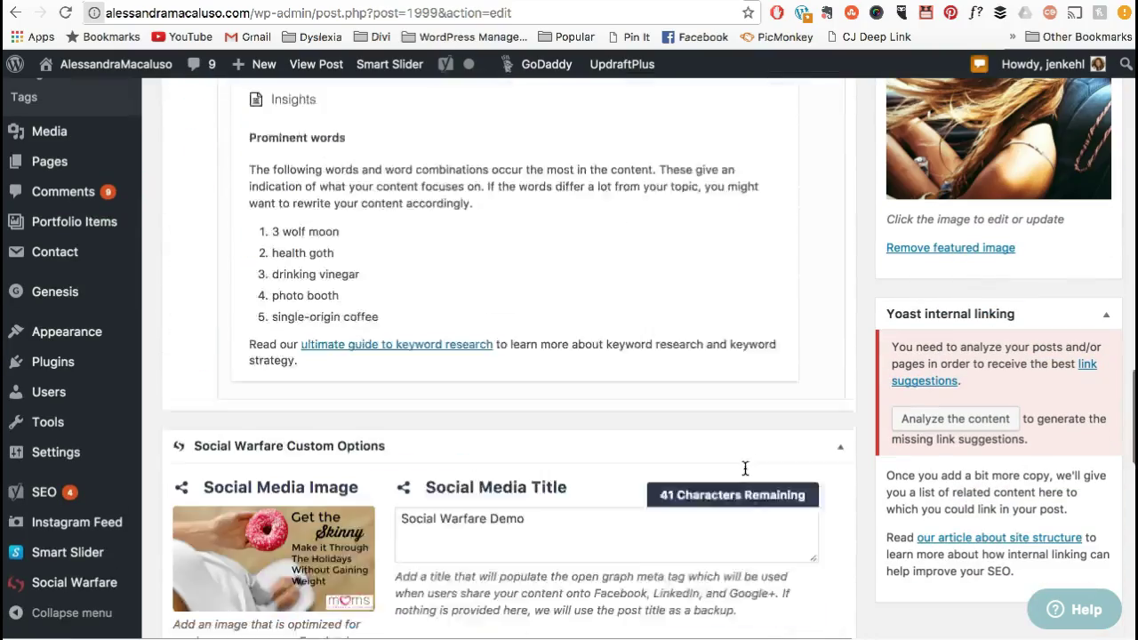
{"action": "mouse_move", "coordinate": [280, 261]}
{"action": "scroll", "coordinate": [297, 441], "scroll_direction": "down", "scroll_amount": 3}
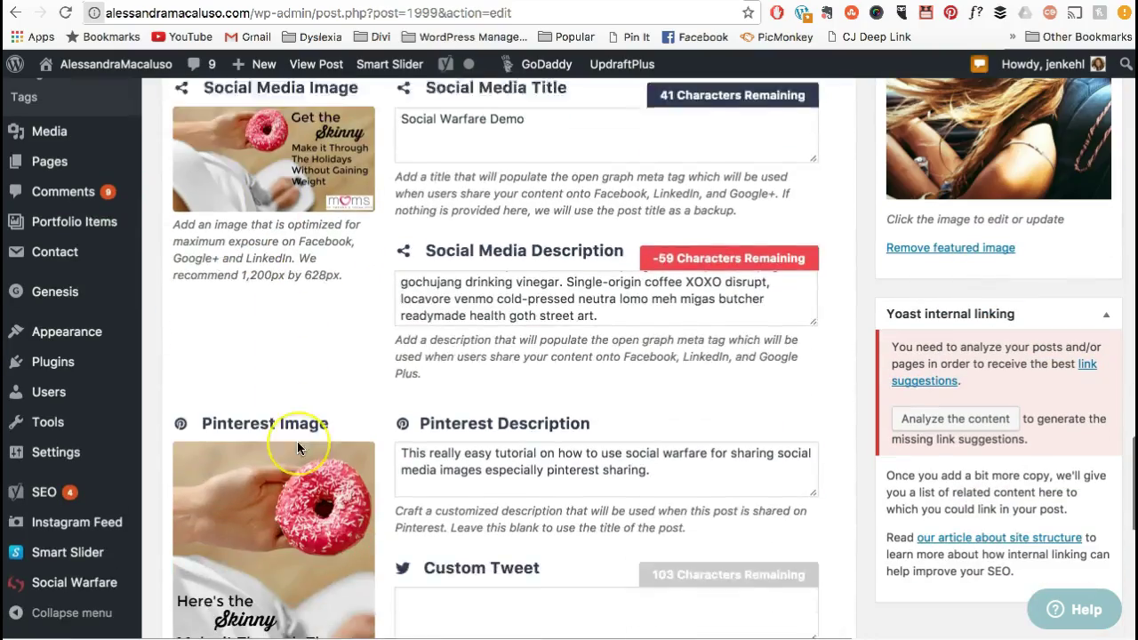
{"action": "scroll", "coordinate": [300, 415], "scroll_direction": "up", "scroll_amount": 1}
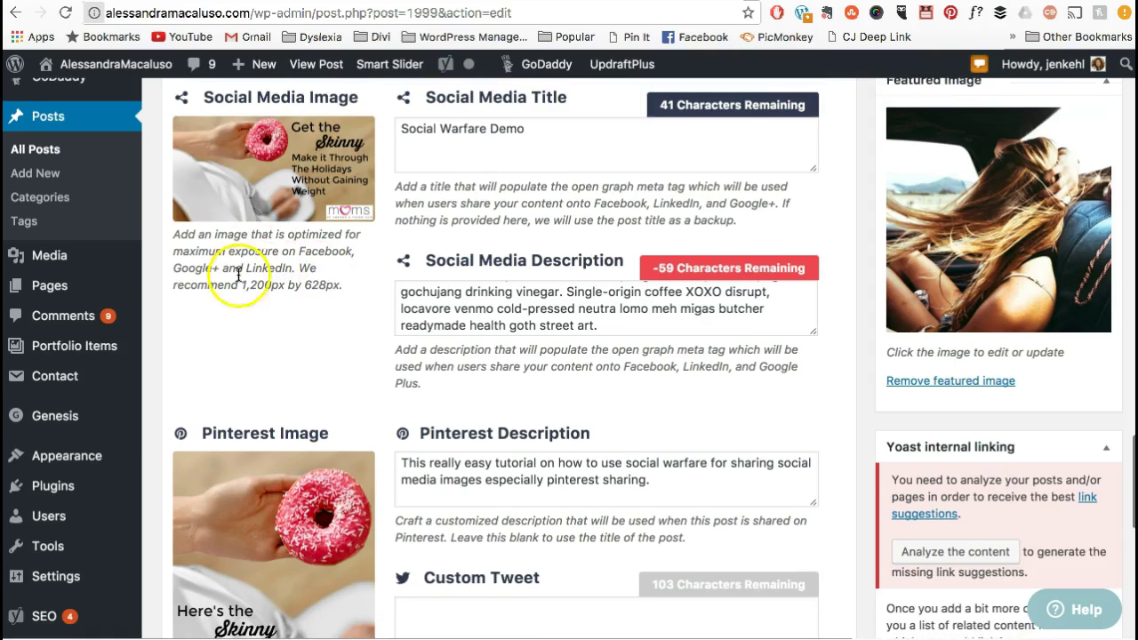
{"action": "scroll", "coordinate": [336, 322], "scroll_direction": "down", "scroll_amount": 1}
{"action": "scroll", "coordinate": [338, 322], "scroll_direction": "down", "scroll_amount": 8}
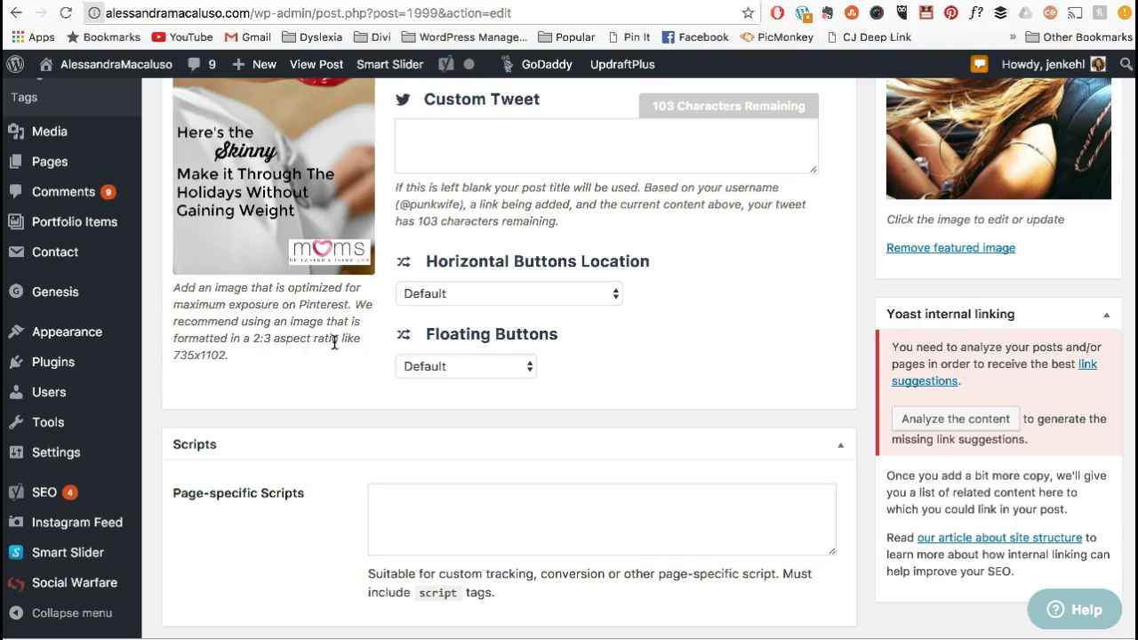
{"action": "scroll", "coordinate": [329, 347], "scroll_direction": "up", "scroll_amount": 2}
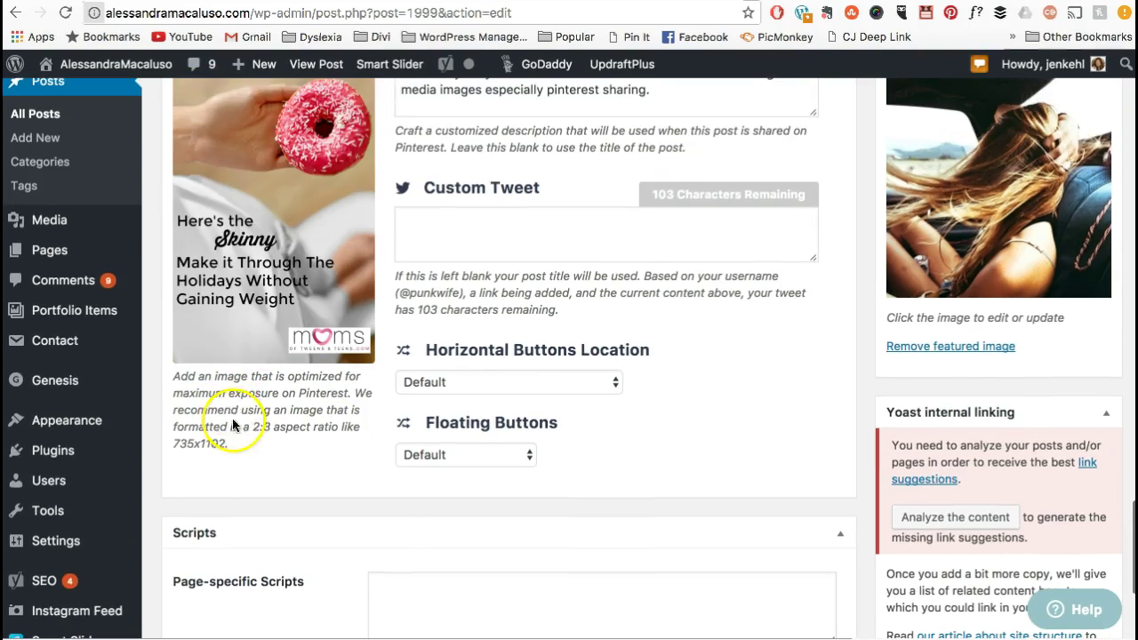
{"action": "scroll", "coordinate": [302, 427], "scroll_direction": "up", "scroll_amount": 2}
{"action": "scroll", "coordinate": [315, 420], "scroll_direction": "up", "scroll_amount": 5}
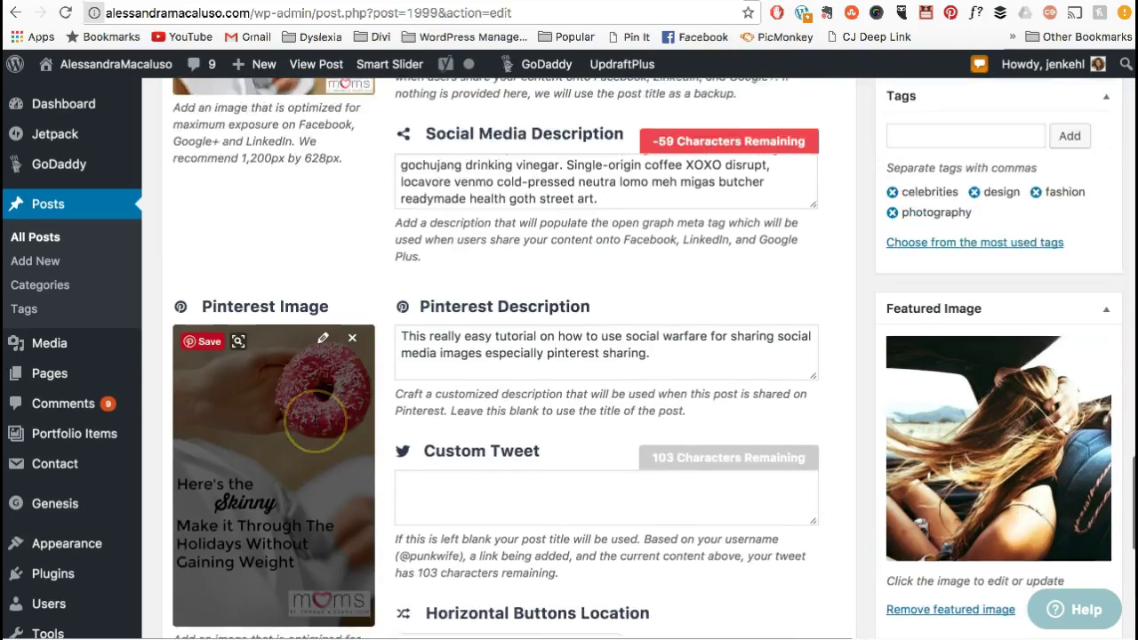